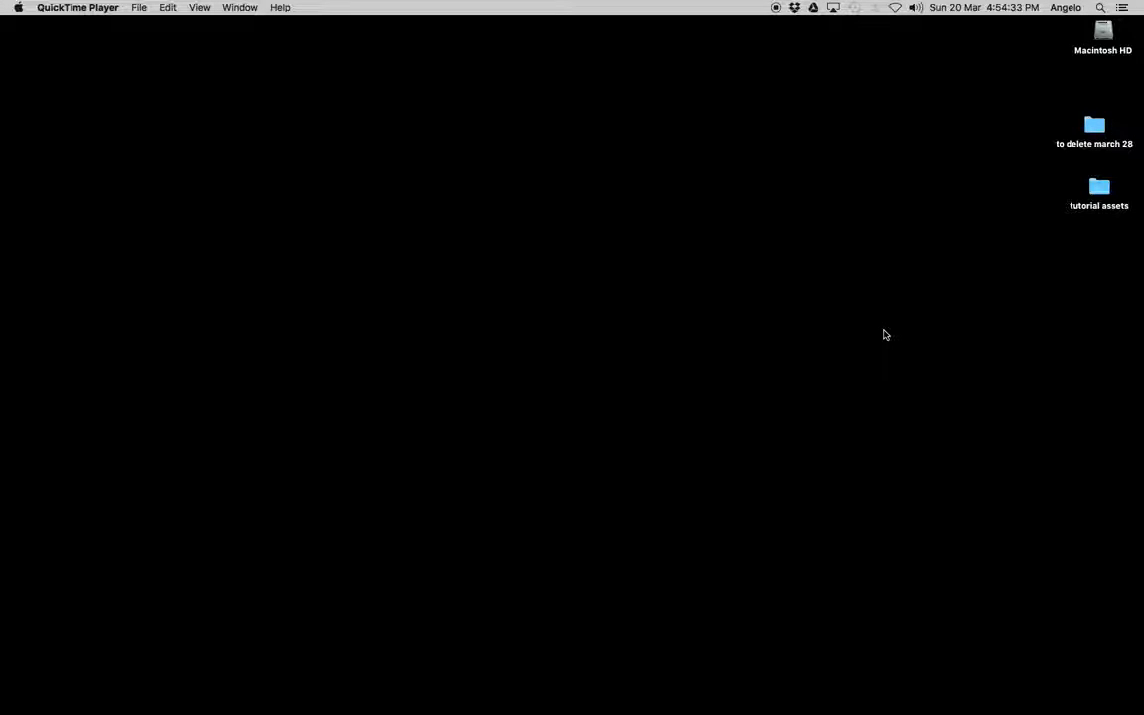
# Open Illustrator and create a new document with the Print profile, A3 size and landscape orientation
pyautogui.moveTo(495, 707)
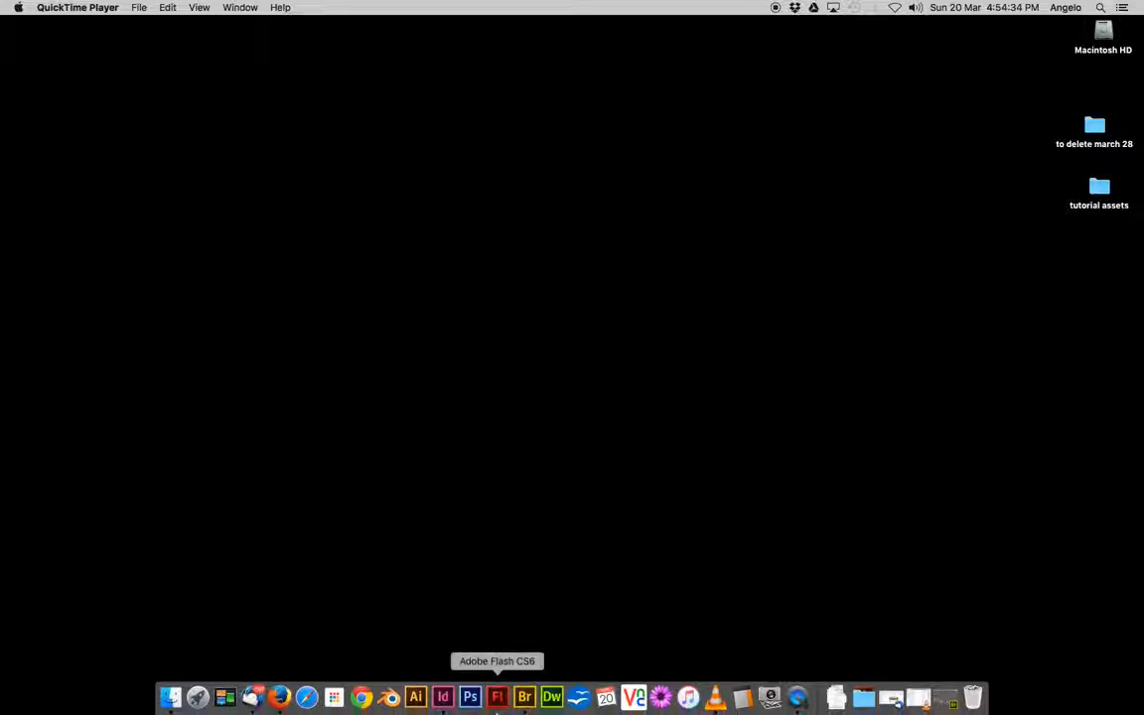
pyautogui.click(417, 698)
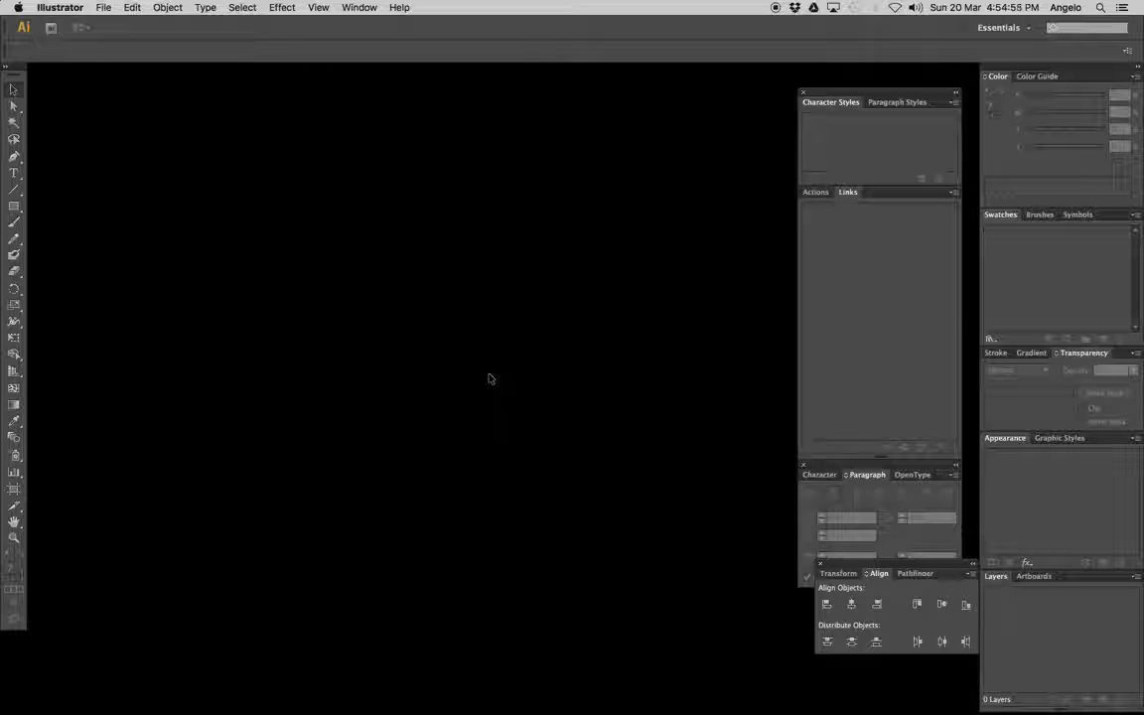
pyautogui.click(103, 8)
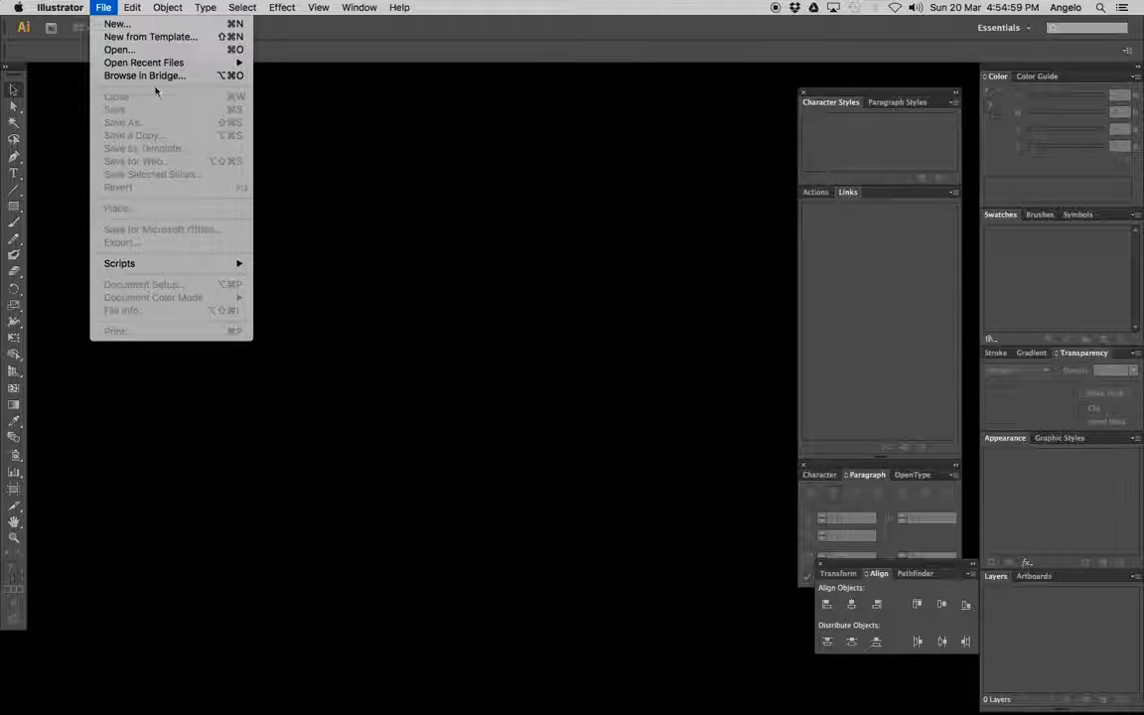
pyautogui.click(117, 23)
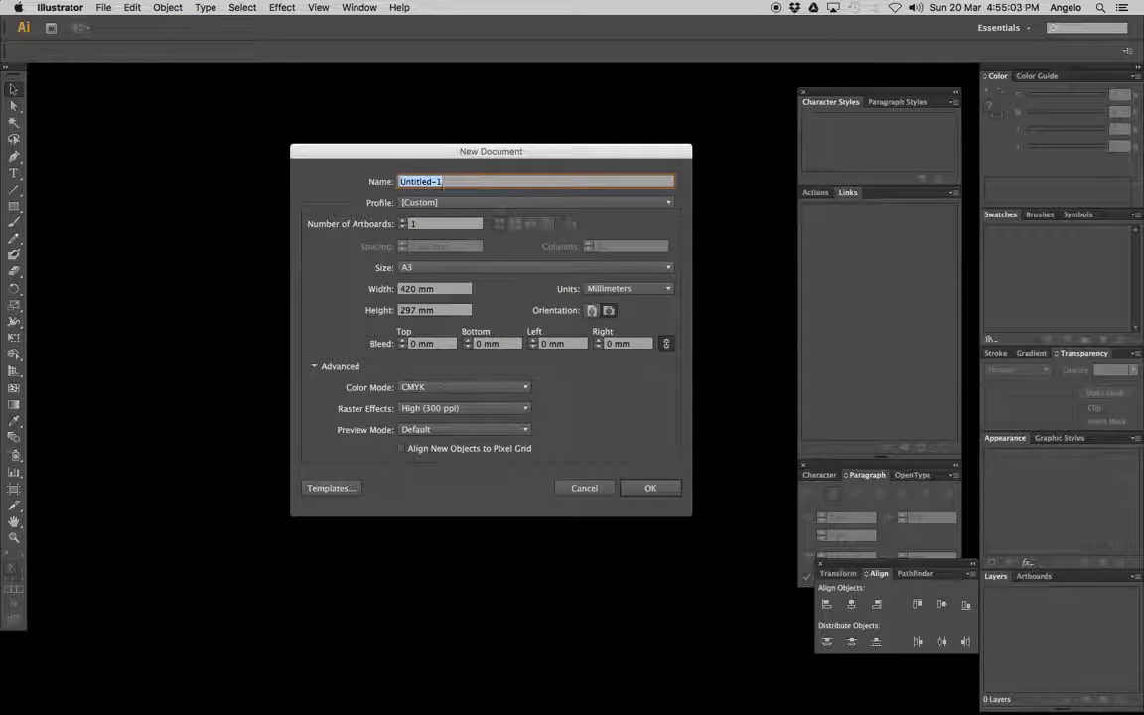
pyautogui.click(427, 201)
pyautogui.click(439, 228)
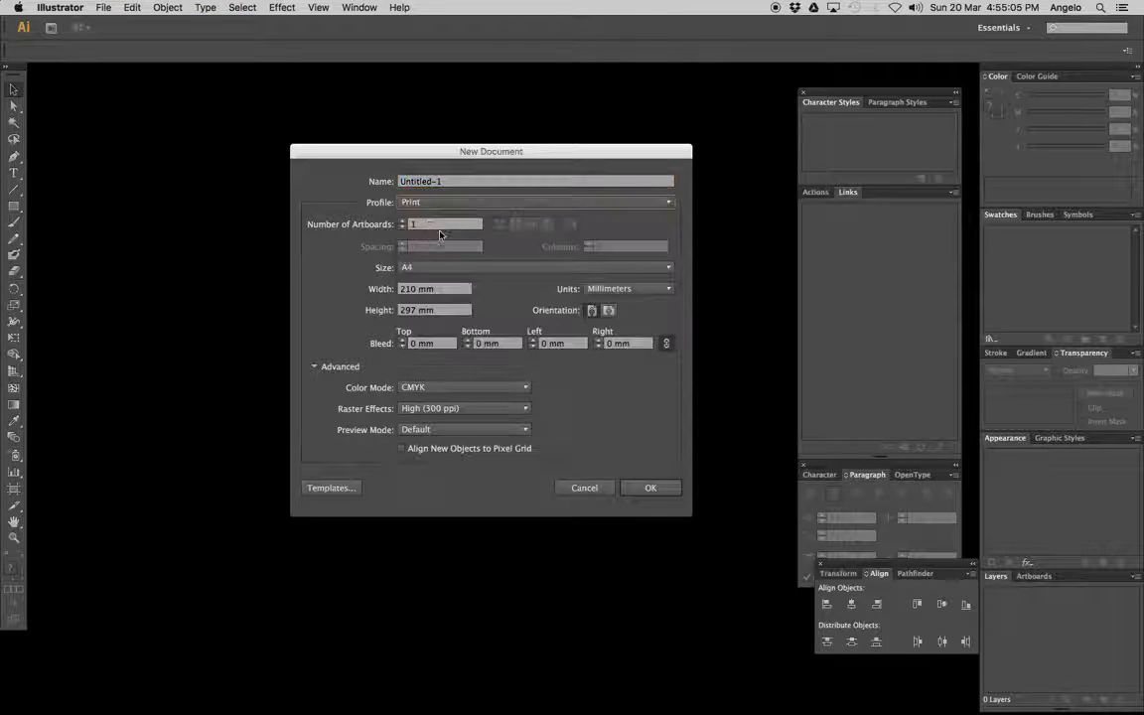
pyautogui.click(481, 268)
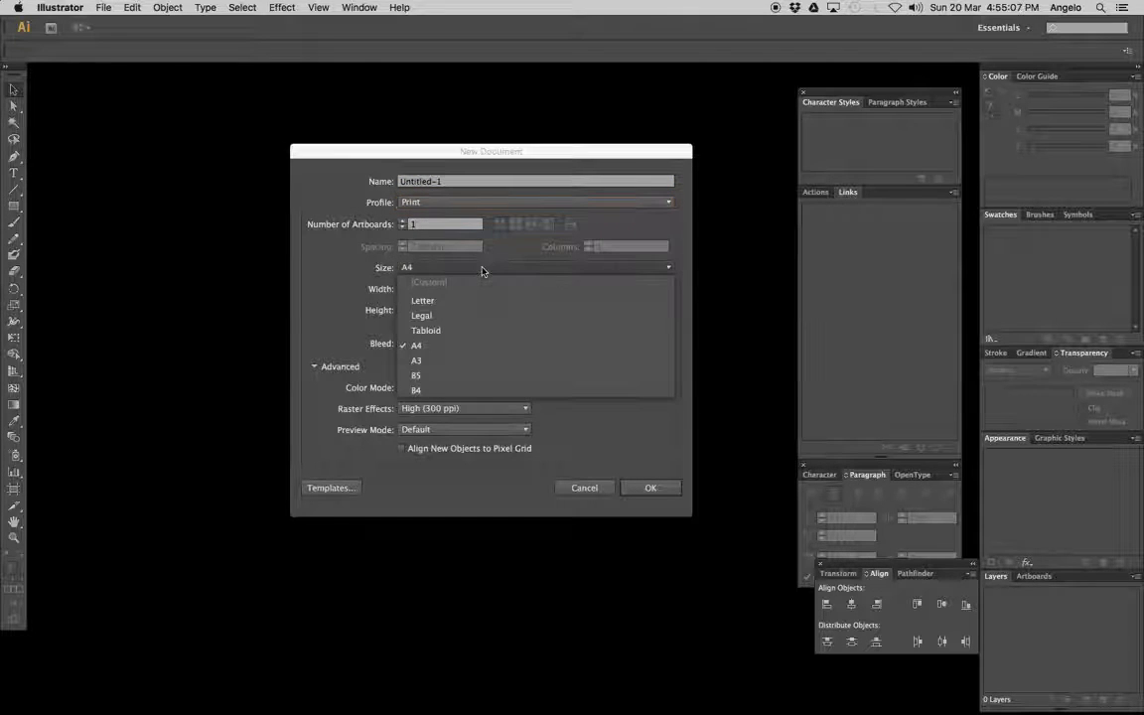
pyautogui.click(455, 359)
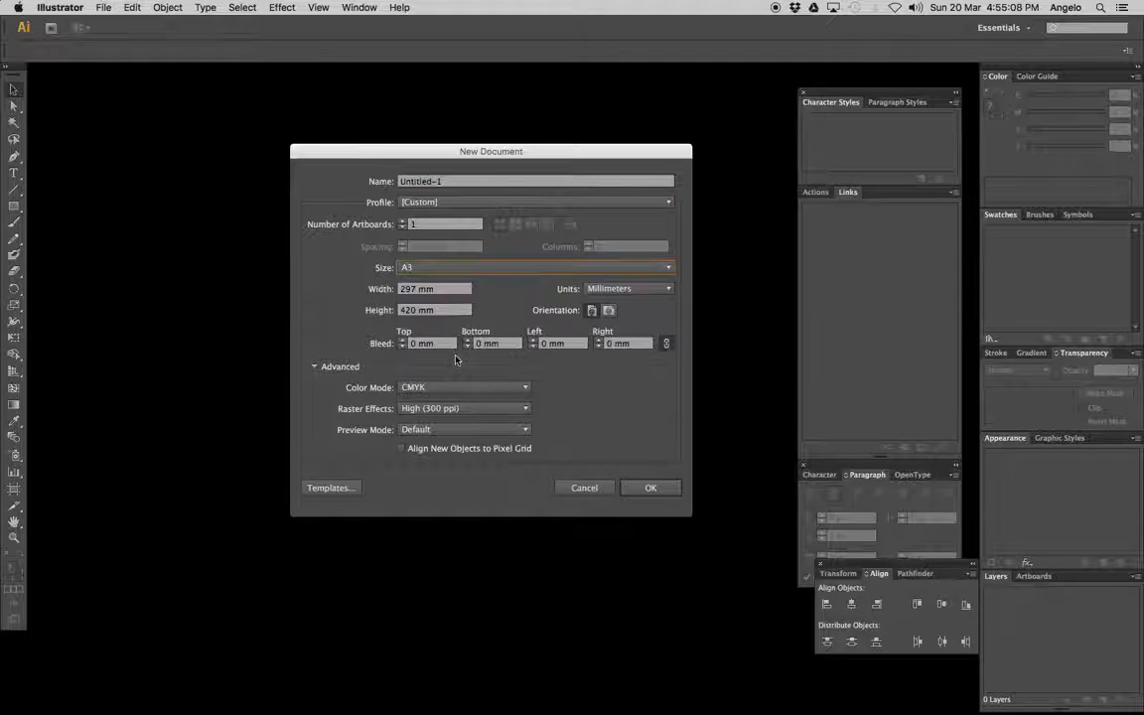
pyautogui.click(608, 311)
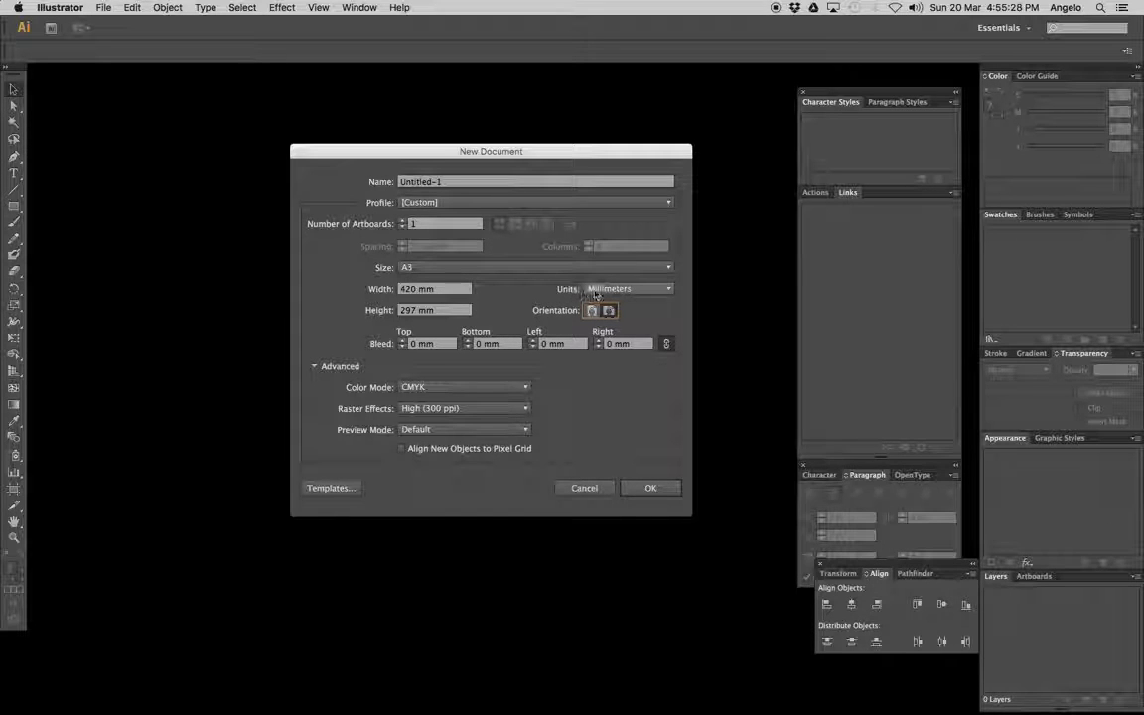
pyautogui.click(641, 490)
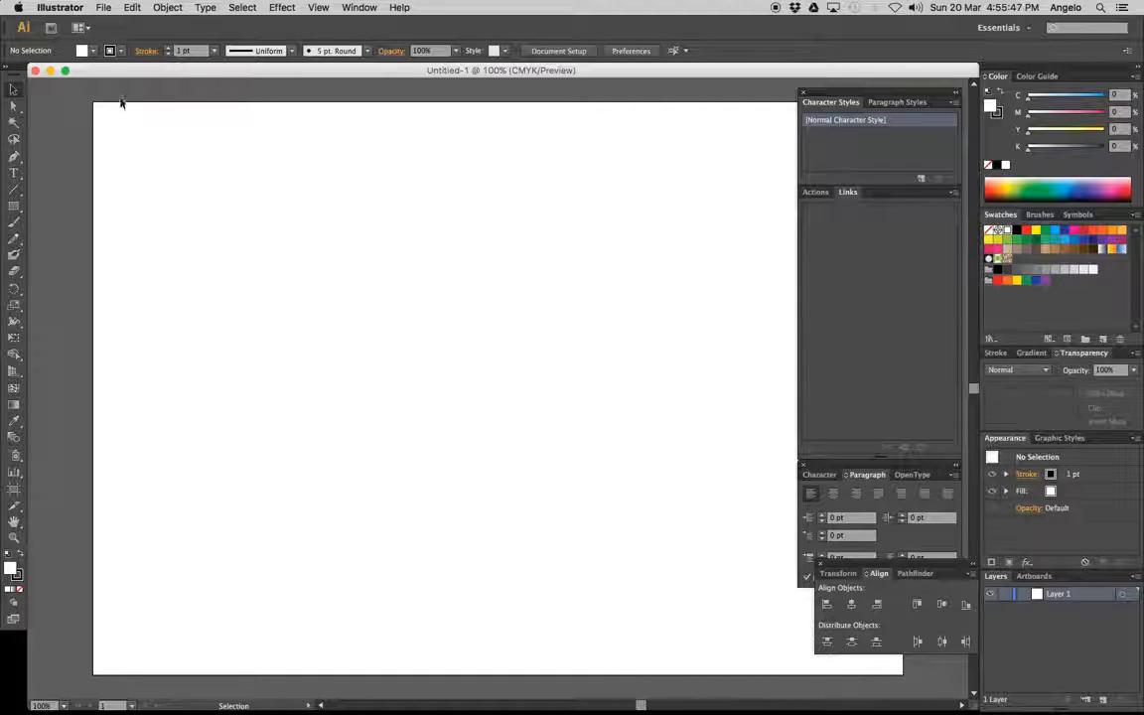
# Place the photo DSCN0499.jpg from the tutorial assets folder into the document as a linked image
pyautogui.click(104, 8)
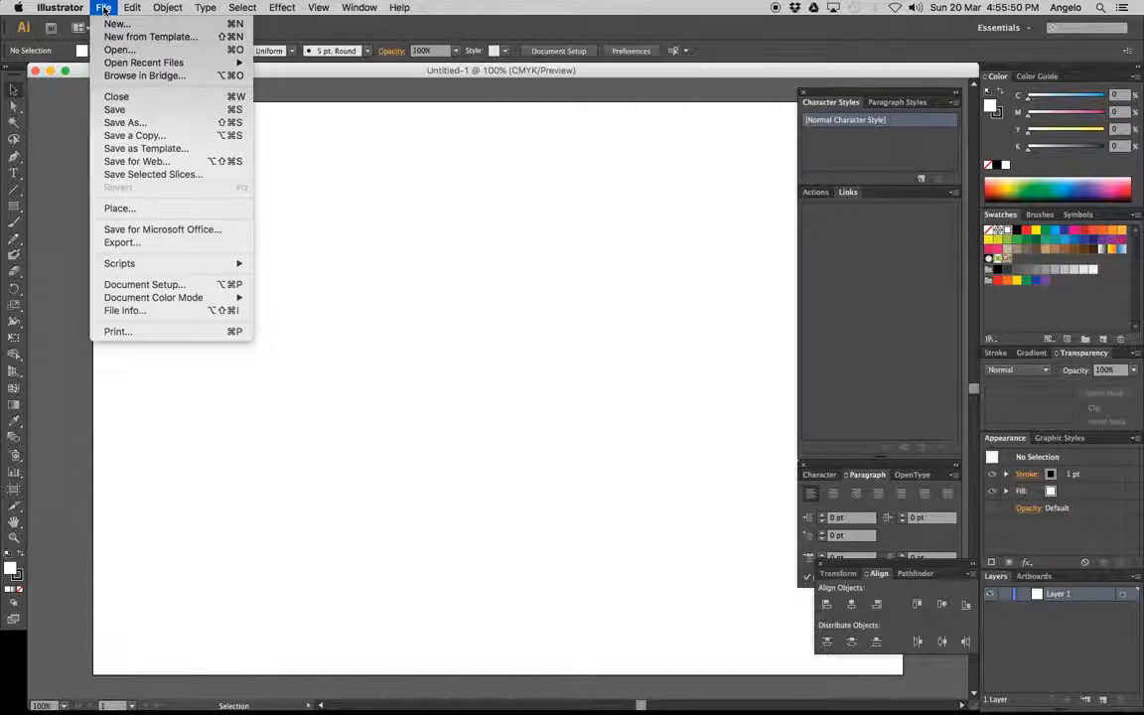
pyautogui.click(124, 208)
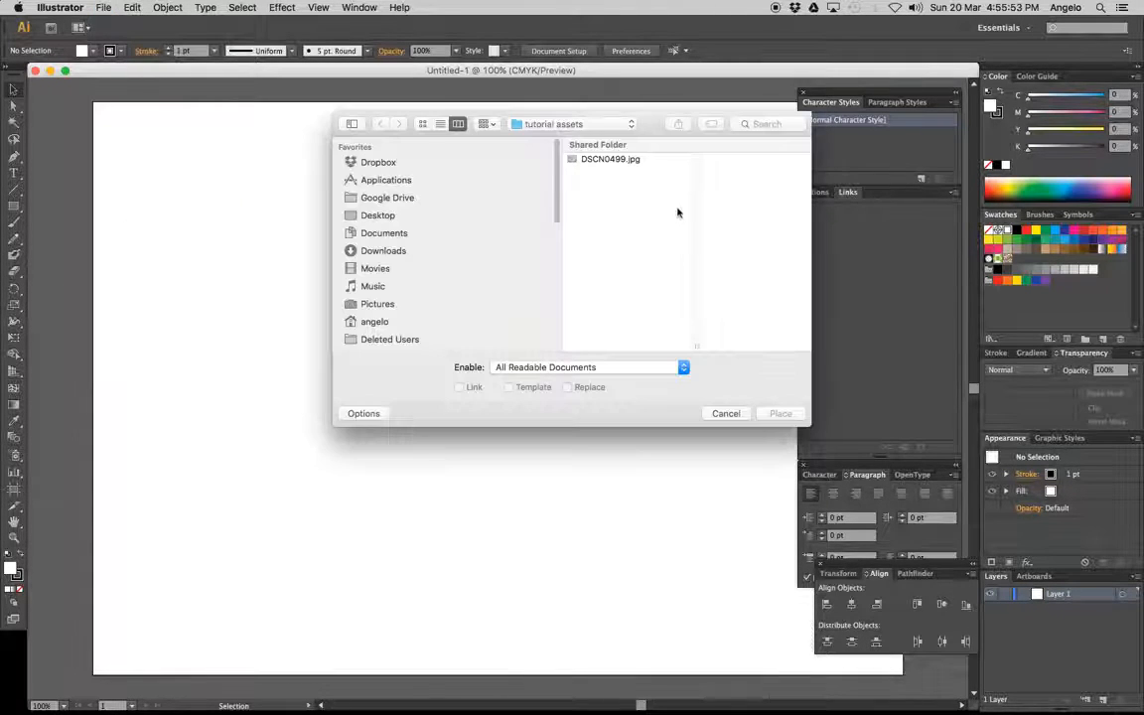
pyautogui.click(596, 161)
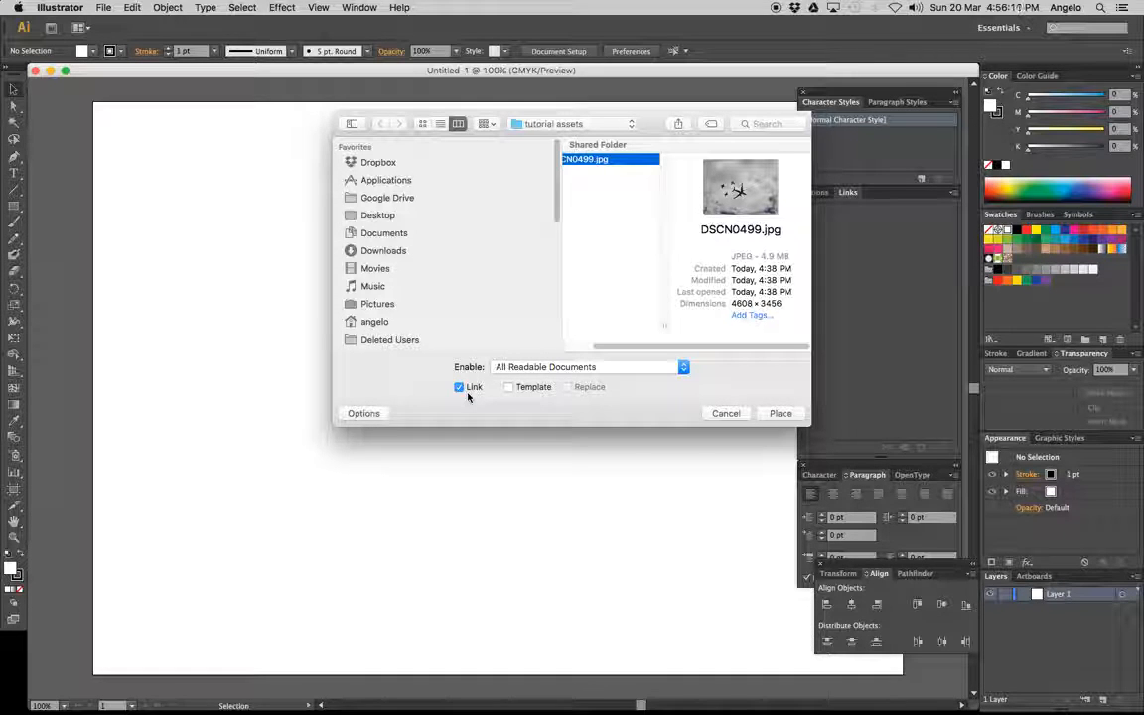
pyautogui.click(778, 414)
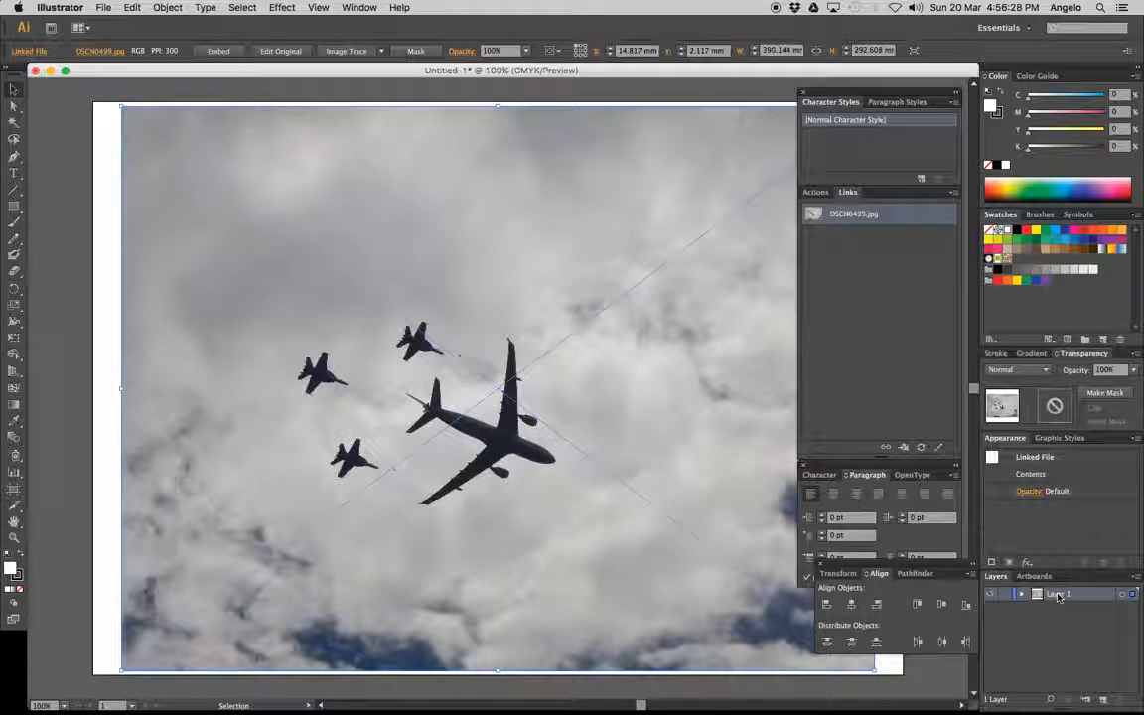
# Rename the layer holding the placed photo as image
pyautogui.doubleClick(1058, 595)
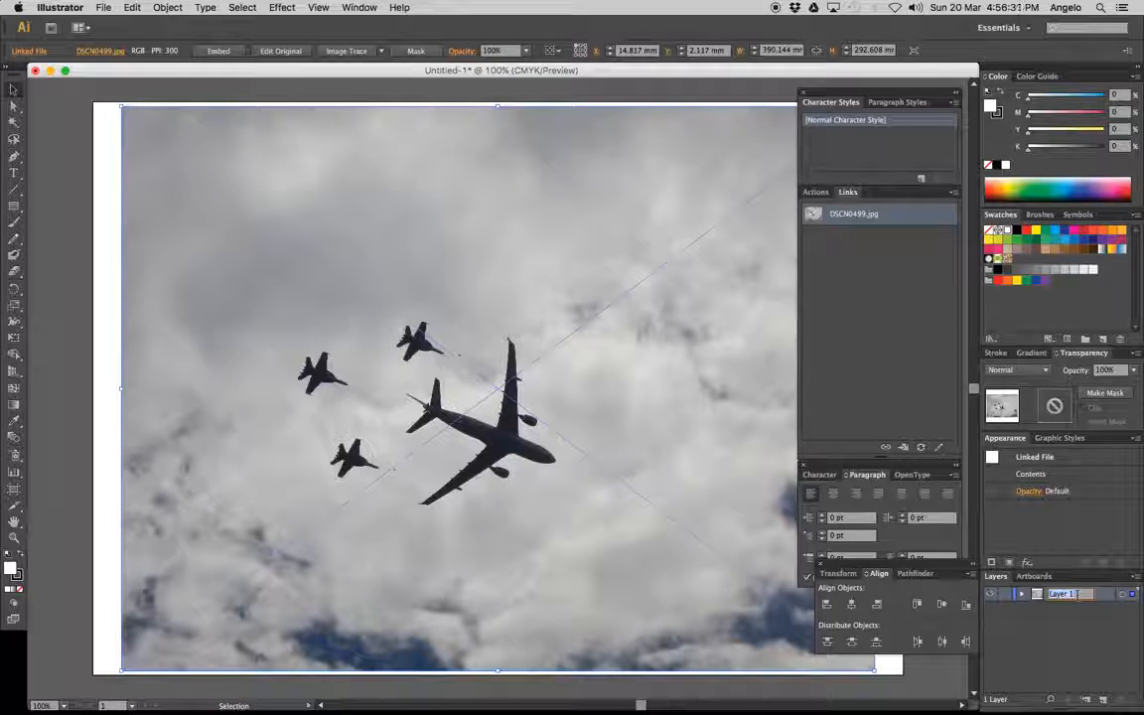
pyautogui.write('image')
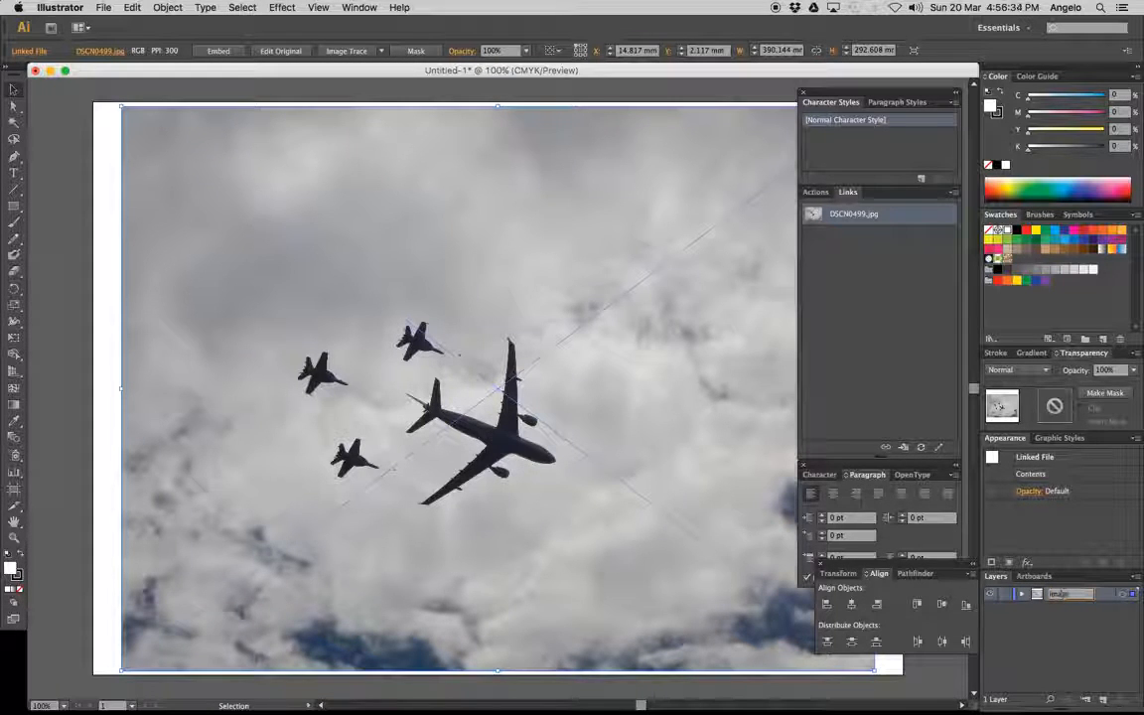
pyautogui.press('Return')
# Lock the image layer and dim its images to 50%
pyautogui.doubleClick(1112, 596)
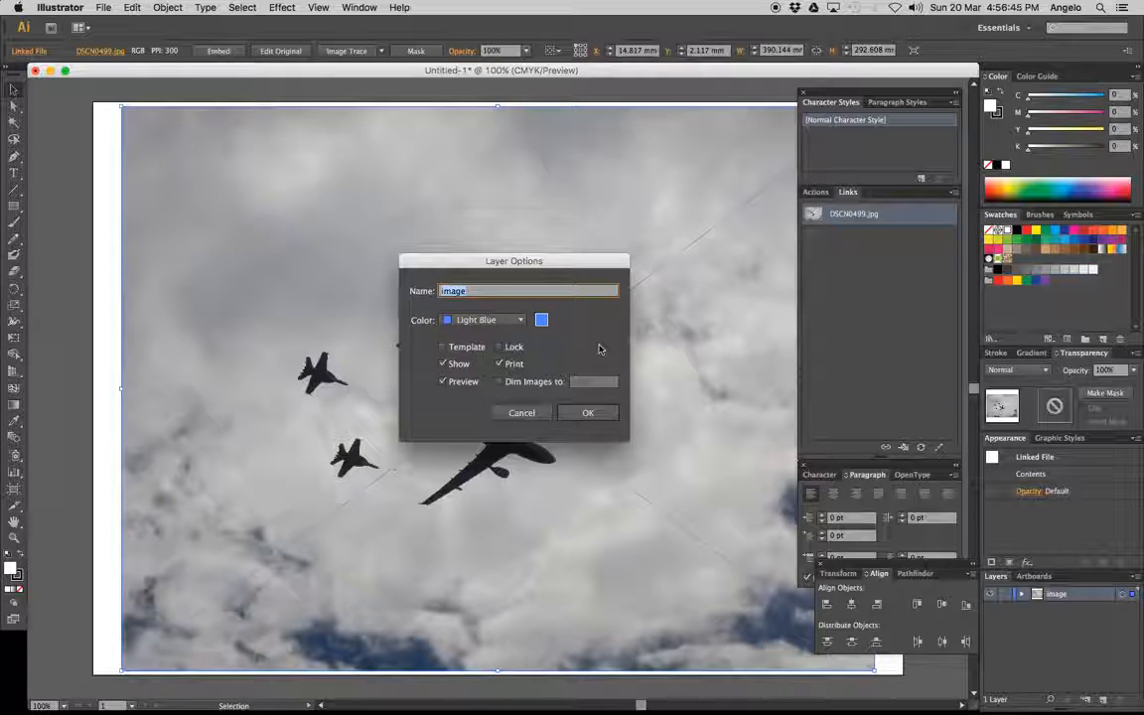
pyautogui.click(499, 347)
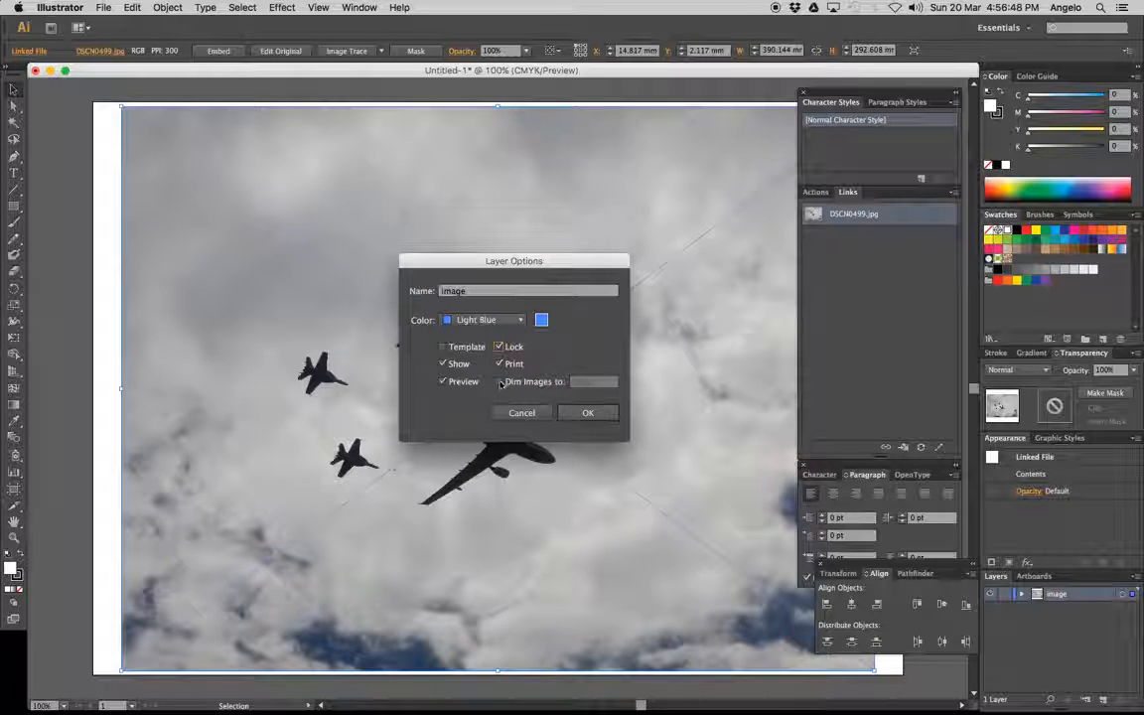
pyautogui.click(502, 382)
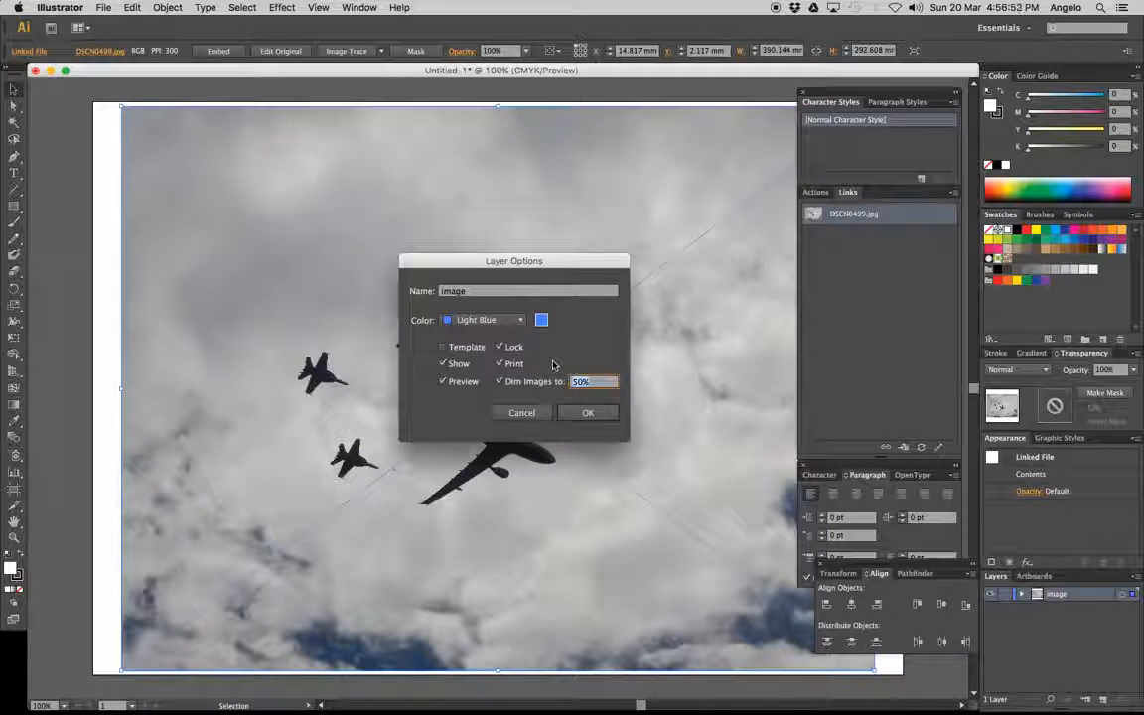
pyautogui.click(586, 414)
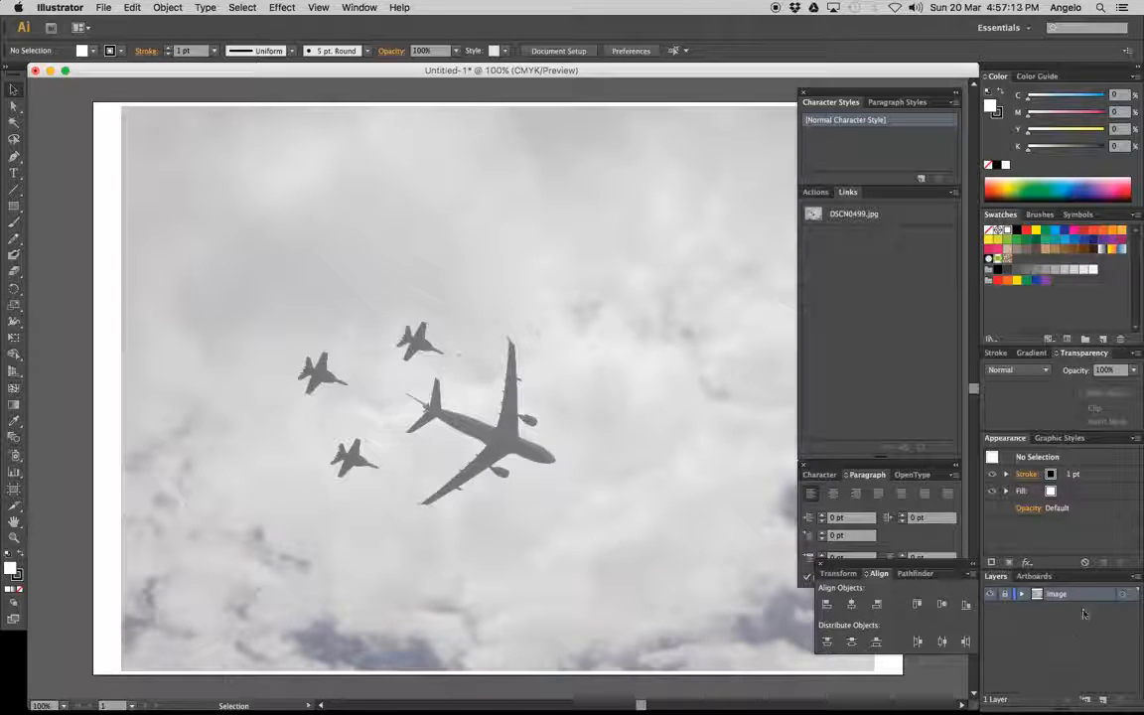
# Create a new layer above the image layer and name it trace
pyautogui.click(1105, 702)
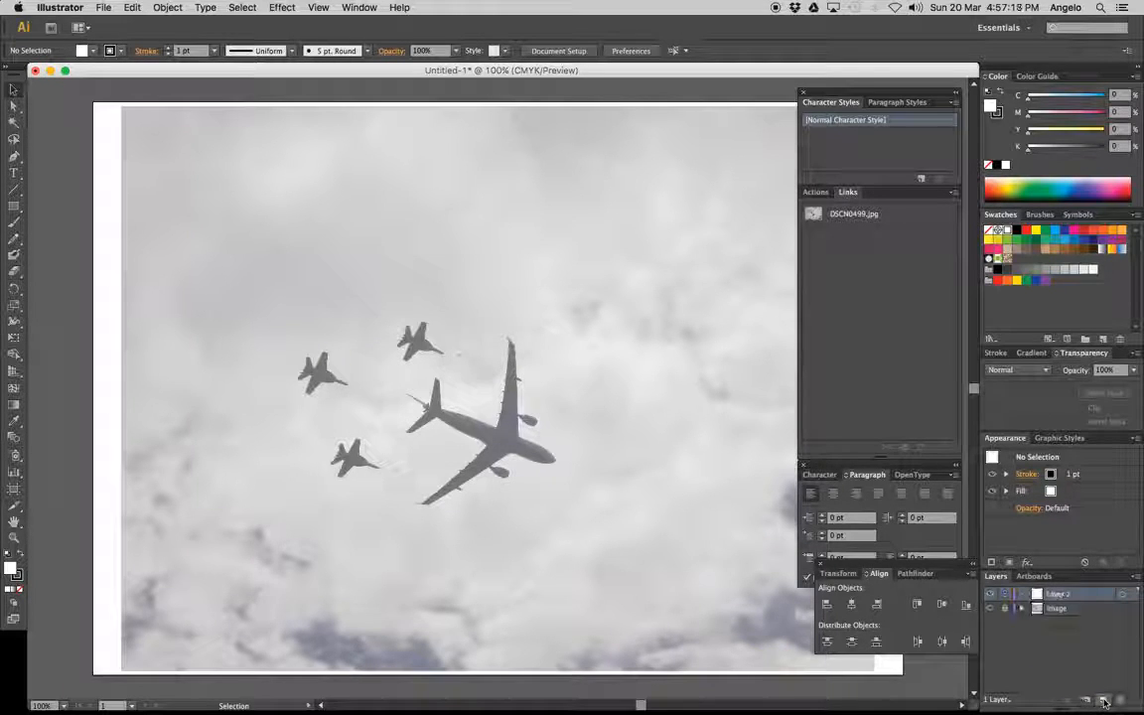
pyautogui.doubleClick(1059, 594)
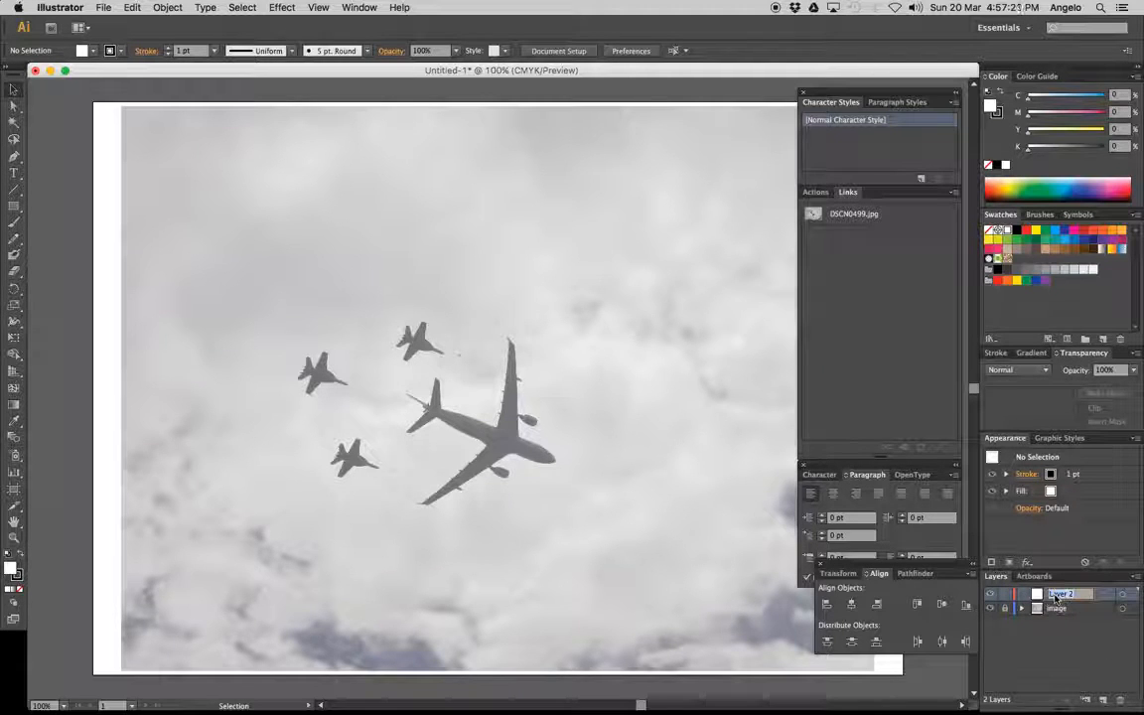
pyautogui.write('trace')
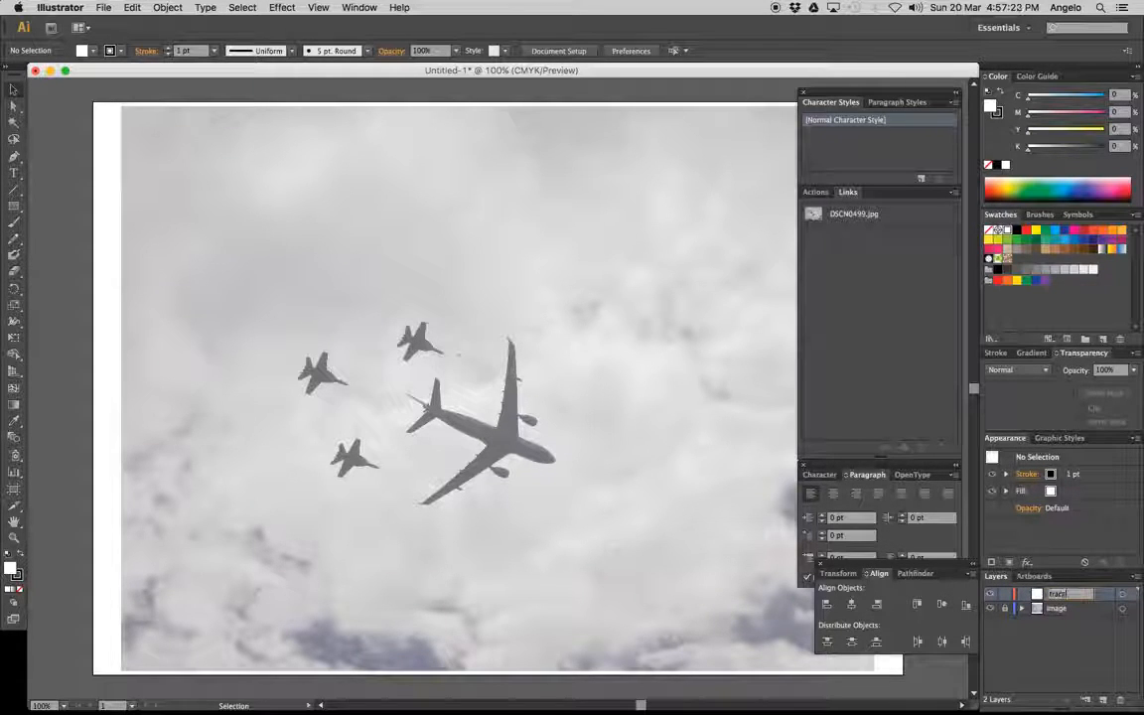
pyautogui.press('Return')
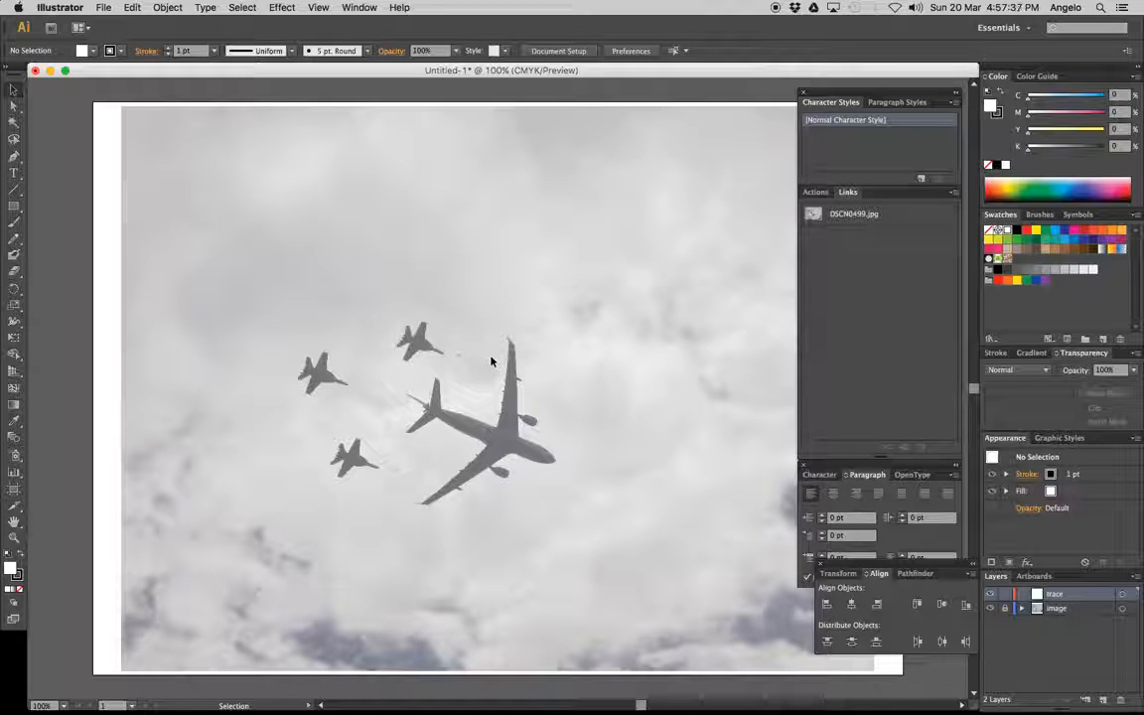
# Choose the Pen tool and set its fill to none, ready to trace from the airliner's nose section
pyautogui.press('z')
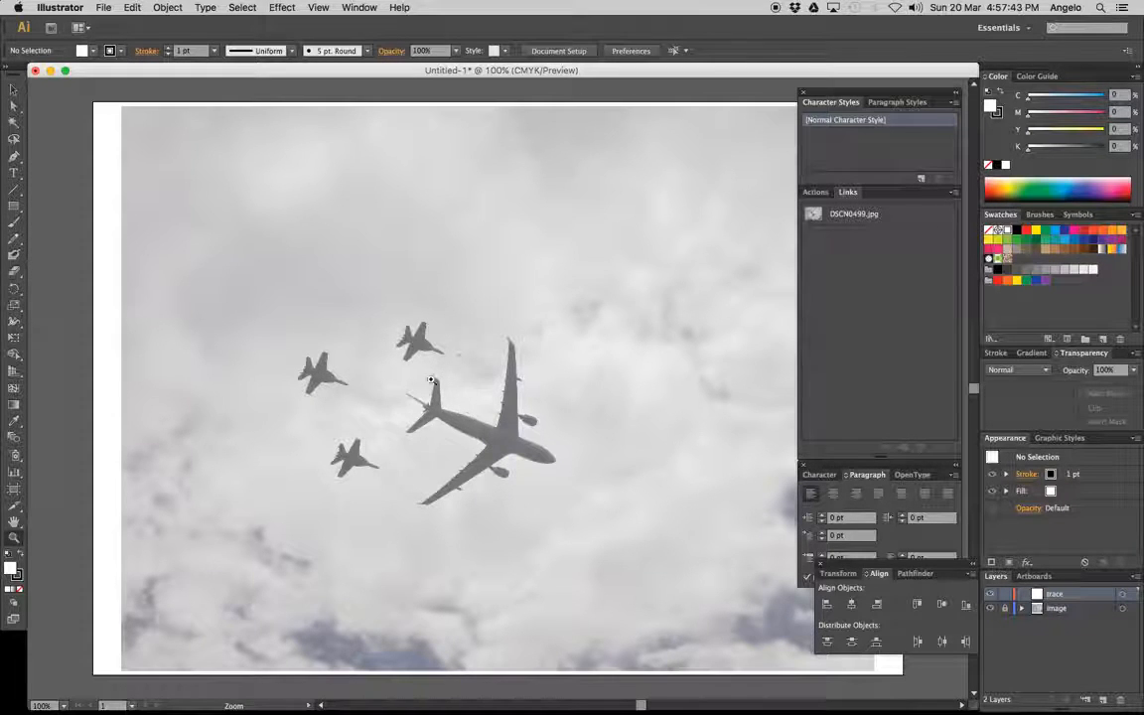
pyautogui.click(446, 424)
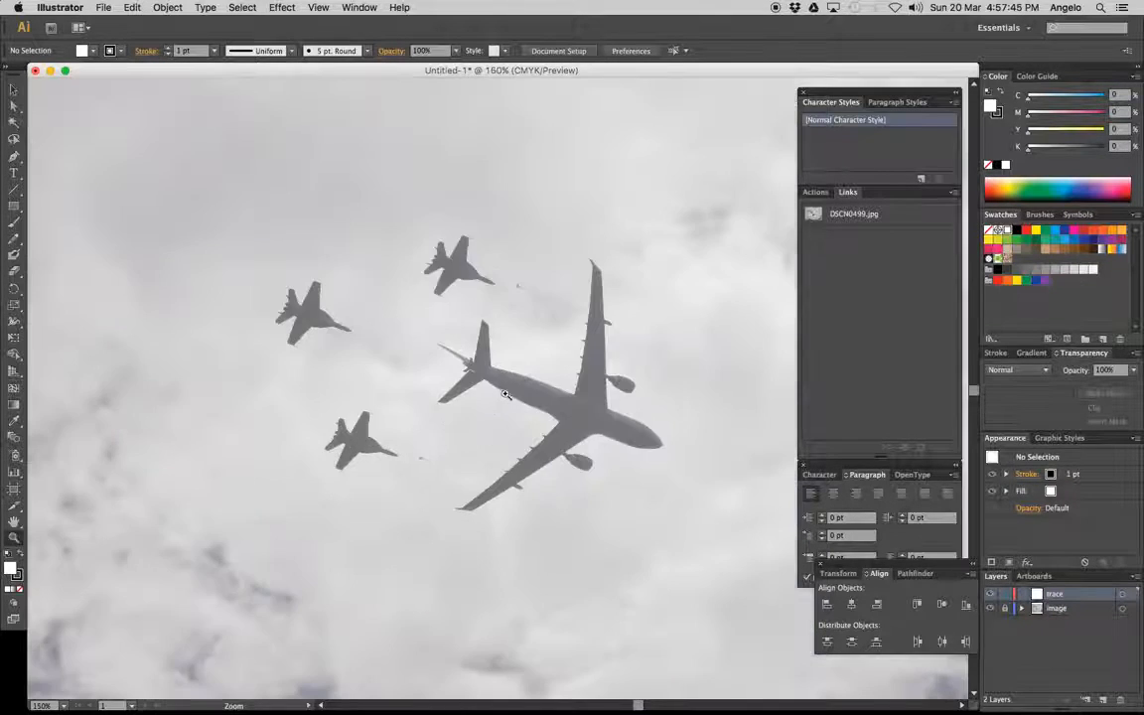
pyautogui.click(549, 392)
pyautogui.click(549, 394)
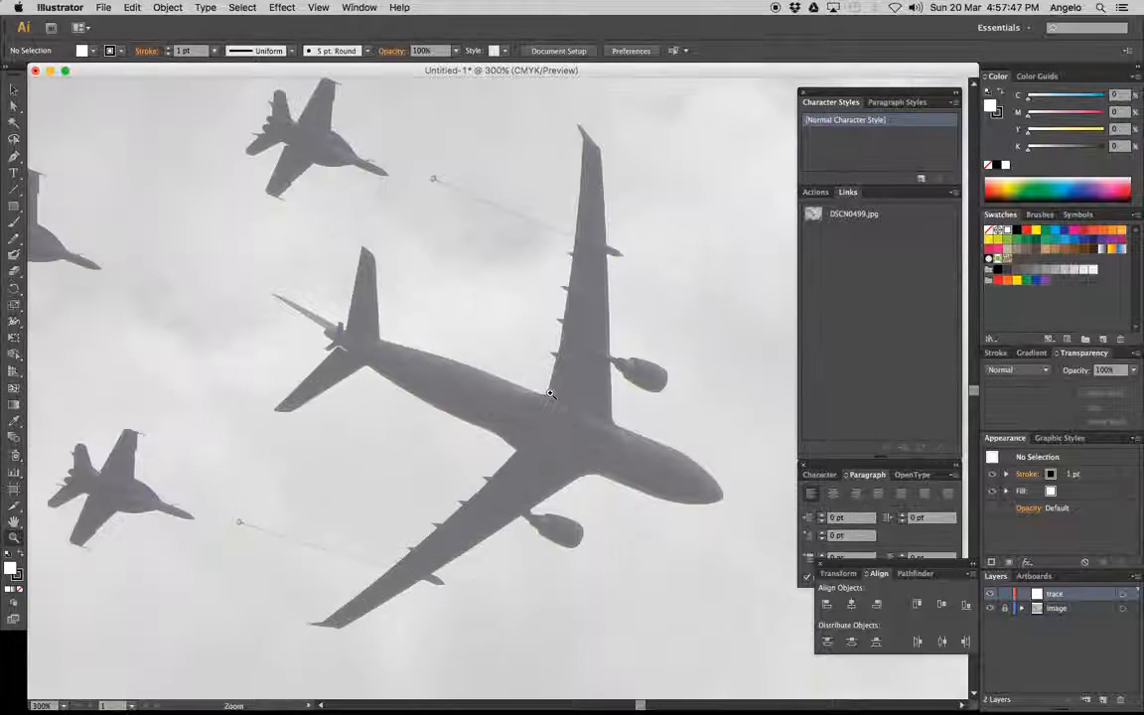
pyautogui.click(566, 389)
pyautogui.click(599, 475)
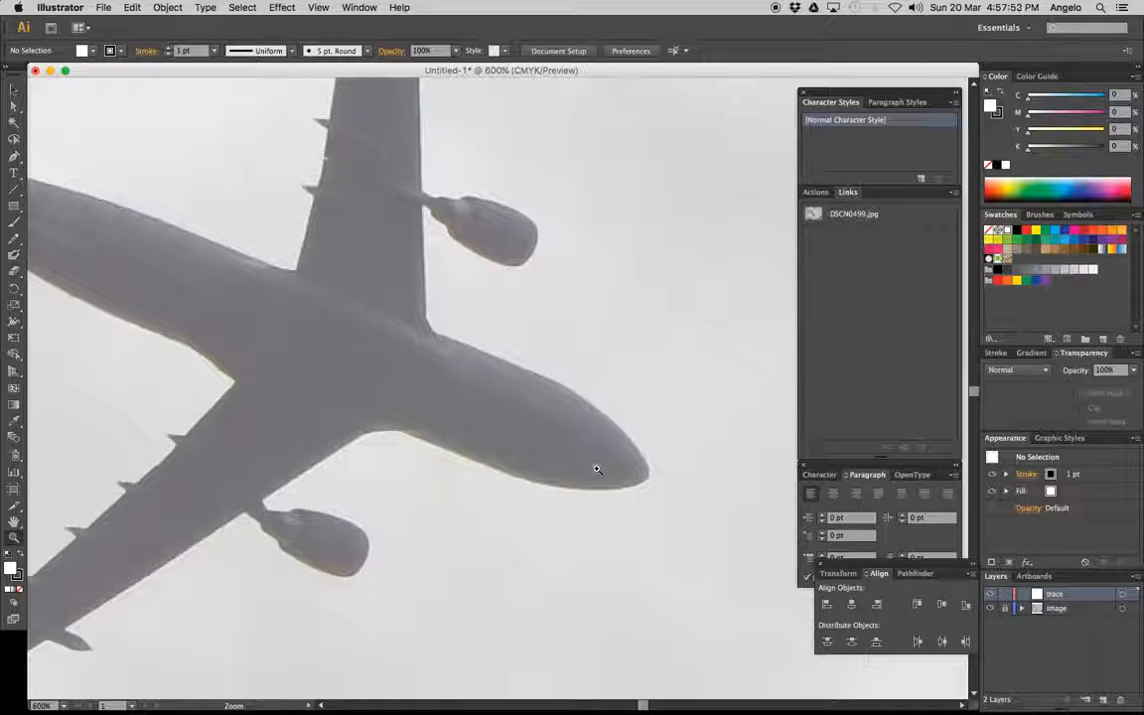
pyautogui.press('space')
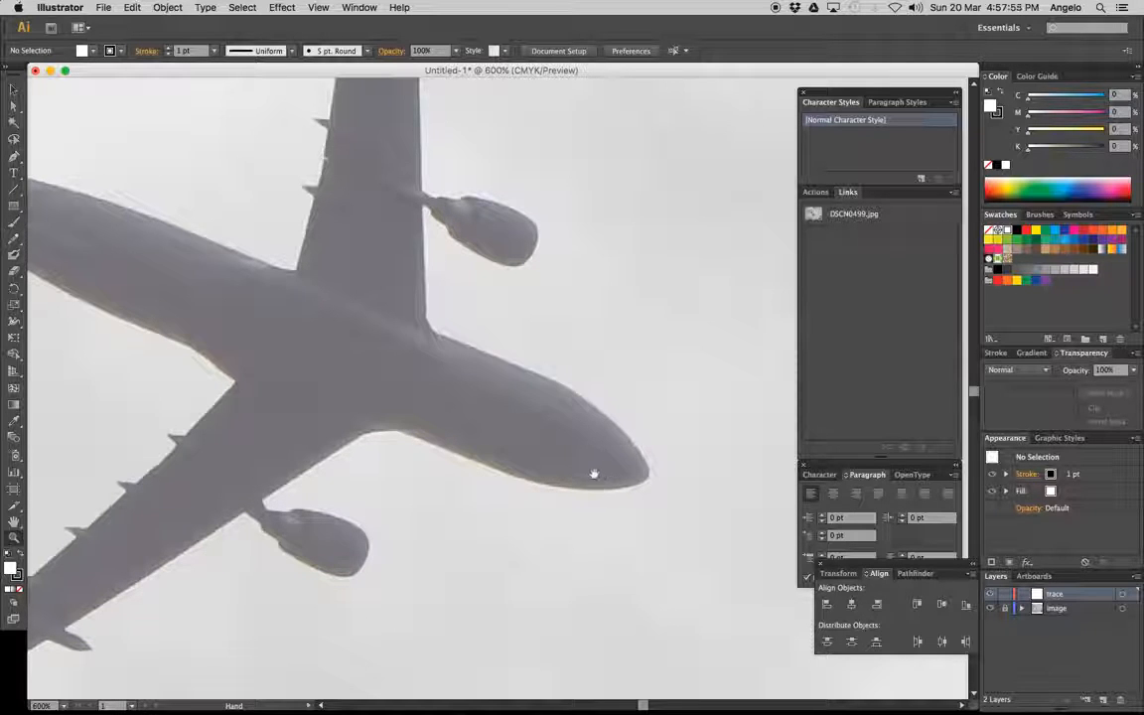
pyautogui.moveTo(594, 477); pyautogui.dragTo(623, 487)
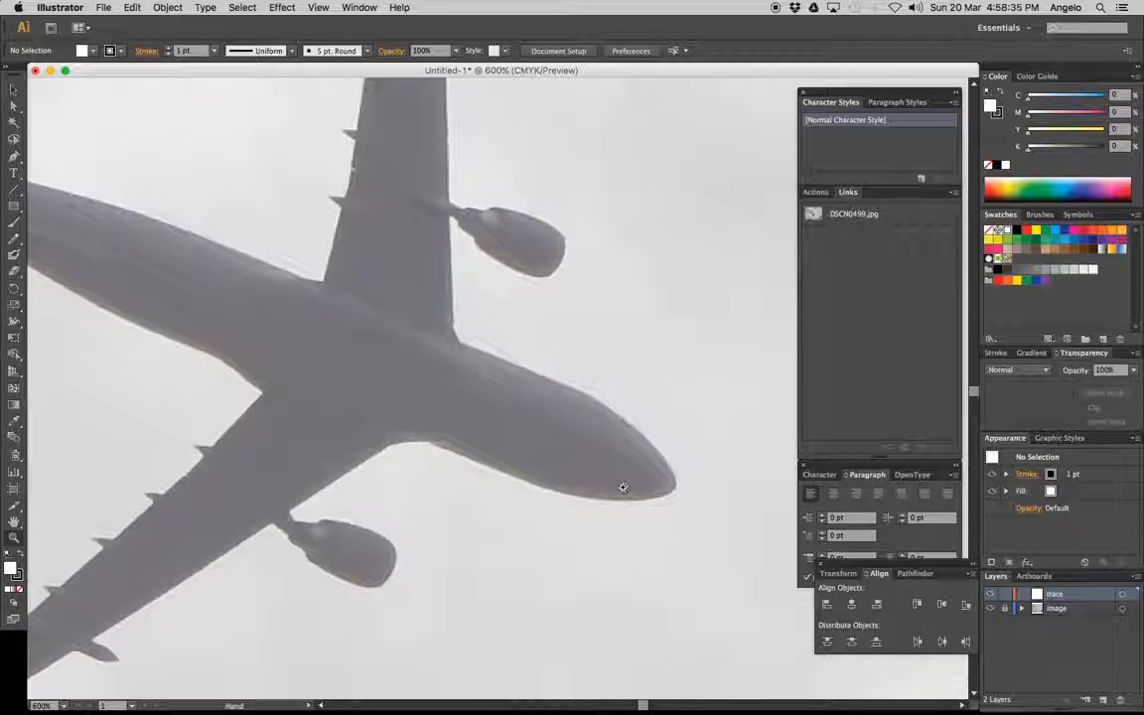
pyautogui.press('z')
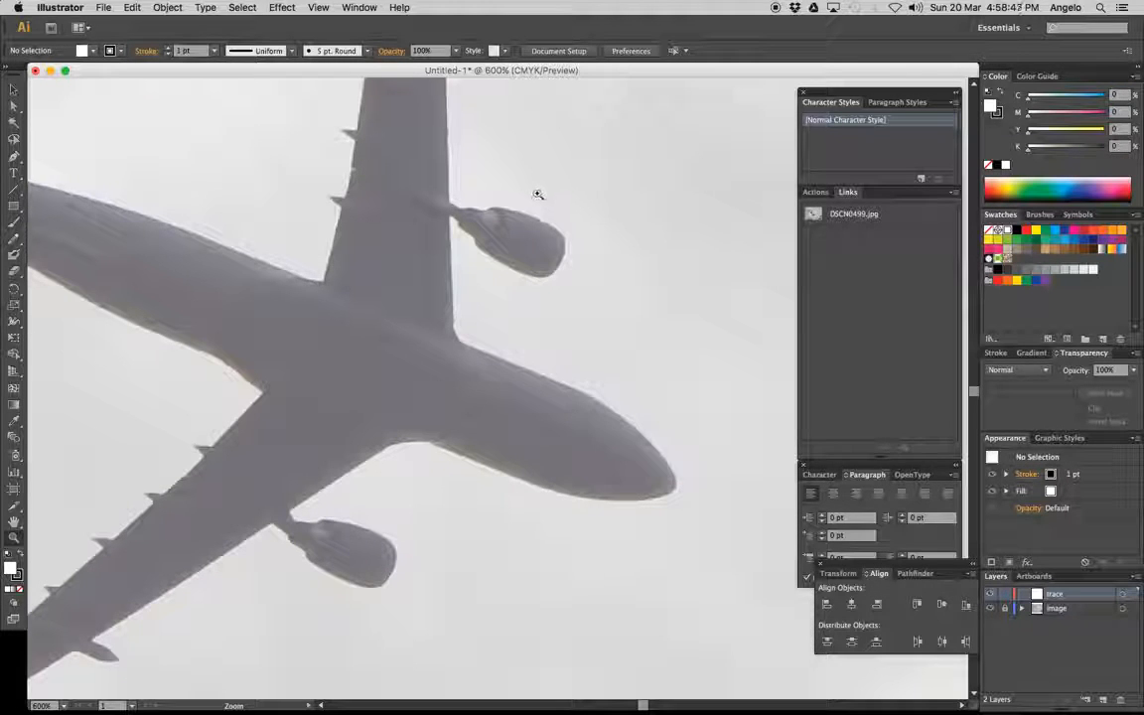
pyautogui.click(14, 159)
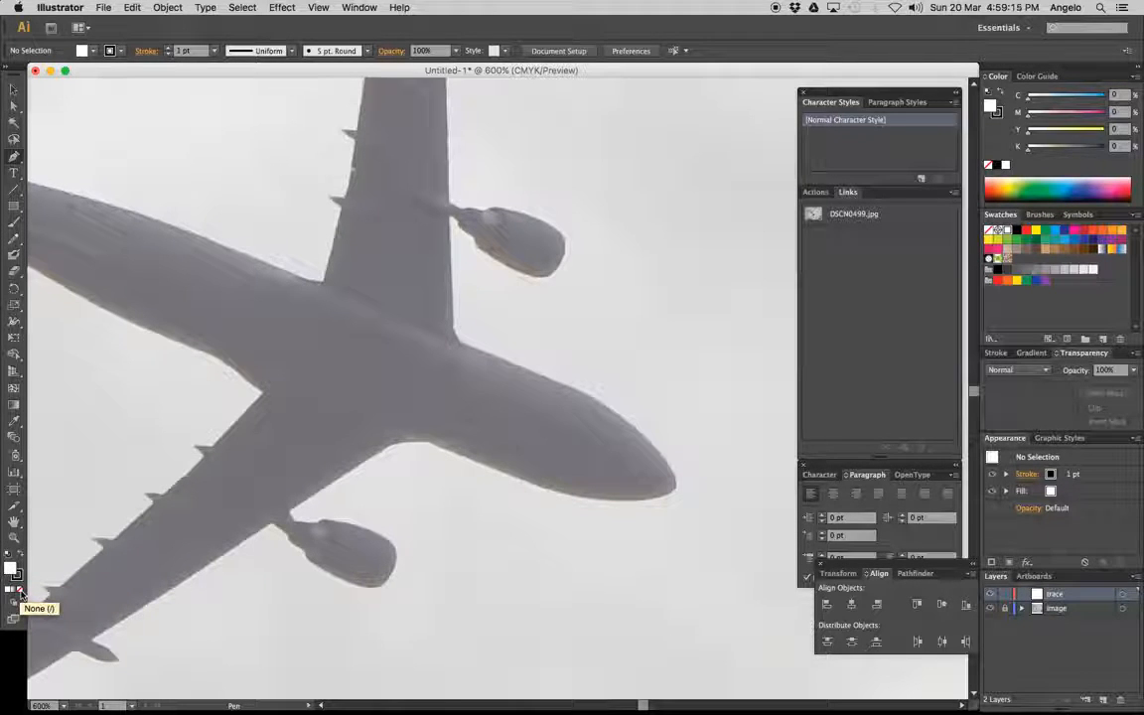
pyautogui.click(20, 592)
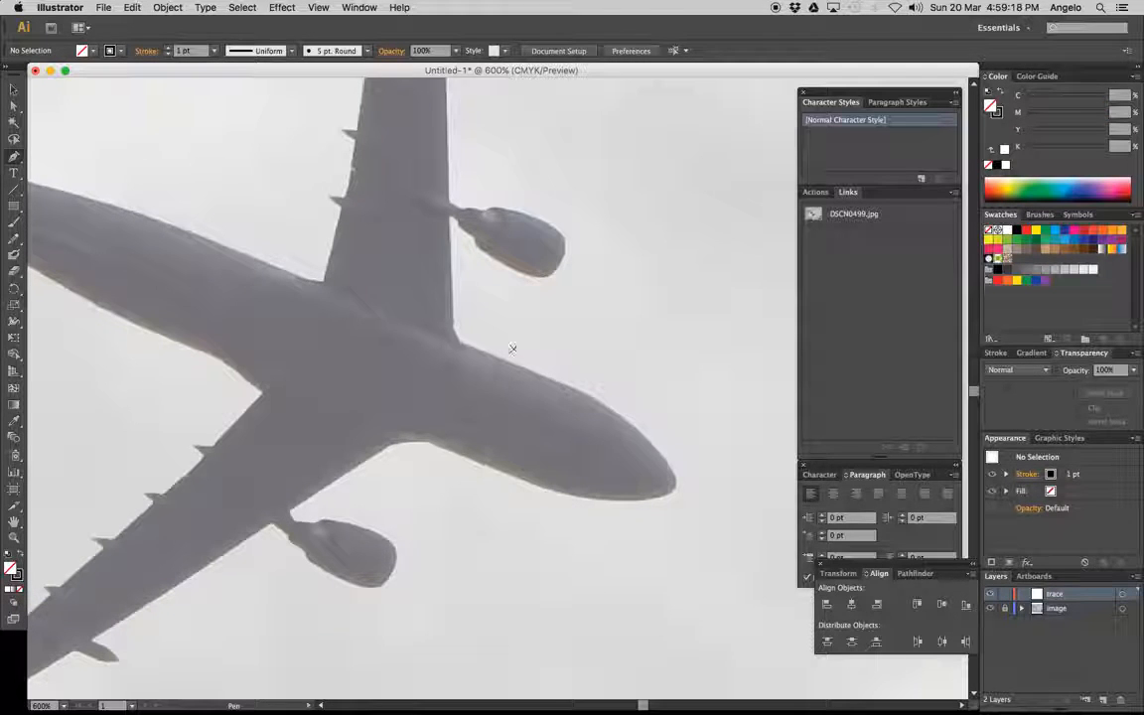
# Trace the fuselage with curved segments from the upper wing's front root around the nose to the lower wing's front root
pyautogui.click(460, 342)
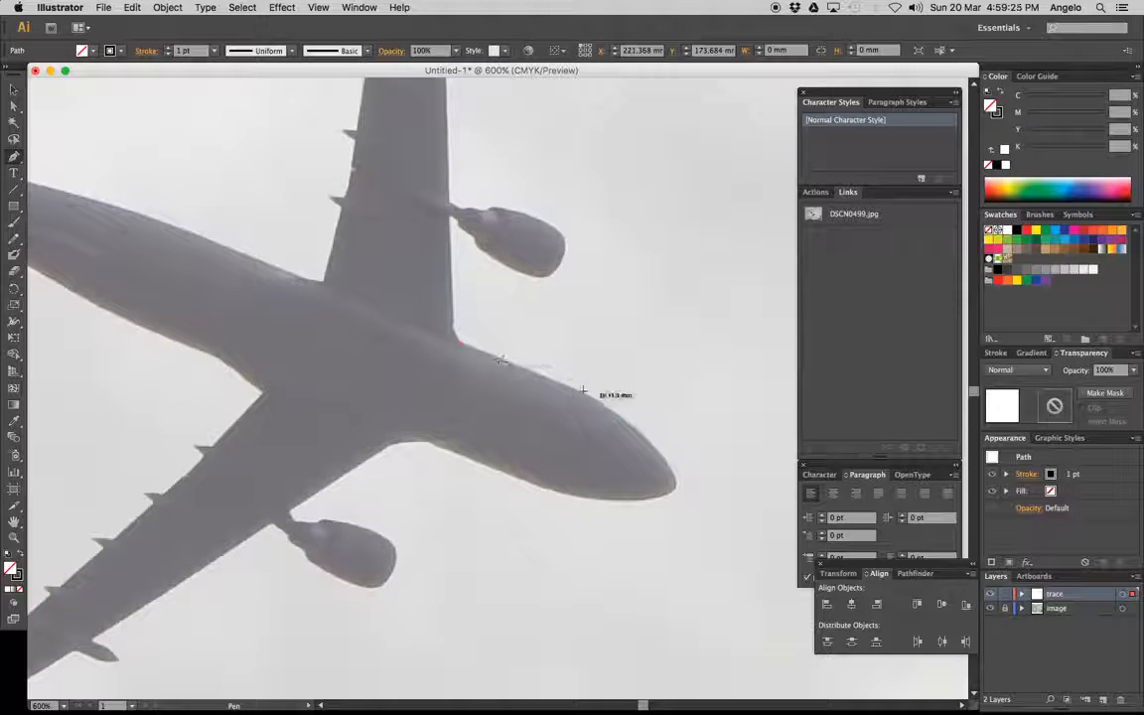
pyautogui.moveTo(577, 389); pyautogui.dragTo(617, 410)
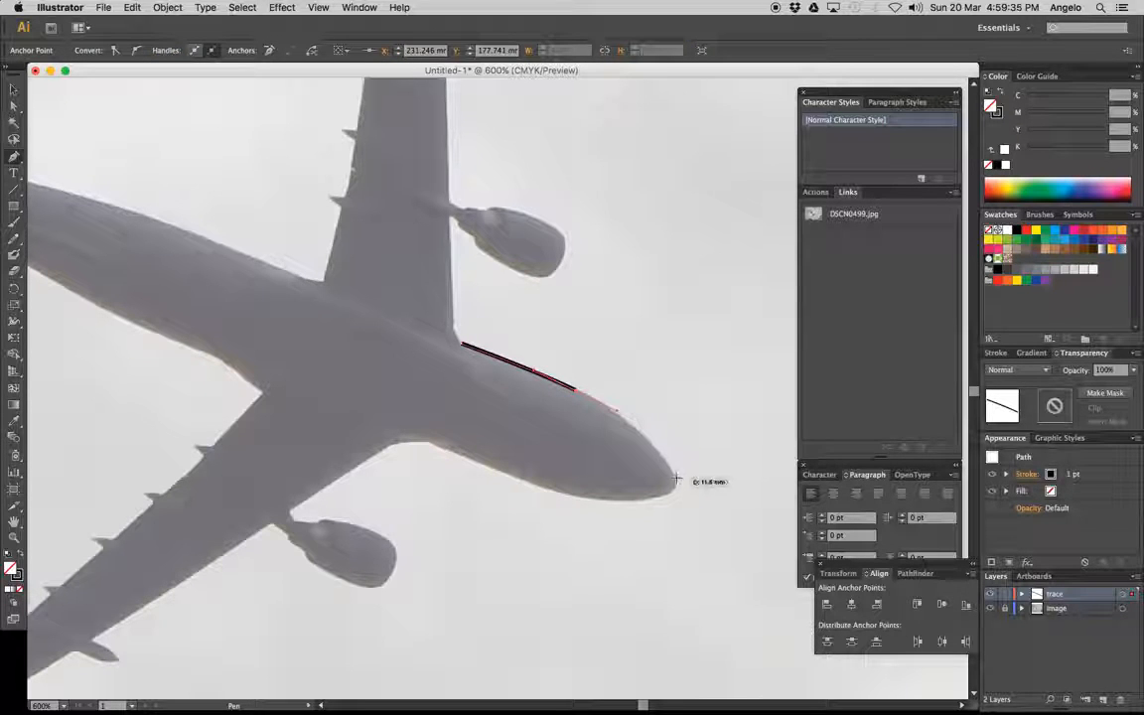
pyautogui.moveTo(676, 478); pyautogui.dragTo(655, 498)
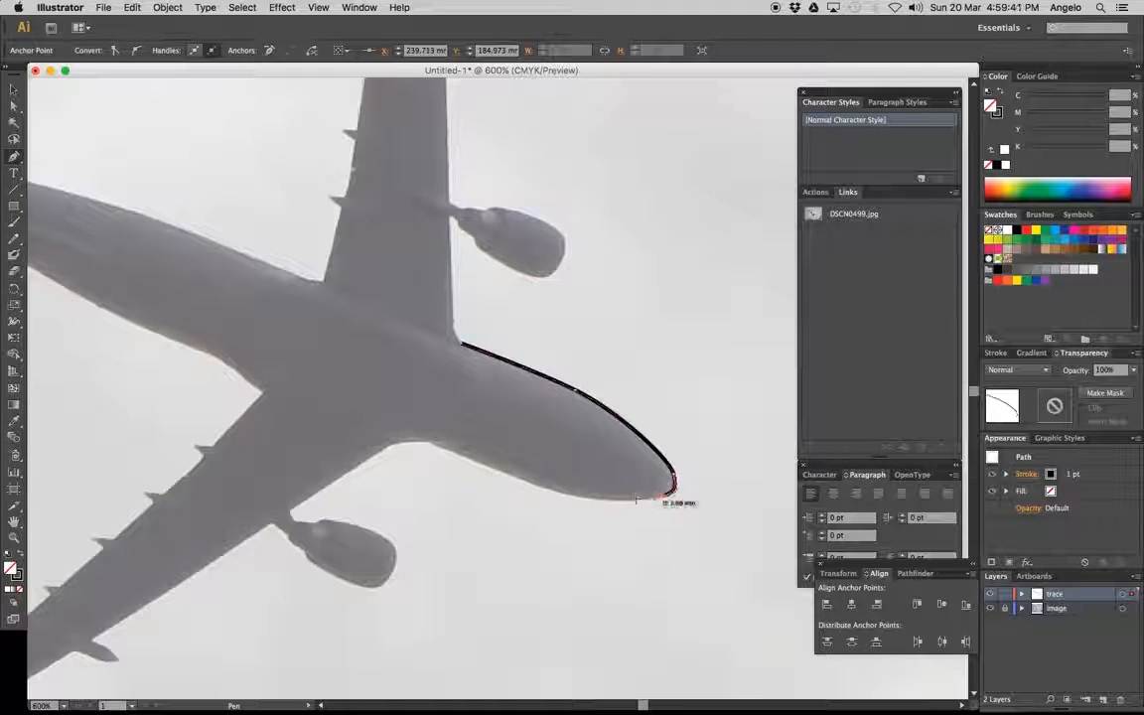
pyautogui.moveTo(548, 487); pyautogui.dragTo(502, 468)
pyautogui.moveTo(430, 444)
pyautogui.mouseDown()
pyautogui.moveTo(411, 431)
pyautogui.moveTo(393, 441)
pyautogui.mouseUp()
pyautogui.click(384, 452)
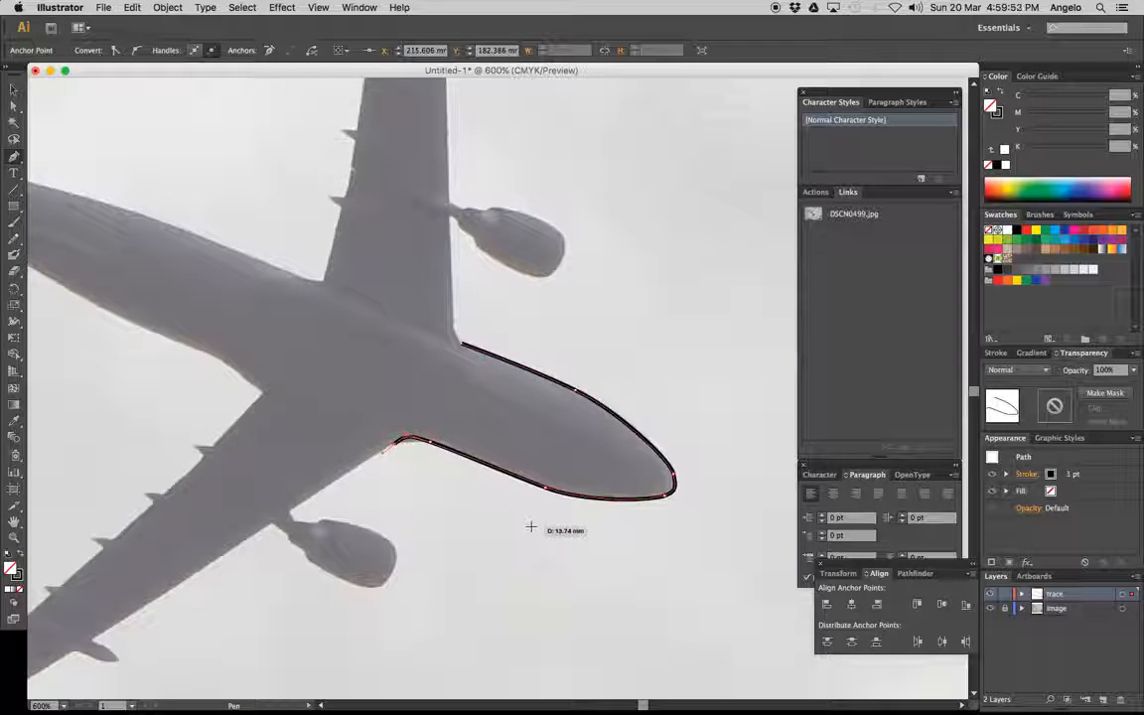
pyautogui.press('super+z')
pyautogui.press('super+z')
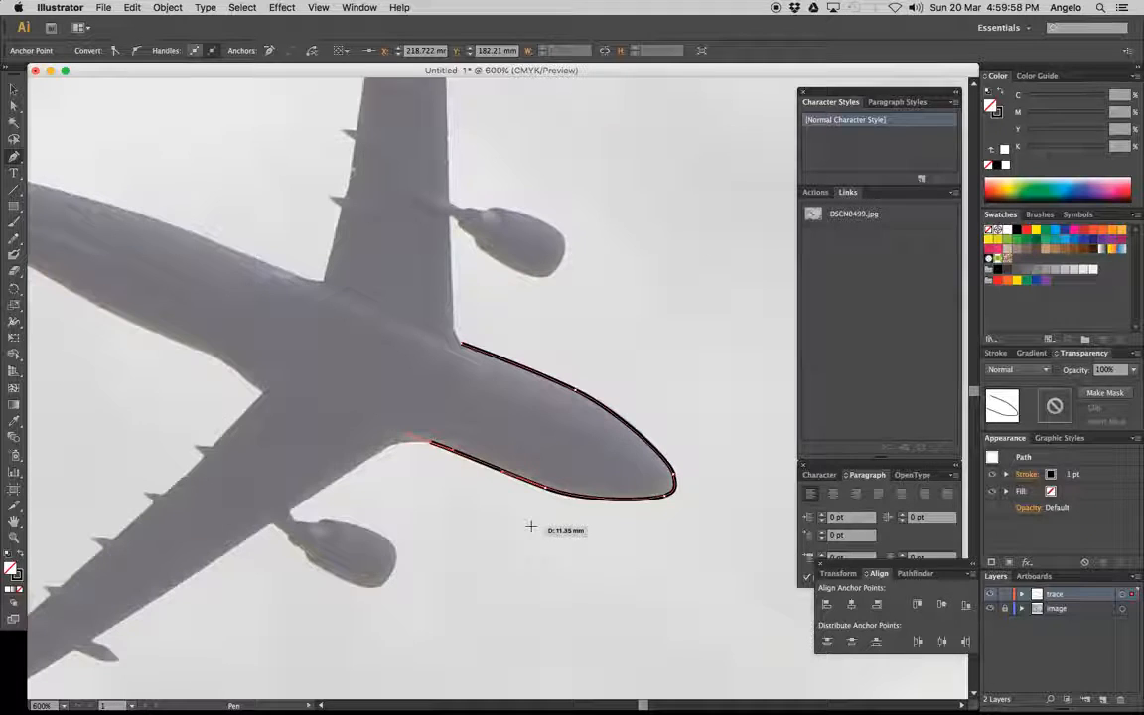
# Convert the last anchor to a corner and trace the lower wing's root and leading edge to the engine pylon
pyautogui.click(429, 443)
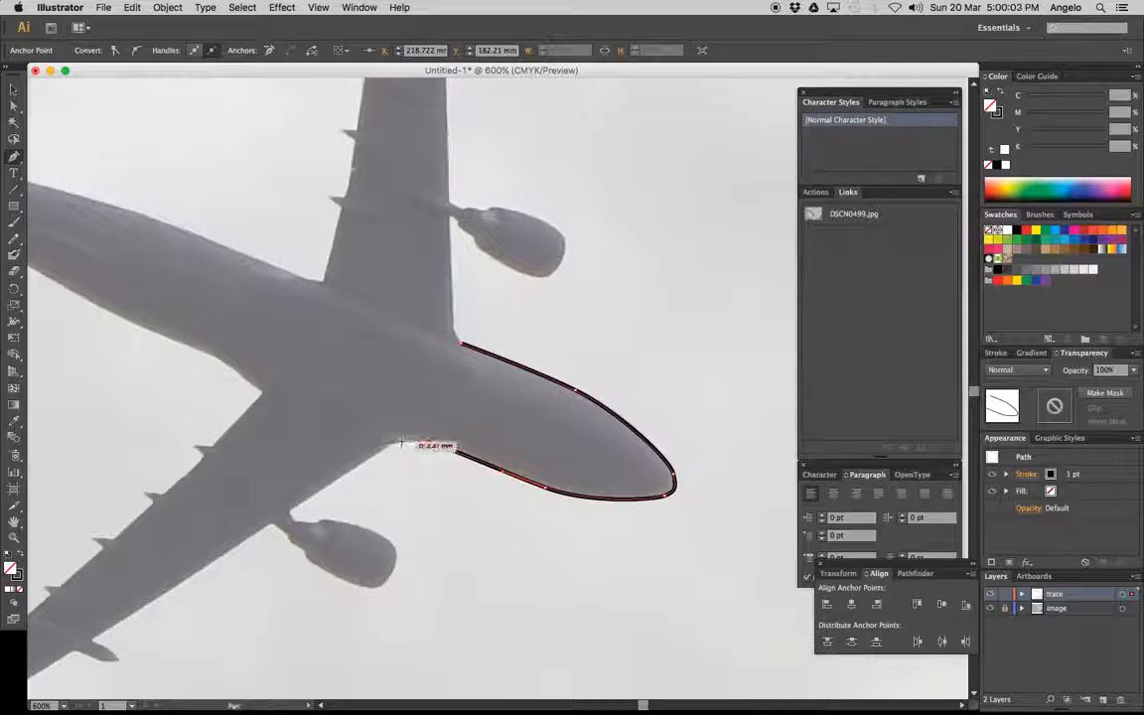
pyautogui.click(401, 442)
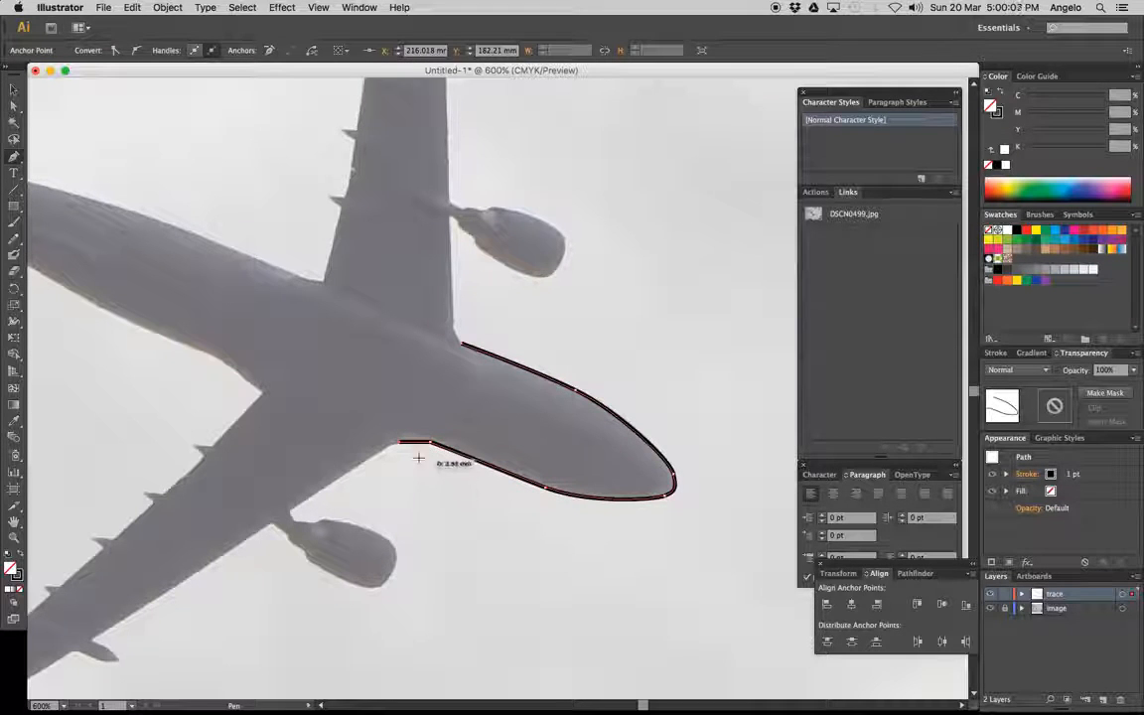
pyautogui.click(359, 464)
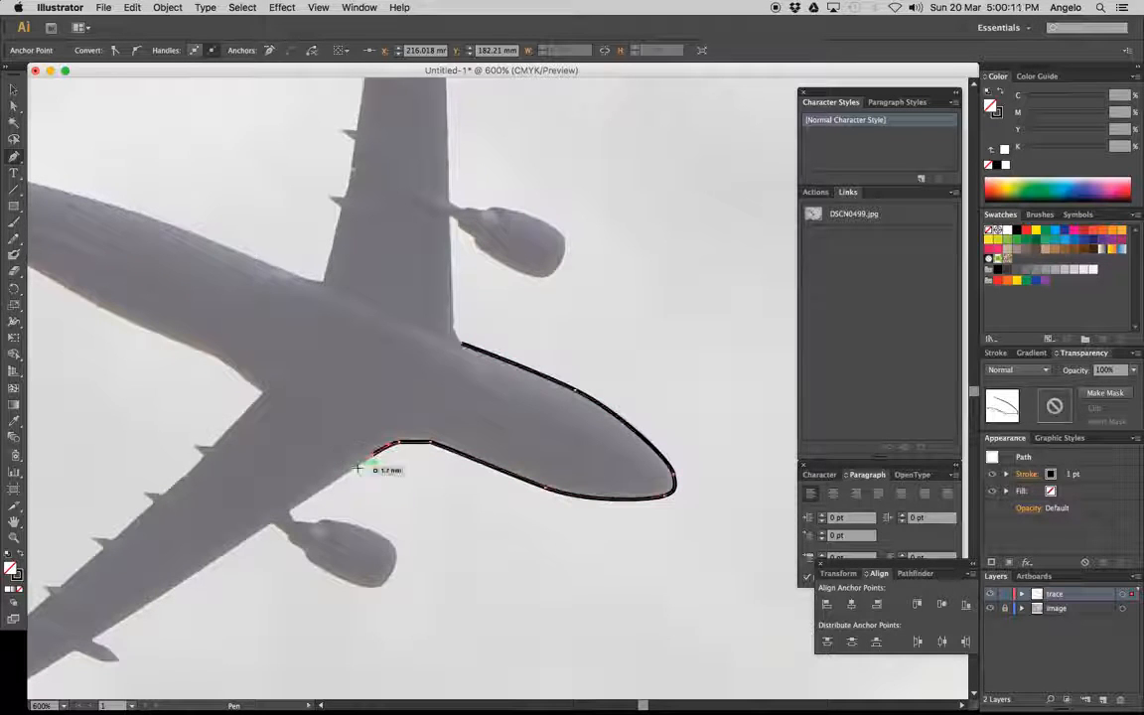
pyautogui.click(290, 512)
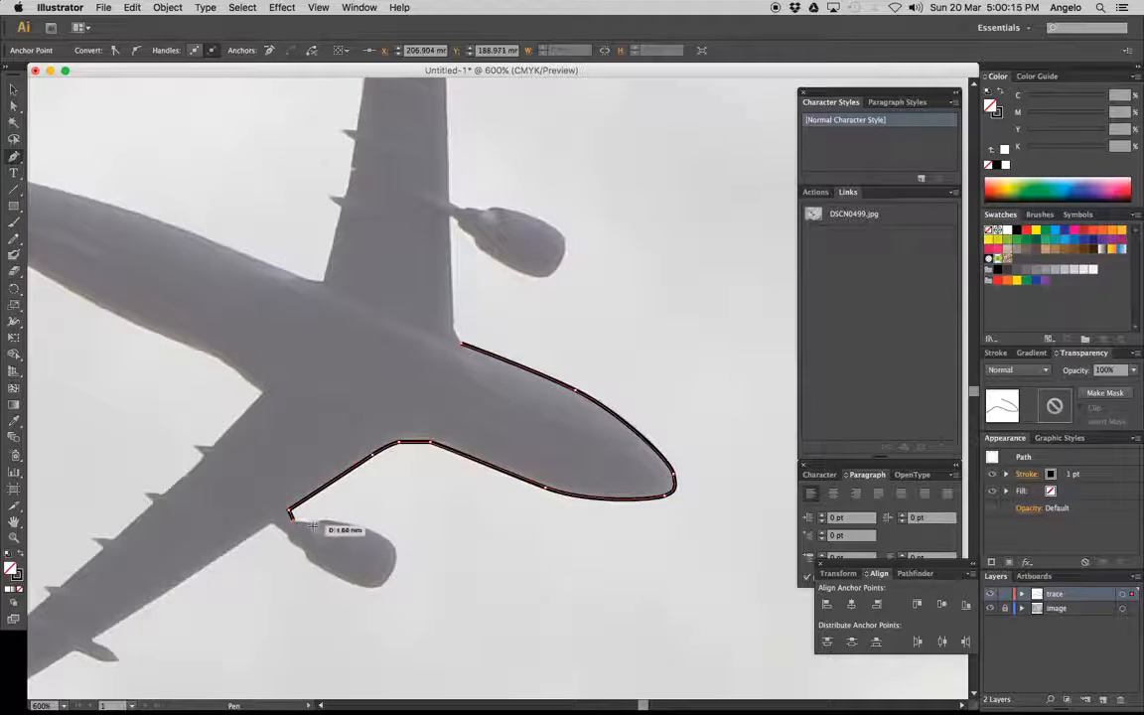
# Trace around the lower wing's engine and its pylon, returning to the wing's leading edge
pyautogui.click(316, 523)
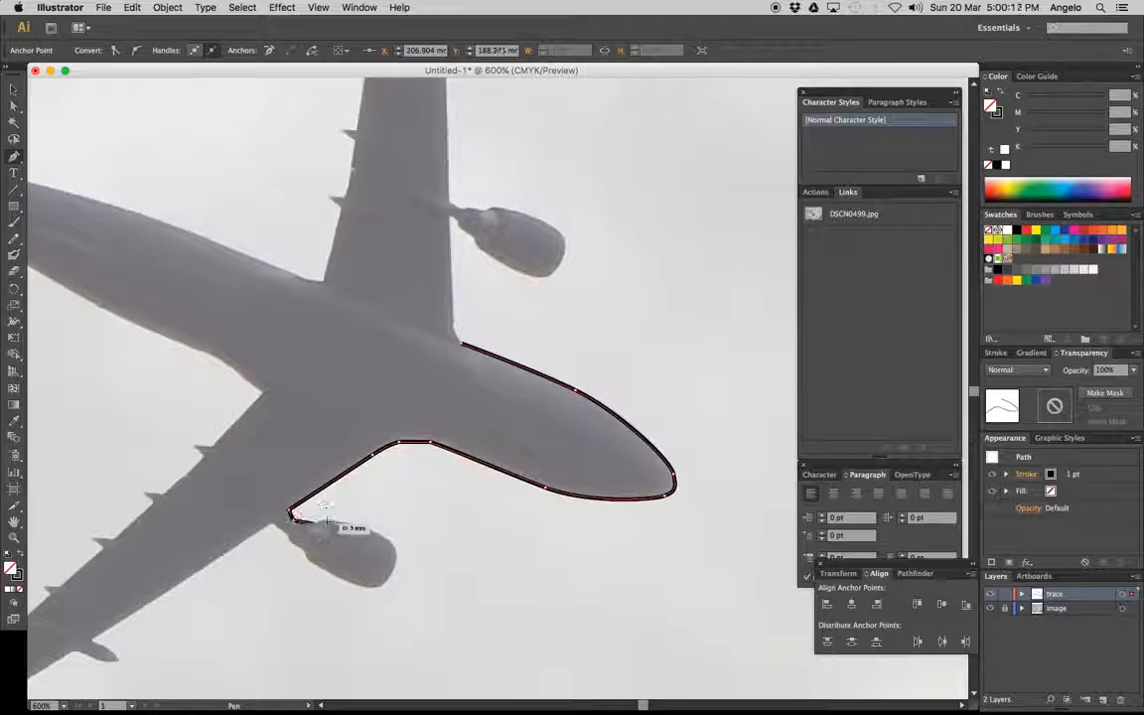
pyautogui.click(333, 521)
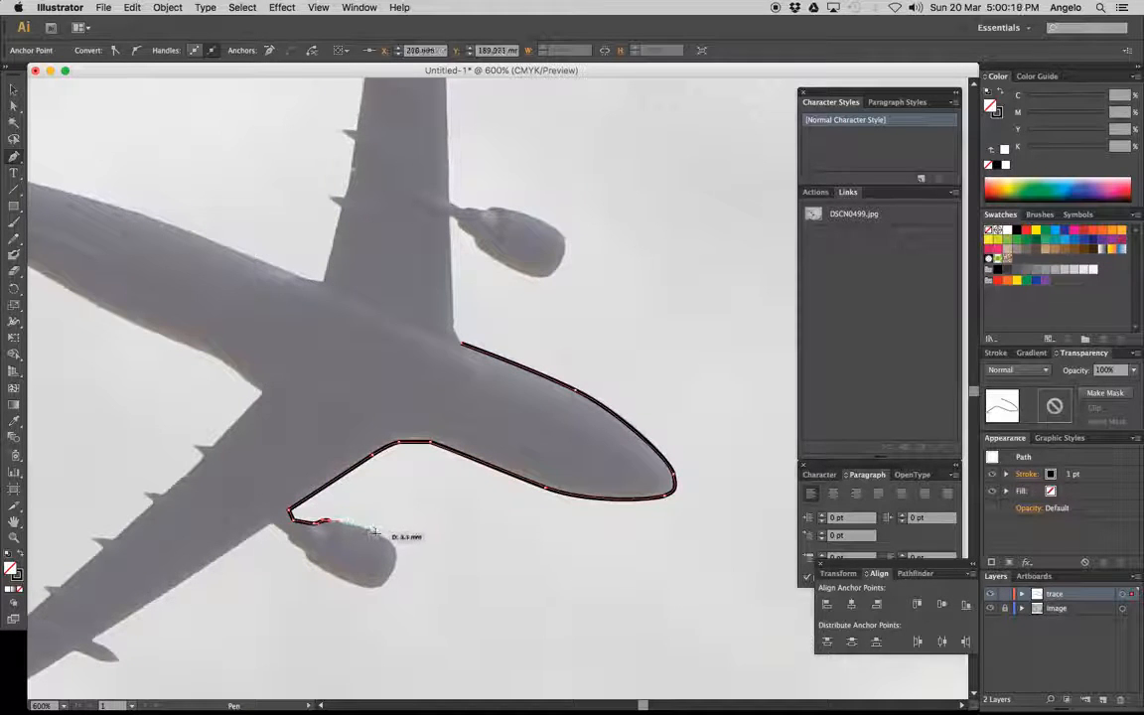
pyautogui.moveTo(372, 531); pyautogui.dragTo(306, 557)
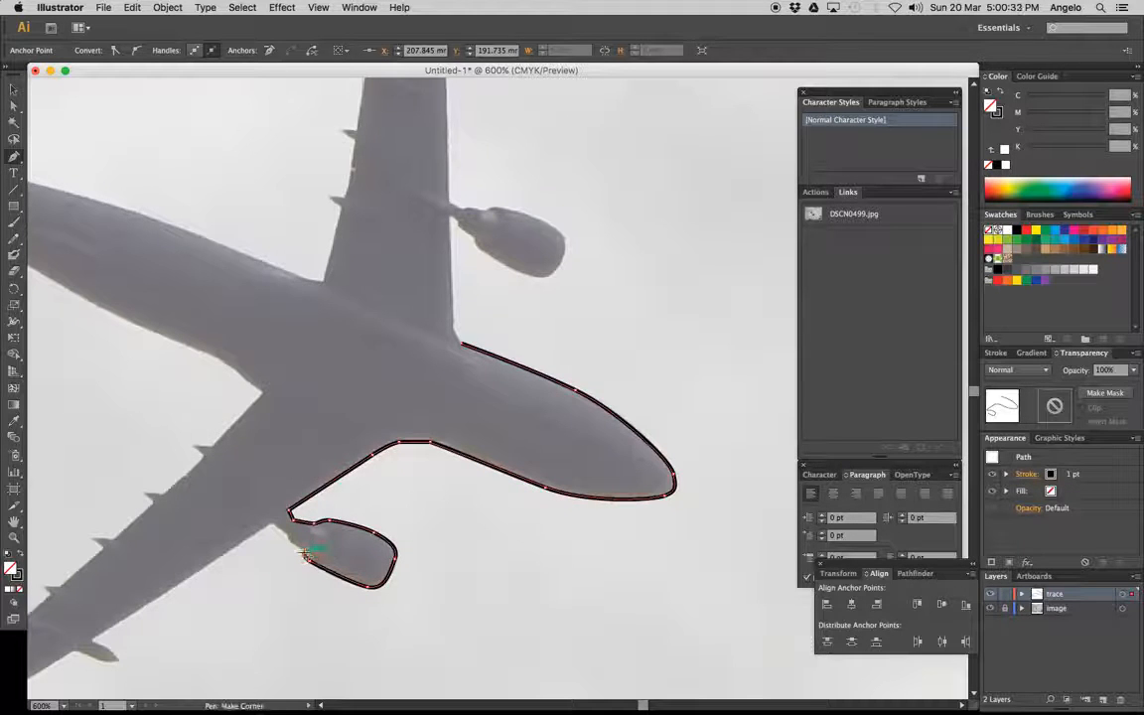
pyautogui.click(288, 542)
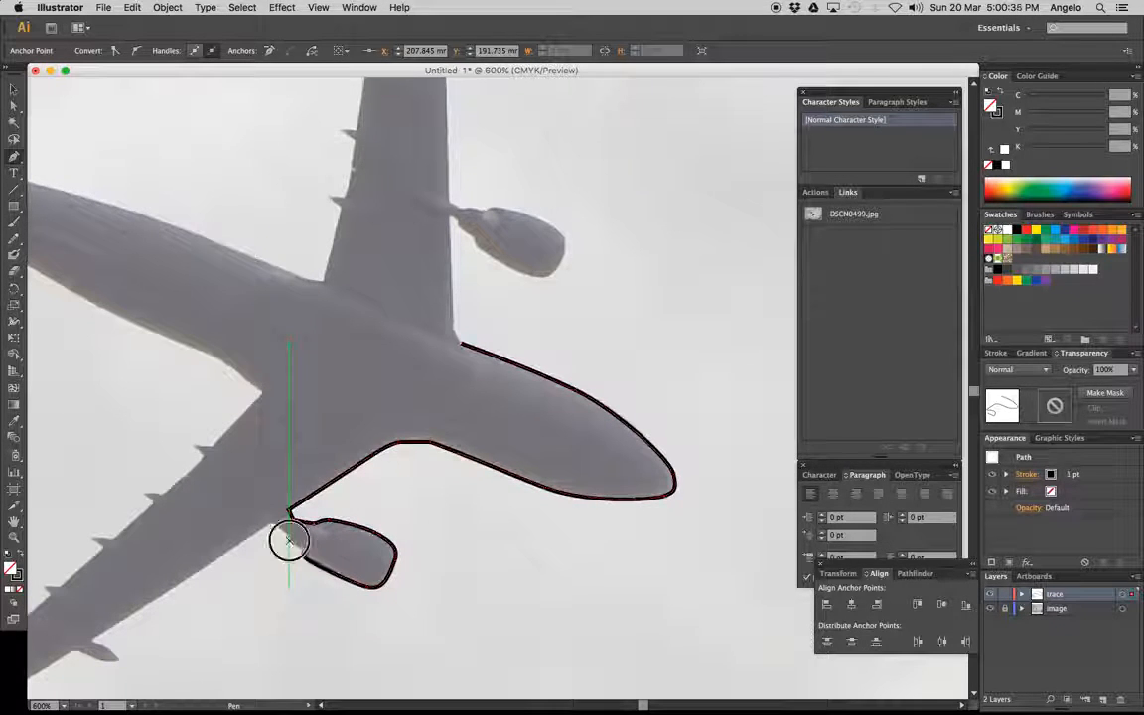
pyautogui.click(272, 522)
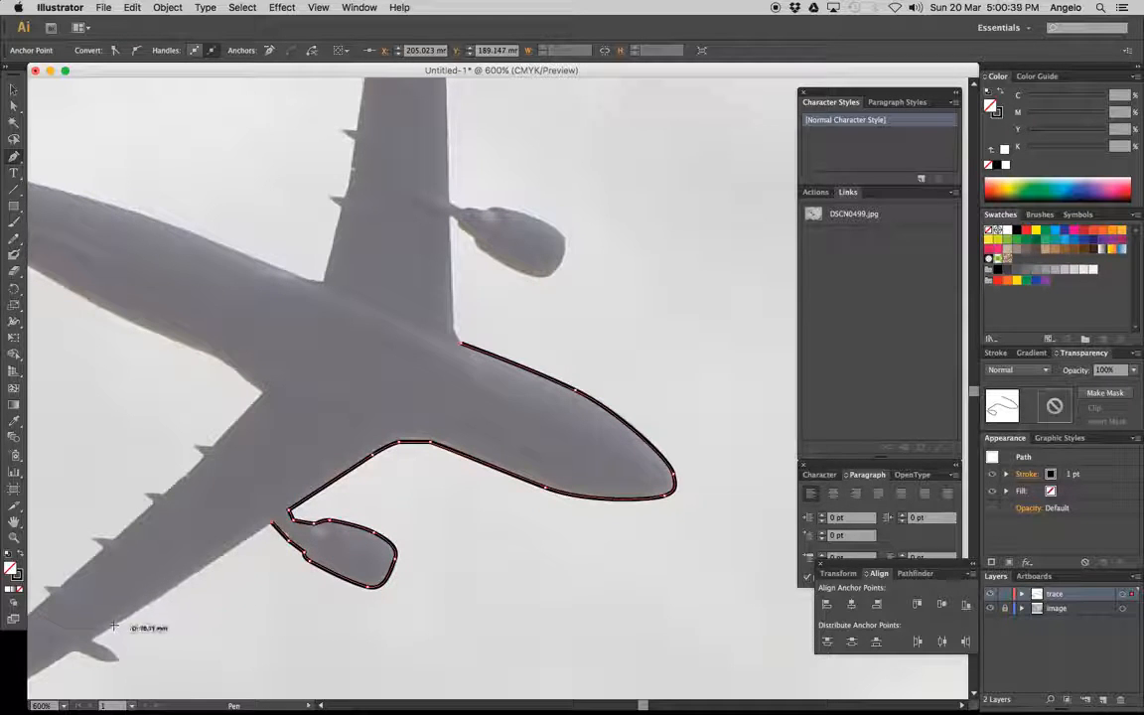
# Continue the path along the lower wing's leading edge and around the small pod projecting beyond the engine
pyautogui.moveTo(91, 636); pyautogui.dragTo(88, 651)
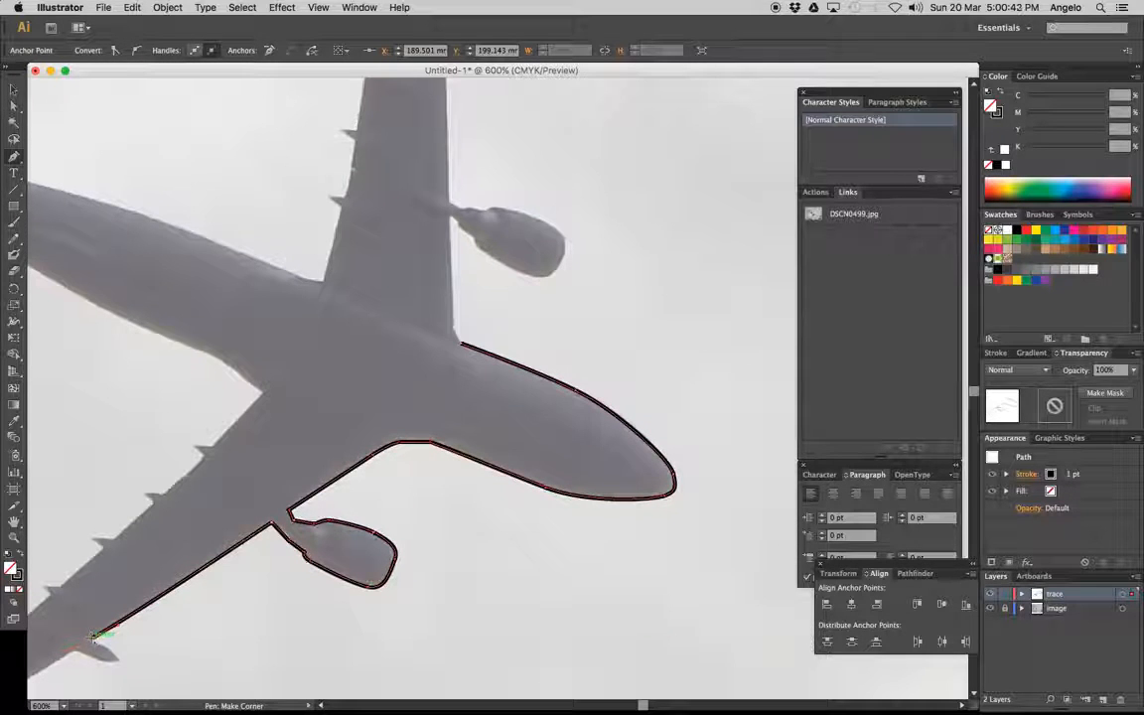
pyautogui.moveTo(101, 646); pyautogui.dragTo(52, 639)
pyautogui.click(117, 659)
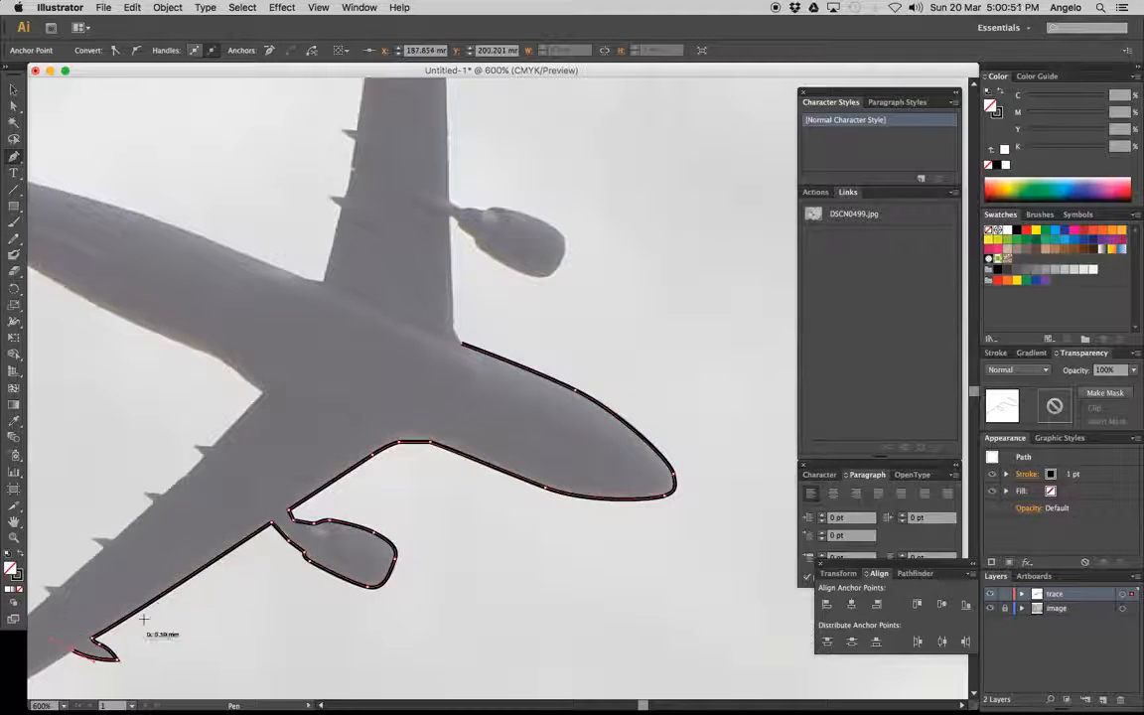
pyautogui.moveTo(101, 661); pyautogui.dragTo(90, 658)
pyautogui.keyDown('super'); pyautogui.click(74, 651); pyautogui.keyUp('super')
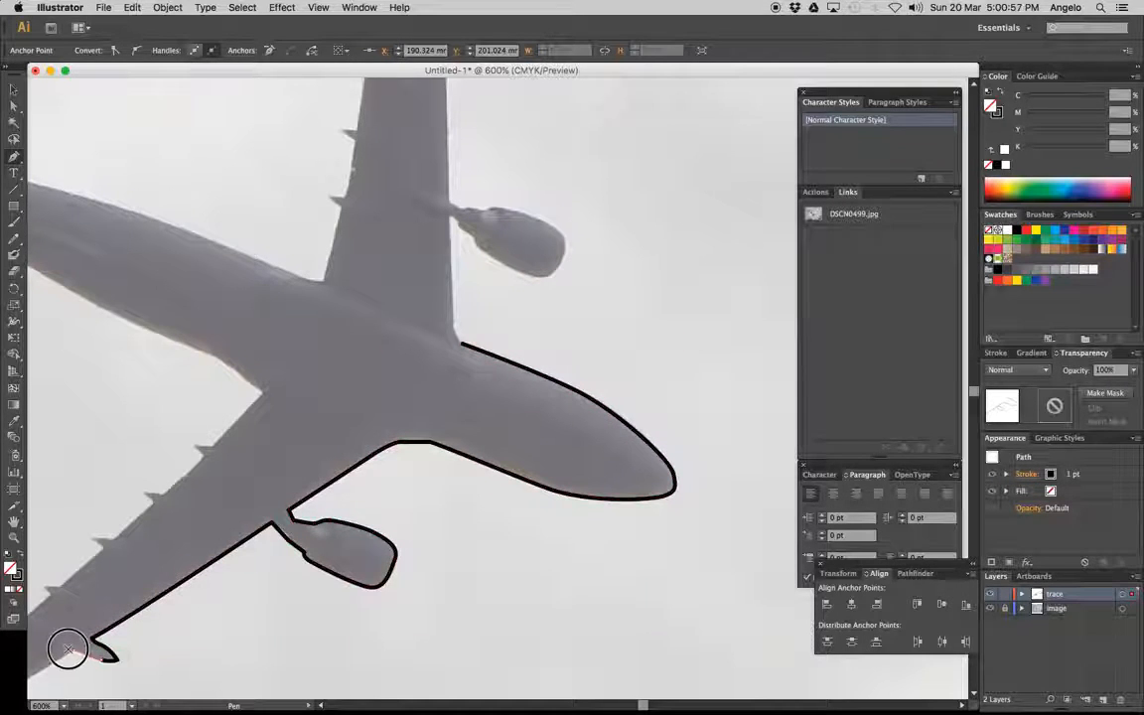
pyautogui.click(70, 650)
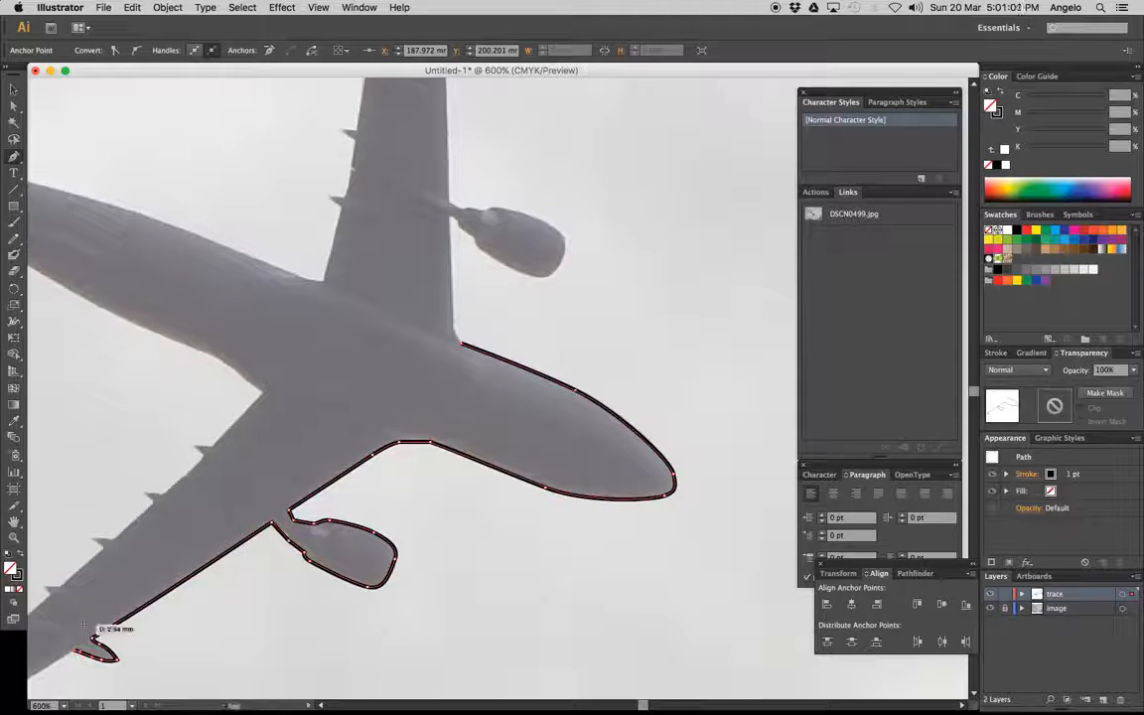
# Trace the outer part of the lower wing's leading edge and around its pointed wingtip
pyautogui.press('space')
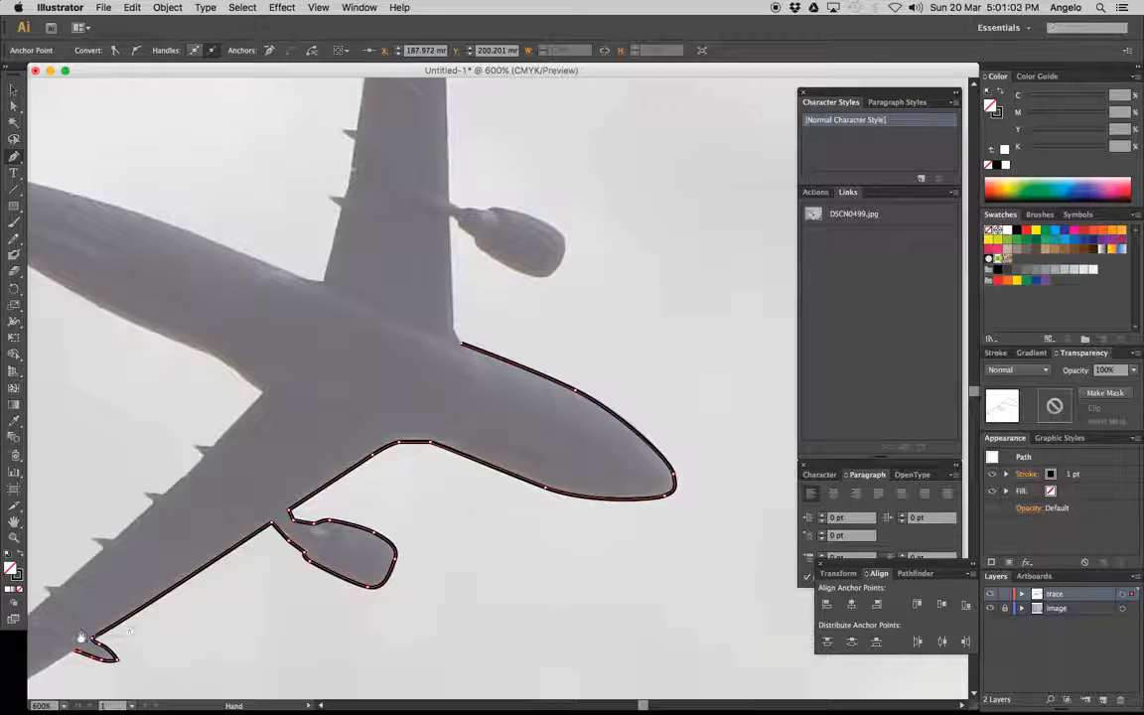
pyautogui.moveTo(92, 617); pyautogui.dragTo(517, 337)
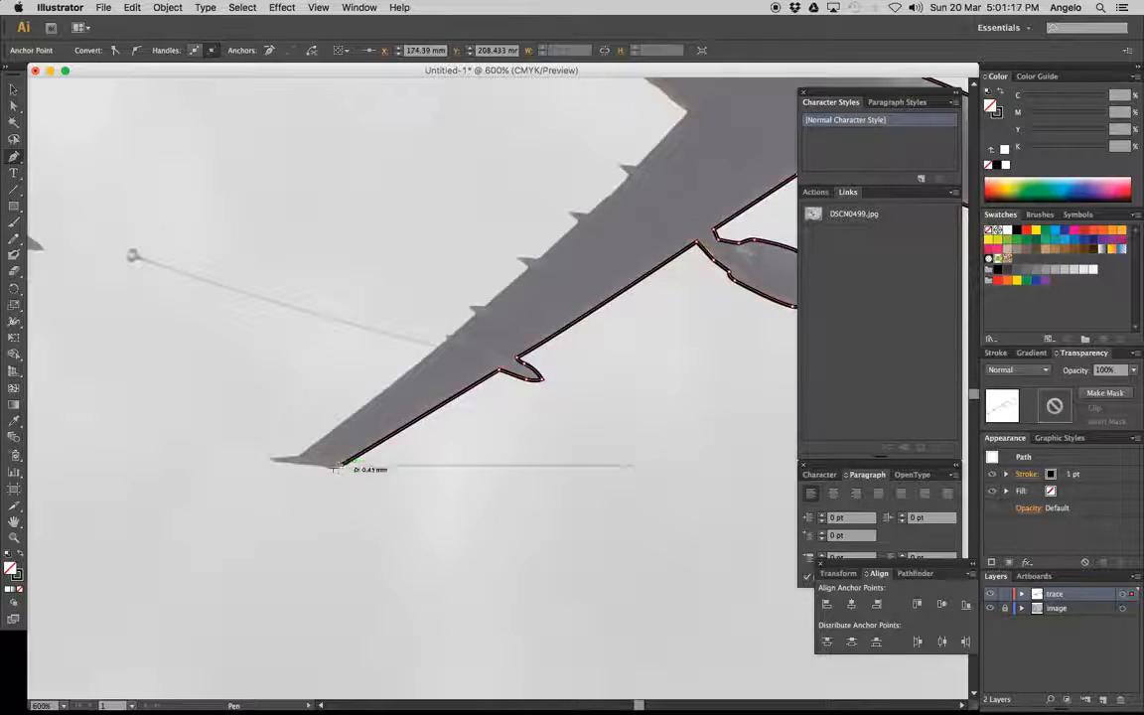
pyautogui.click(319, 466)
pyautogui.moveTo(318, 467); pyautogui.dragTo(275, 460)
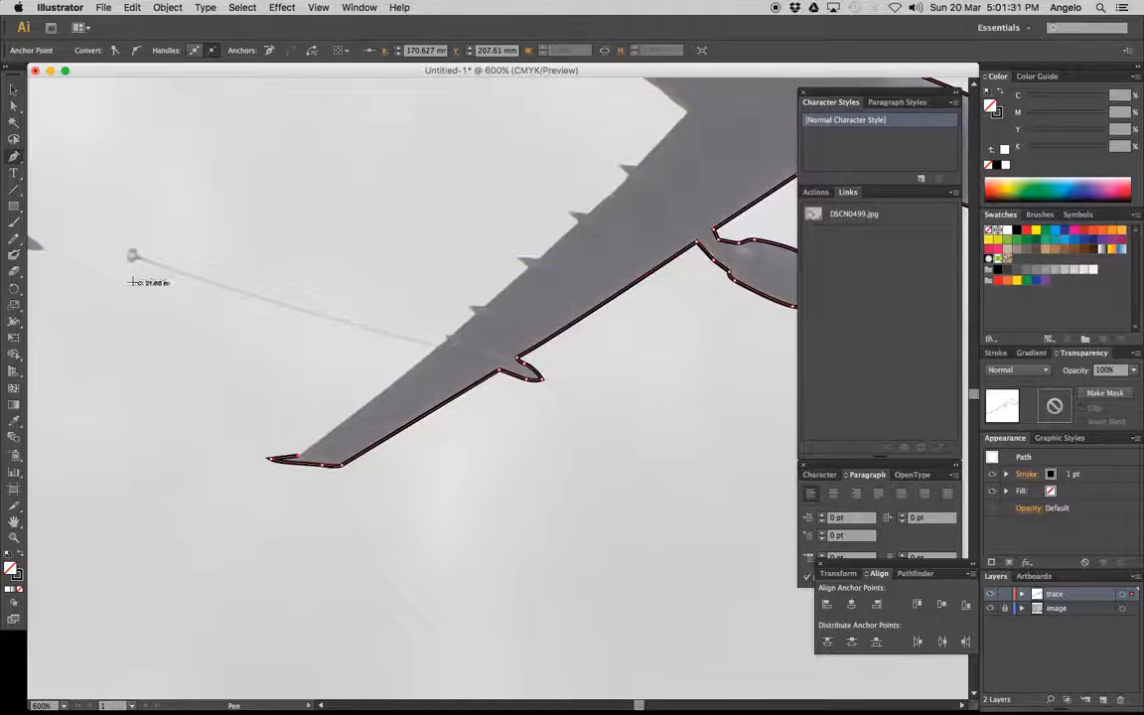
# Trace the lower wing's trailing edge from the wingtip inward, following the first three small projecting fairings
pyautogui.click(447, 340)
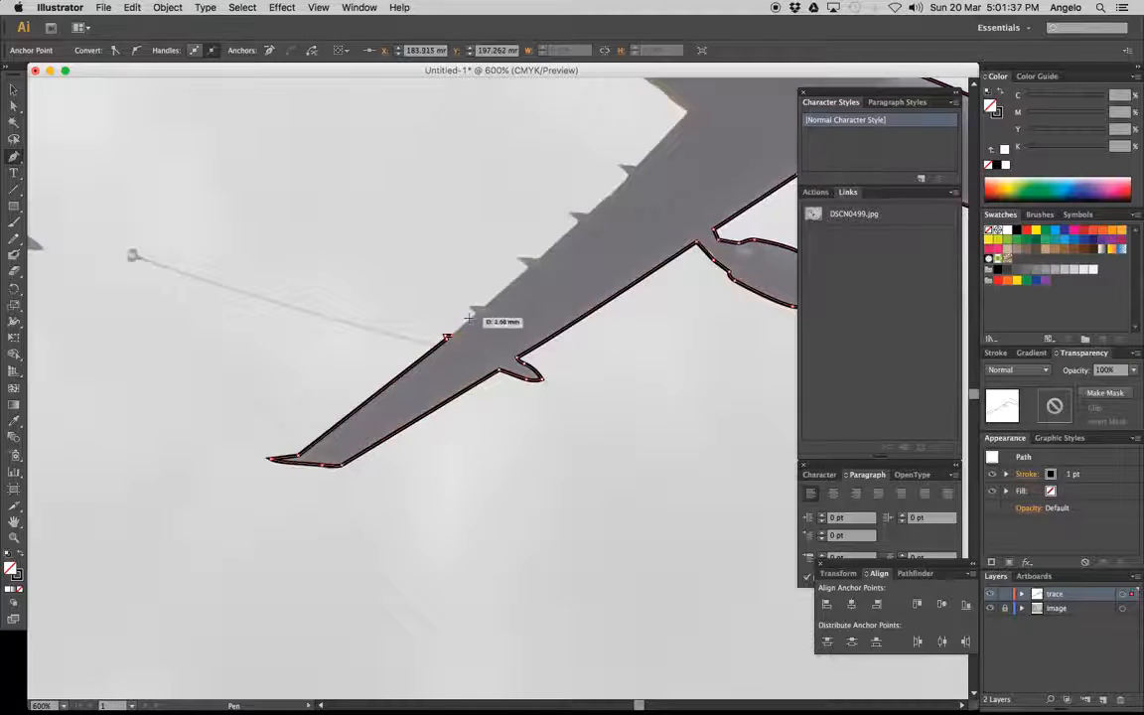
pyautogui.click(469, 317)
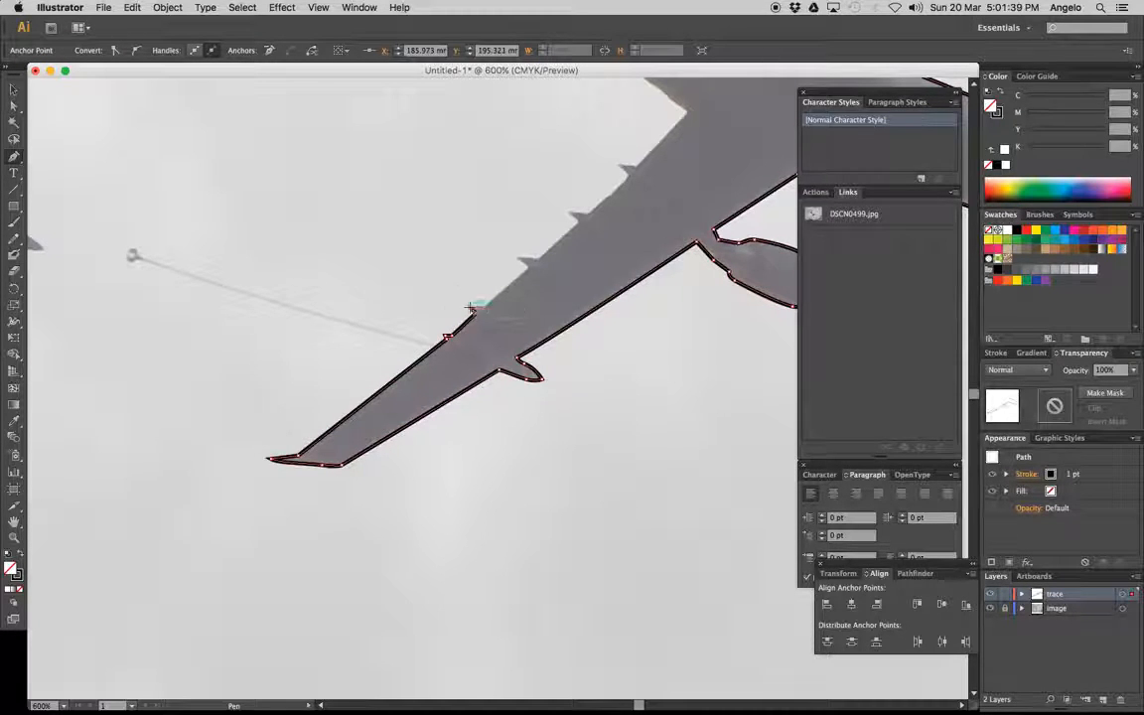
pyautogui.click(474, 309)
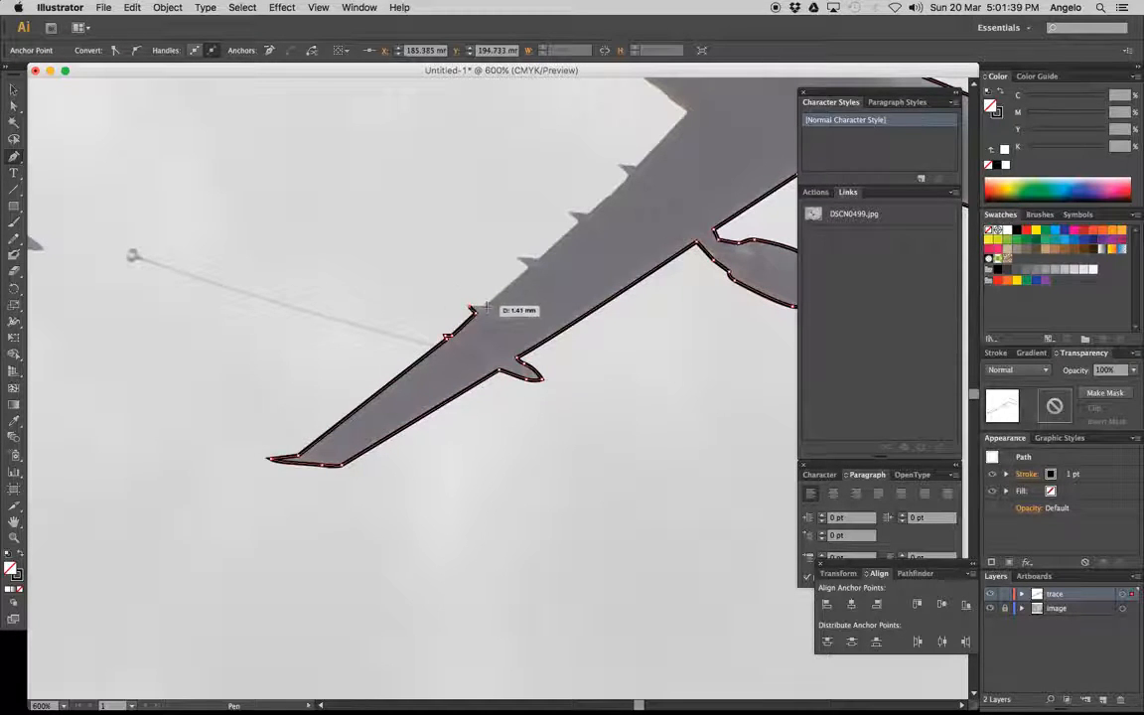
pyautogui.click(521, 259)
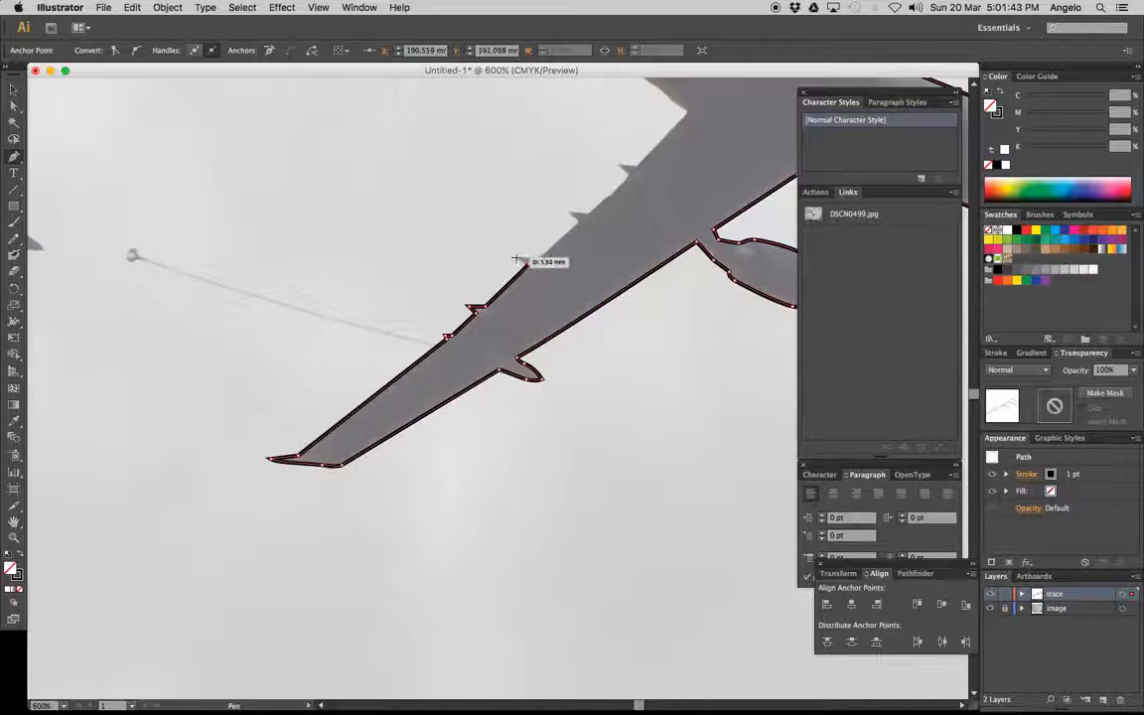
pyautogui.click(511, 257)
pyautogui.click(538, 259)
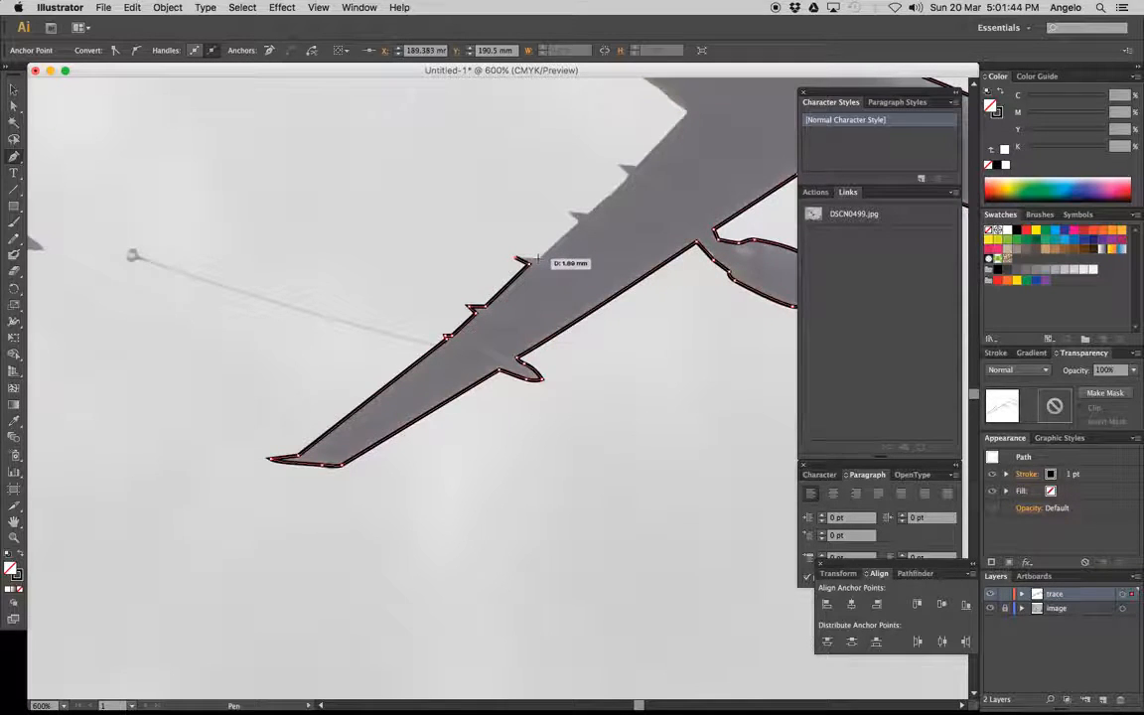
# Trace the last two fairings on the lower wing's trailing edge and continue the path to the wing root at the fuselage
pyautogui.click(575, 223)
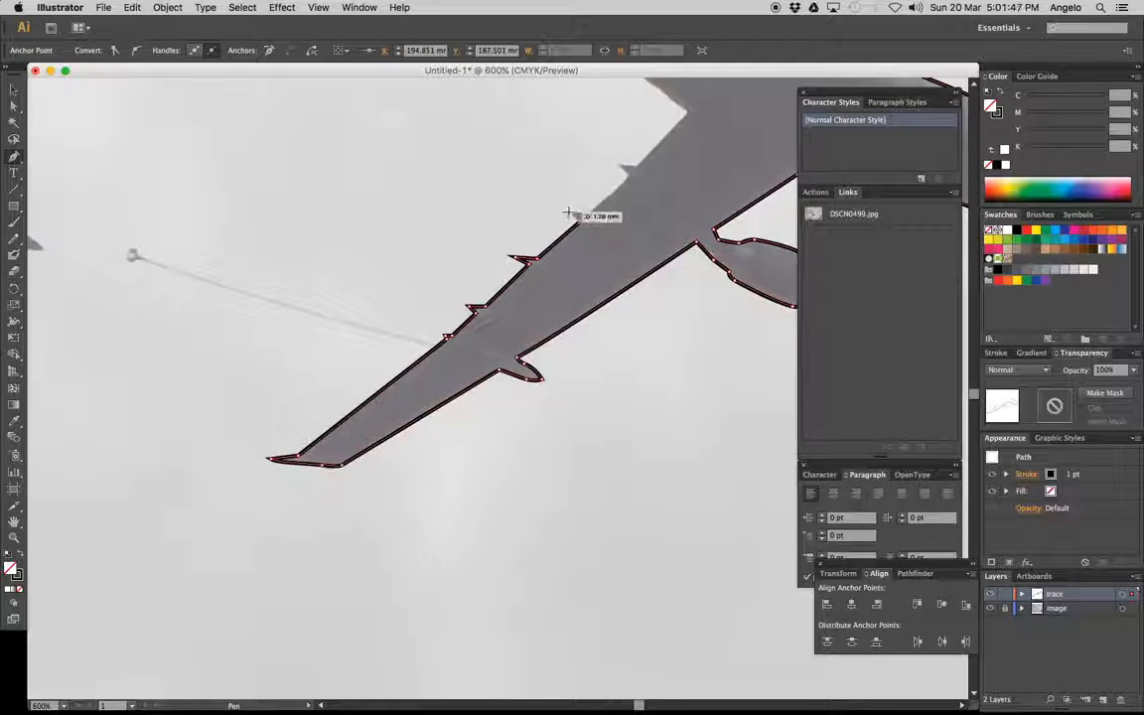
pyautogui.click(569, 211)
pyautogui.click(588, 211)
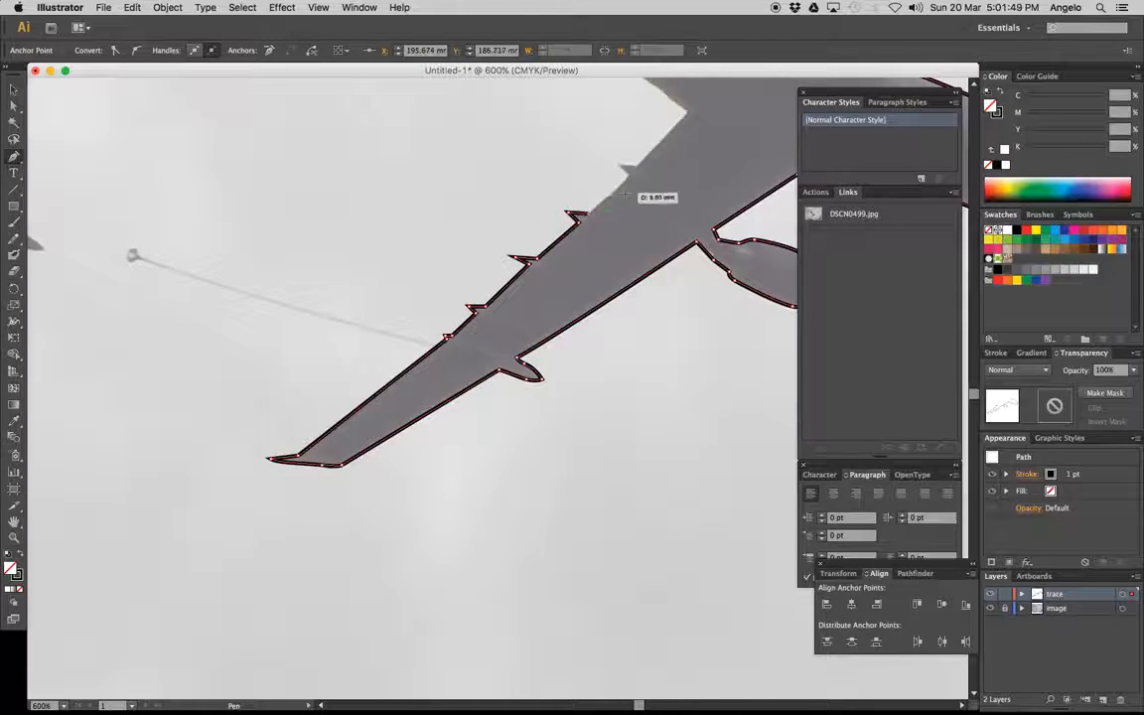
pyautogui.click(630, 176)
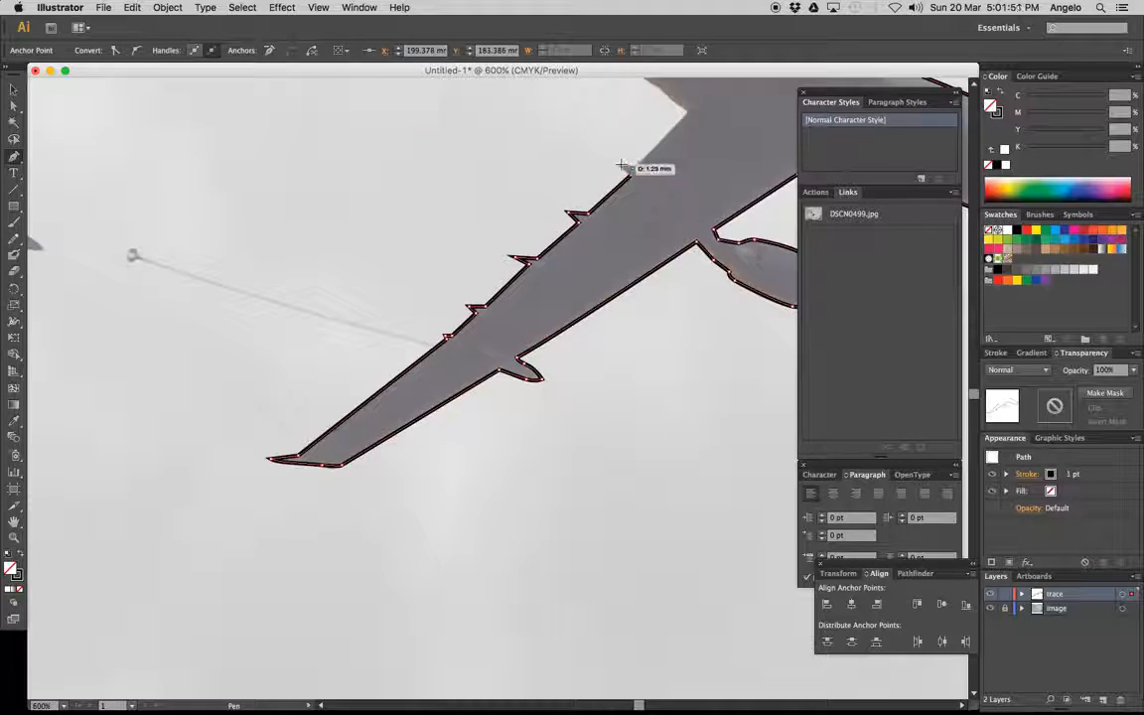
pyautogui.click(622, 165)
pyautogui.click(638, 164)
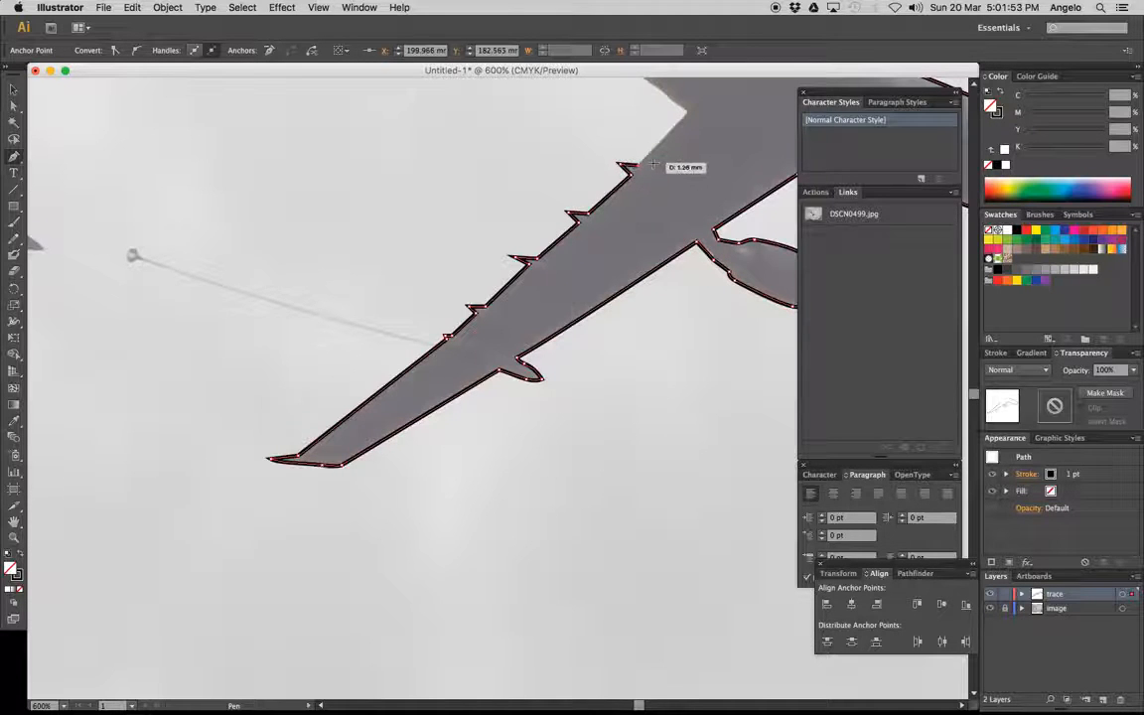
pyautogui.moveTo(685, 139); pyautogui.dragTo(646, 455)
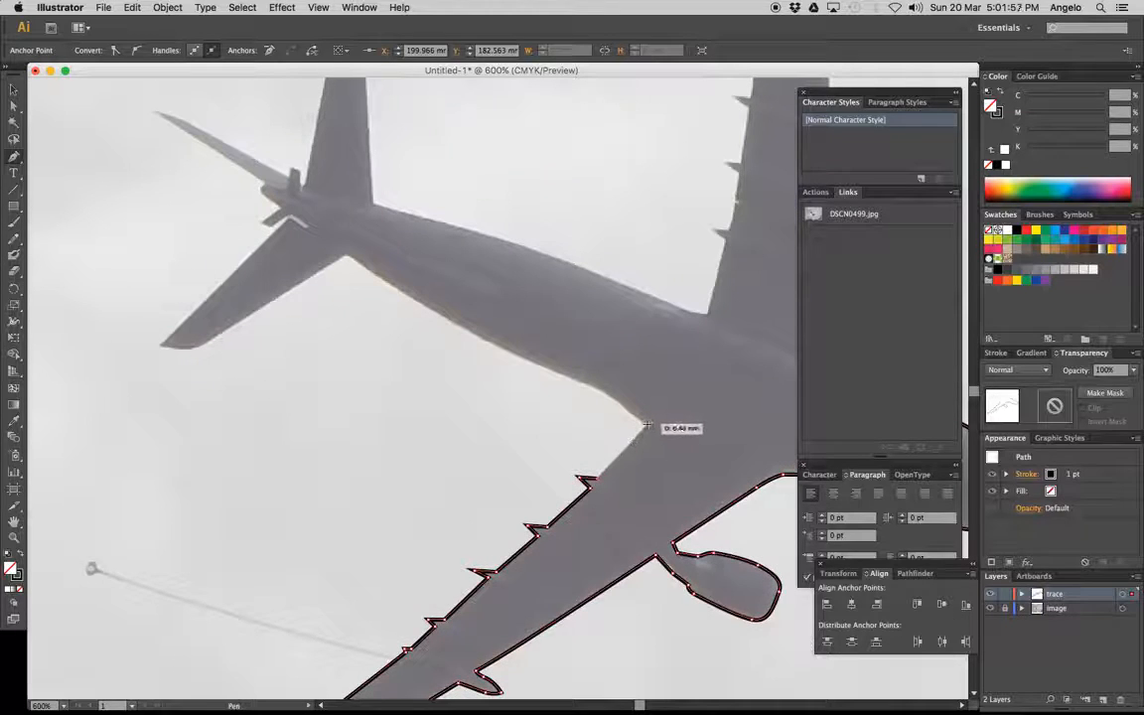
pyautogui.click(646, 424)
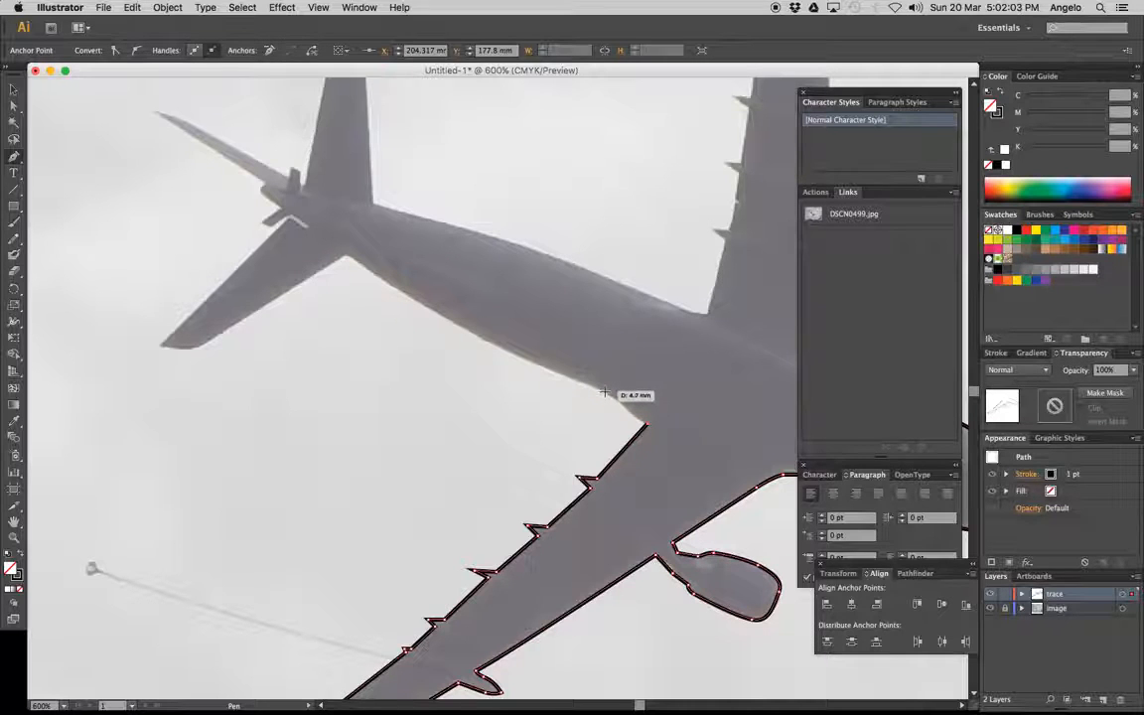
# Trace the rear fuselage's lower edge from the wing root to the lower tailplane's root, ending in a corner point
pyautogui.moveTo(602, 389); pyautogui.dragTo(582, 373)
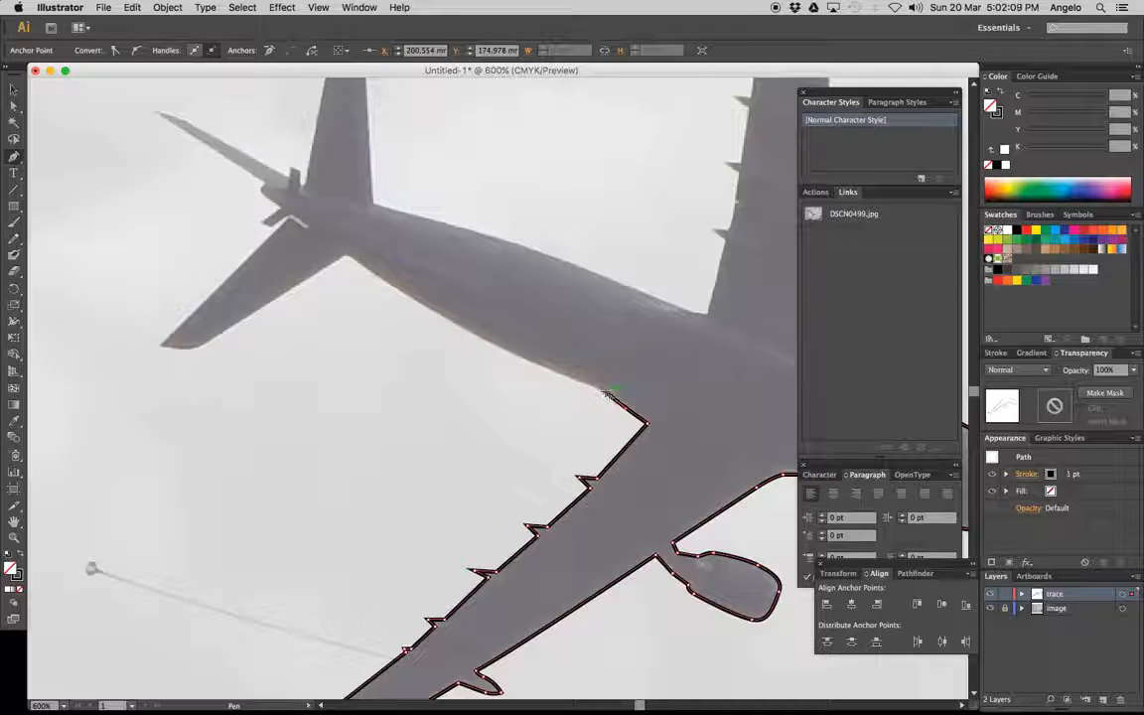
pyautogui.click(606, 393)
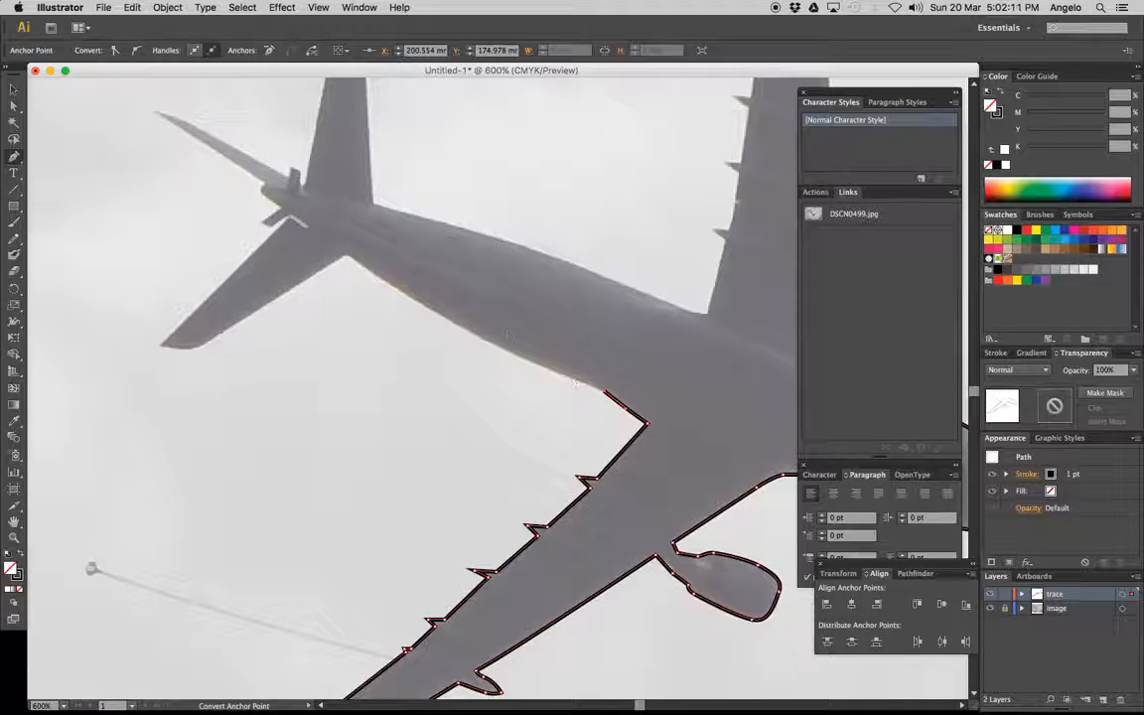
pyautogui.moveTo(345, 254); pyautogui.dragTo(255, 183)
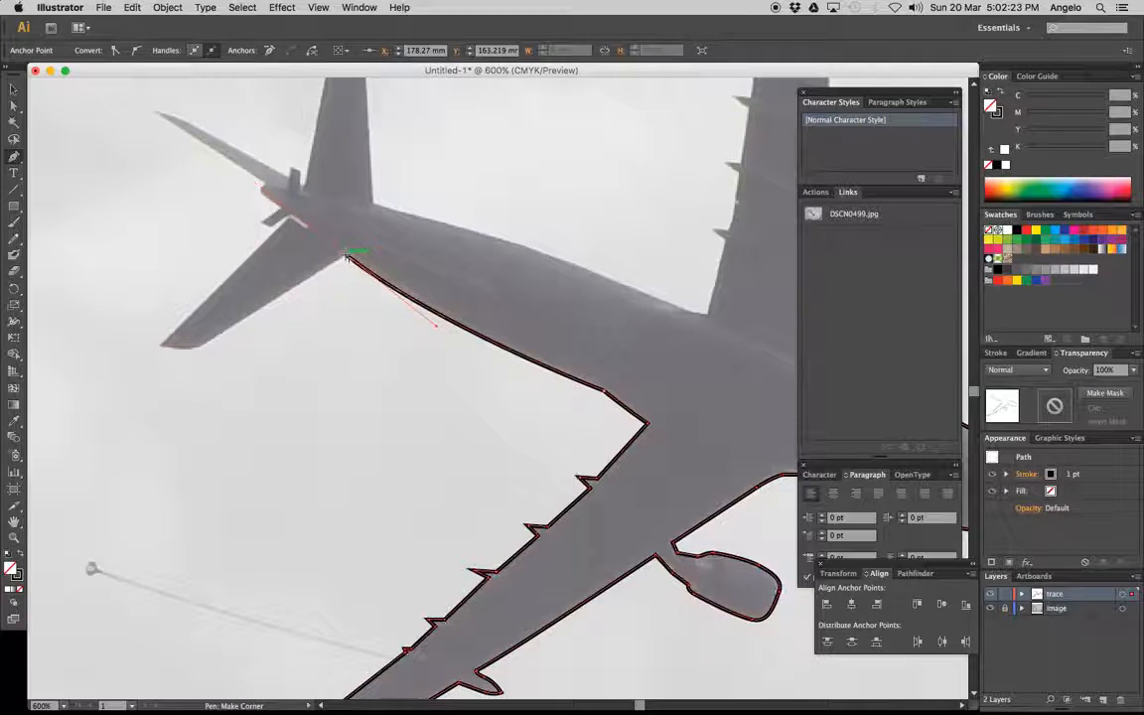
pyautogui.click(346, 256)
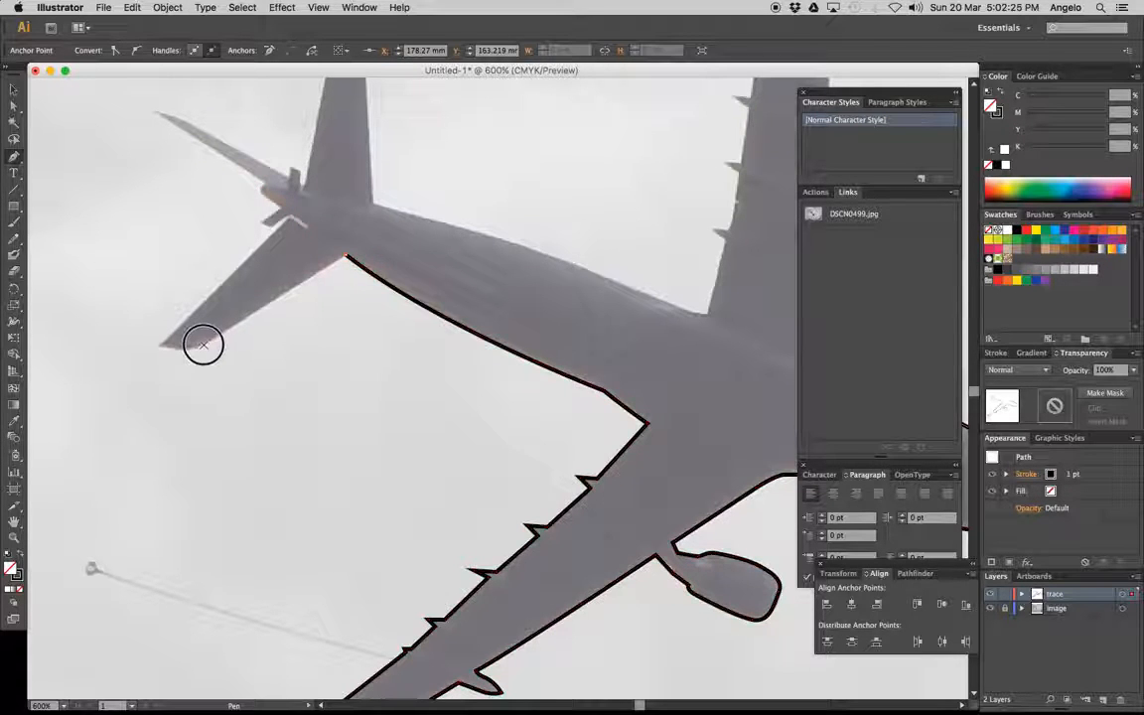
# Trace the lower tailplane around its curved tip and back along its rear edge to the tail cone
pyautogui.click(165, 346)
pyautogui.moveTo(161, 345); pyautogui.dragTo(132, 341)
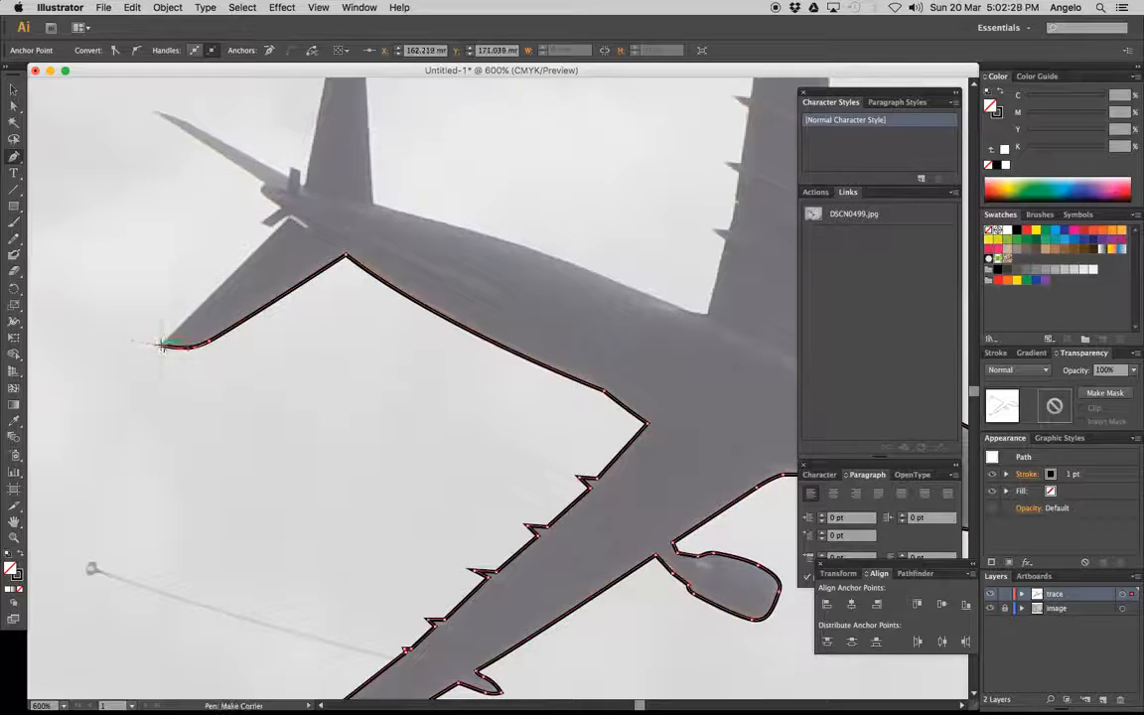
pyautogui.click(290, 216)
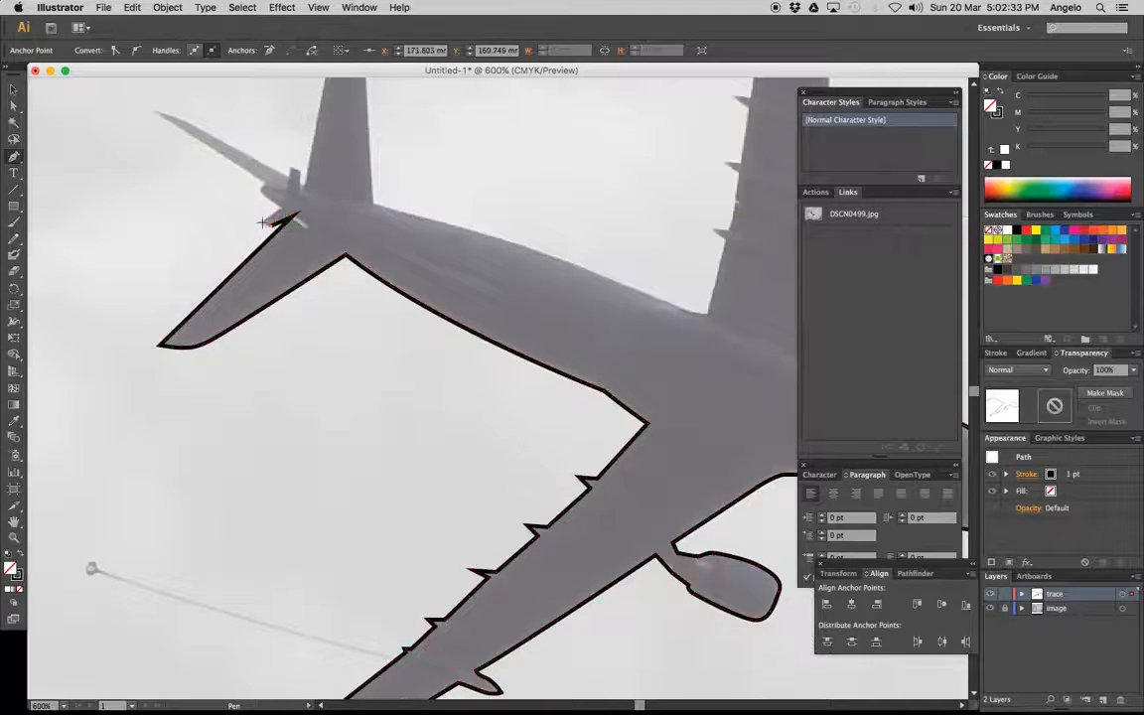
# Trace the tail end's small projections and the long, thin vertical fin up to the upper tailplane's root
pyautogui.click(266, 222)
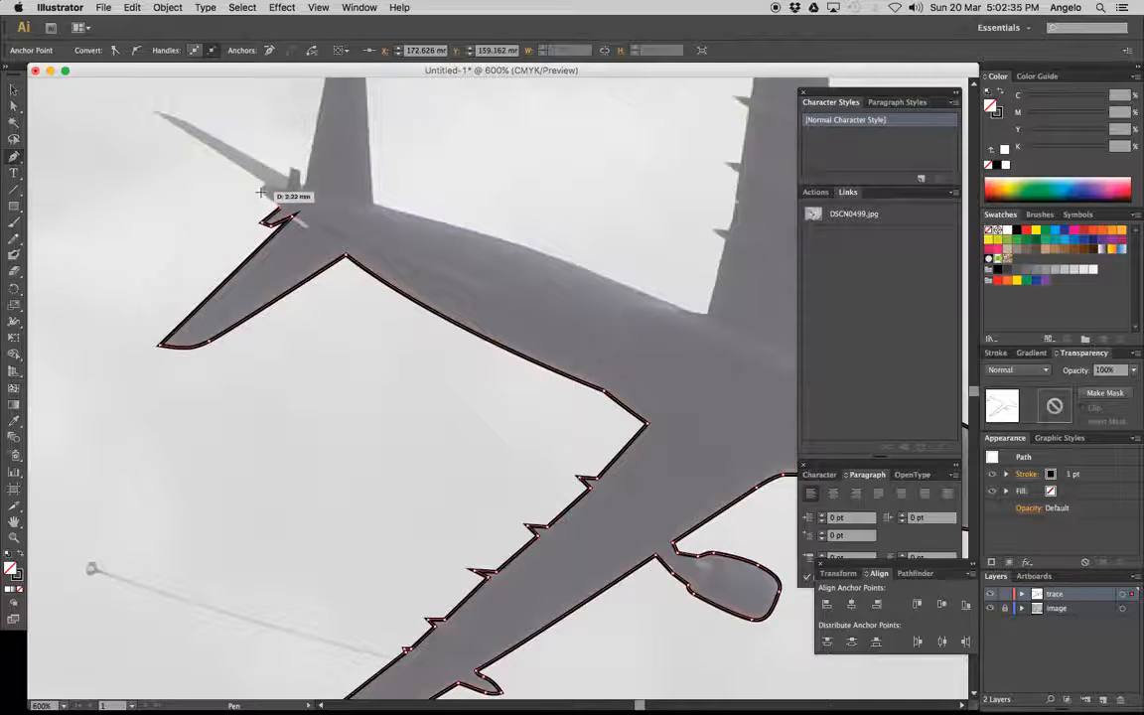
pyautogui.click(264, 188)
pyautogui.click(260, 179)
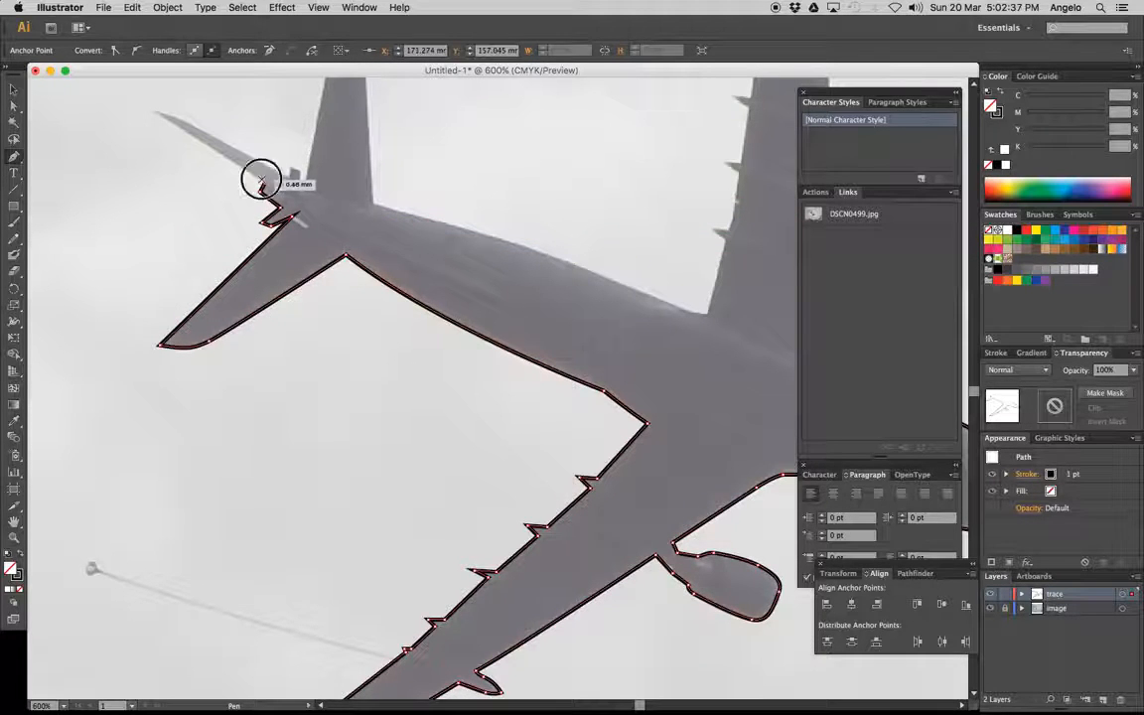
pyautogui.click(150, 110)
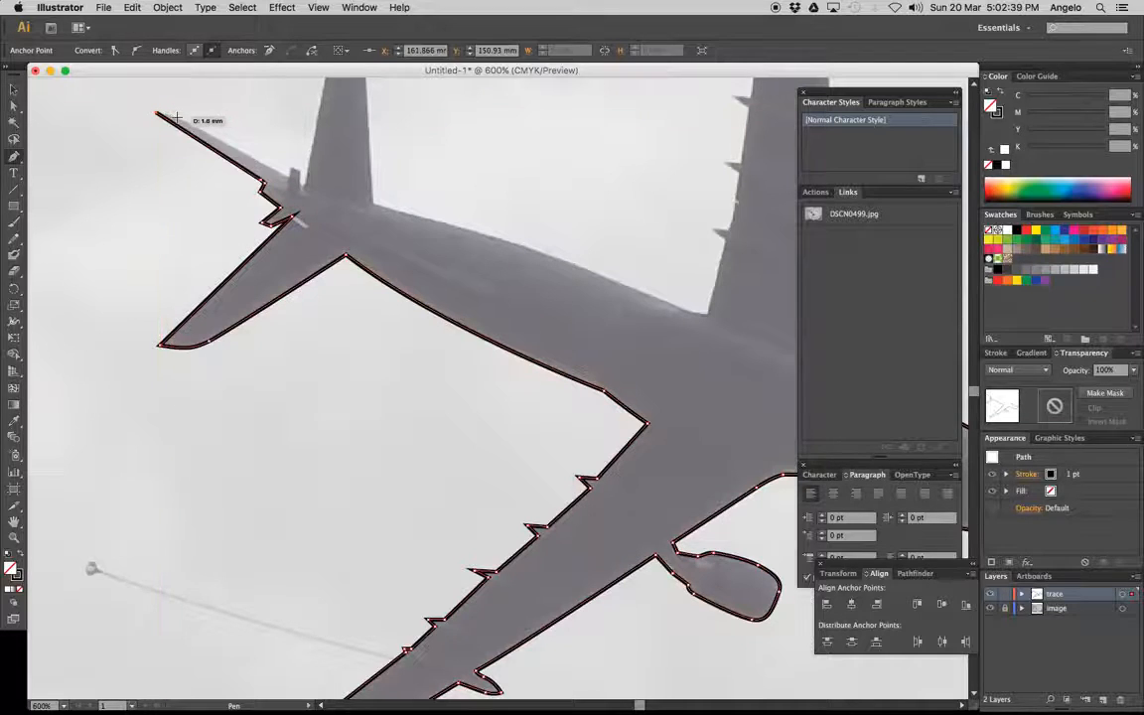
pyautogui.click(289, 172)
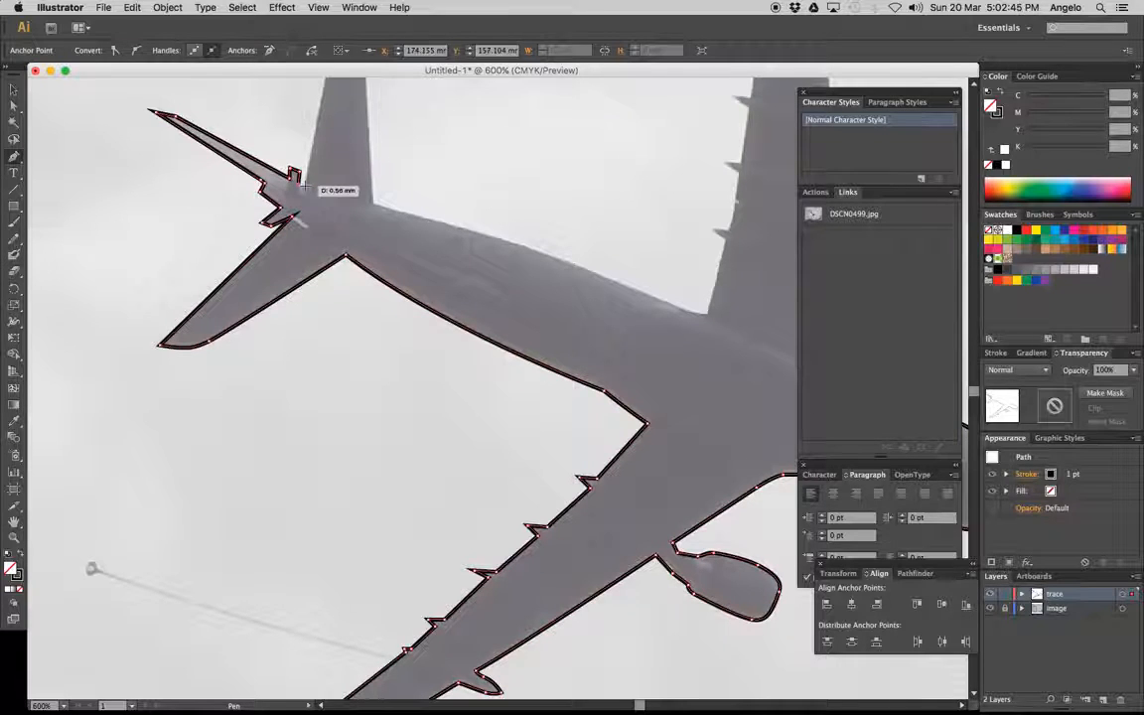
pyautogui.click(302, 186)
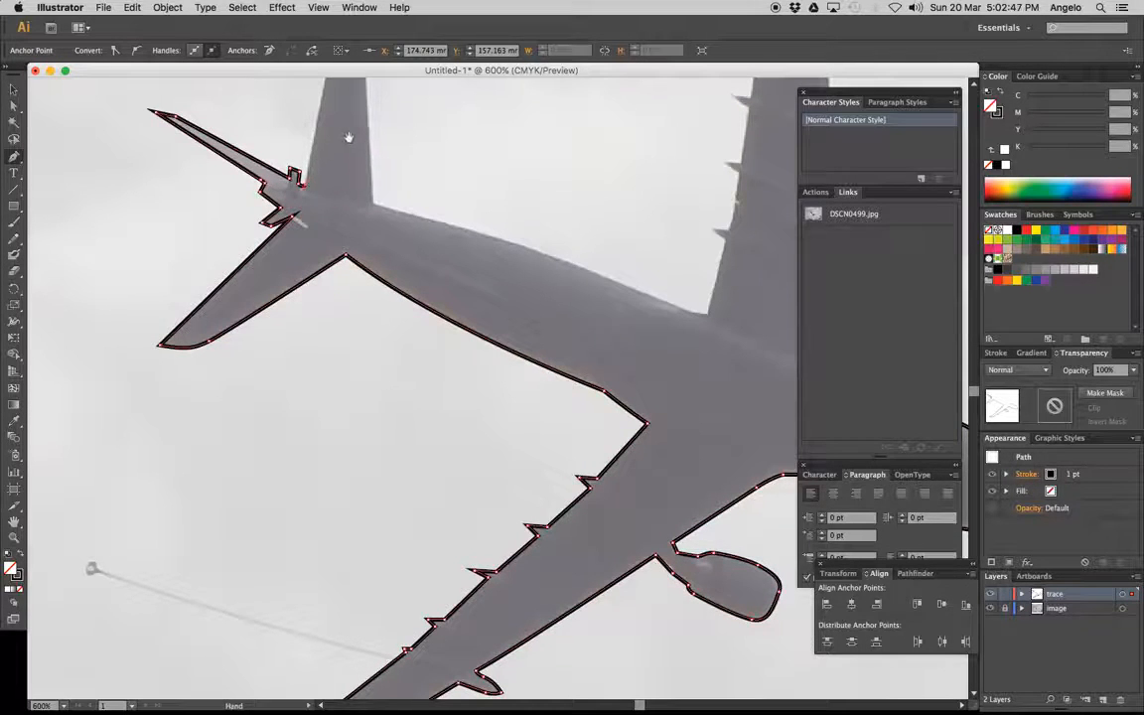
# Trace the upper tailplane with its rounded tip and the fuselage's upper edge forward to the upper wing's trailing edge
pyautogui.moveTo(349, 137); pyautogui.dragTo(296, 356)
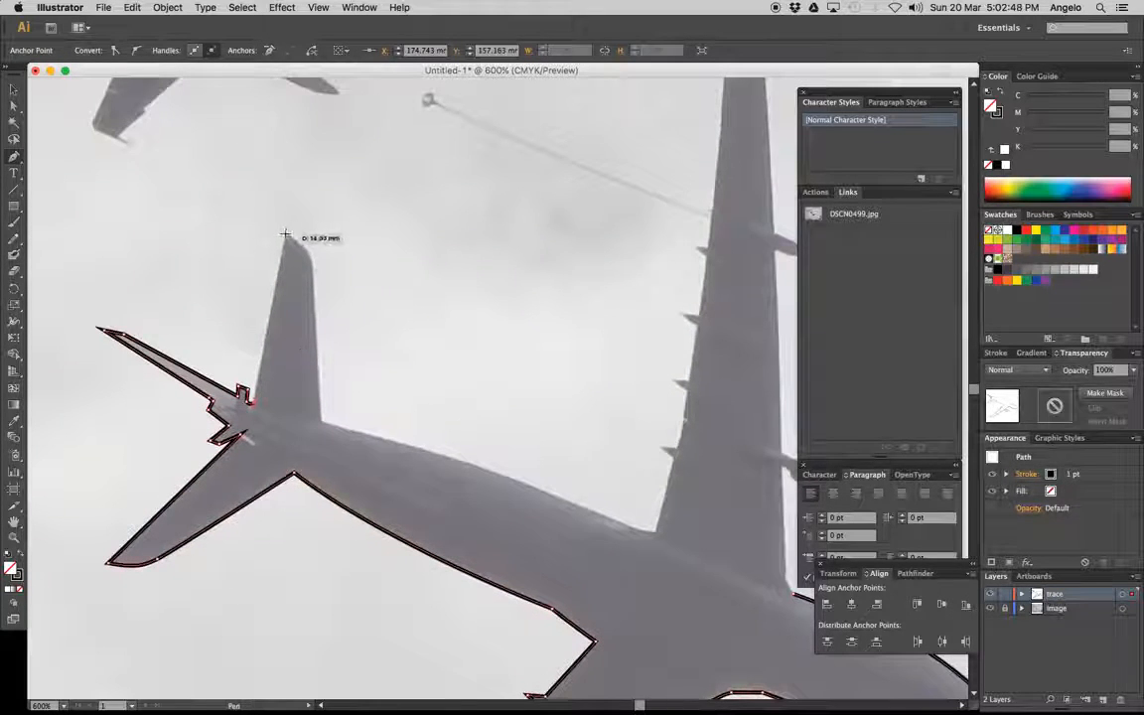
pyautogui.click(285, 238)
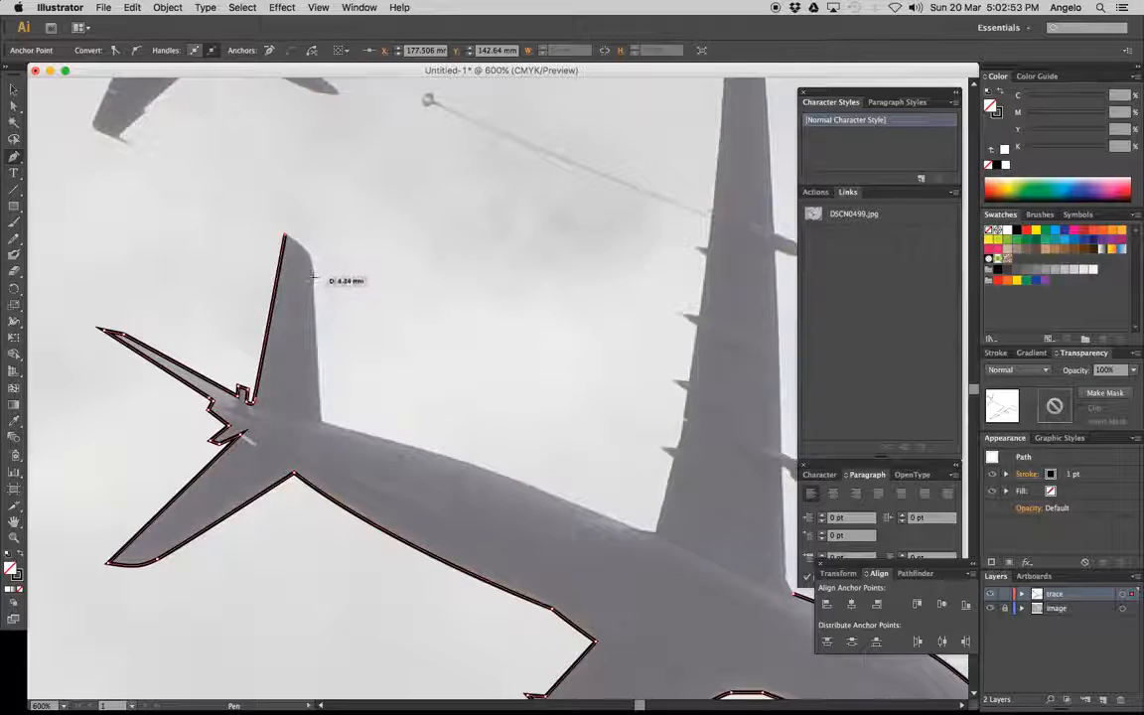
pyautogui.moveTo(313, 280); pyautogui.dragTo(314, 314)
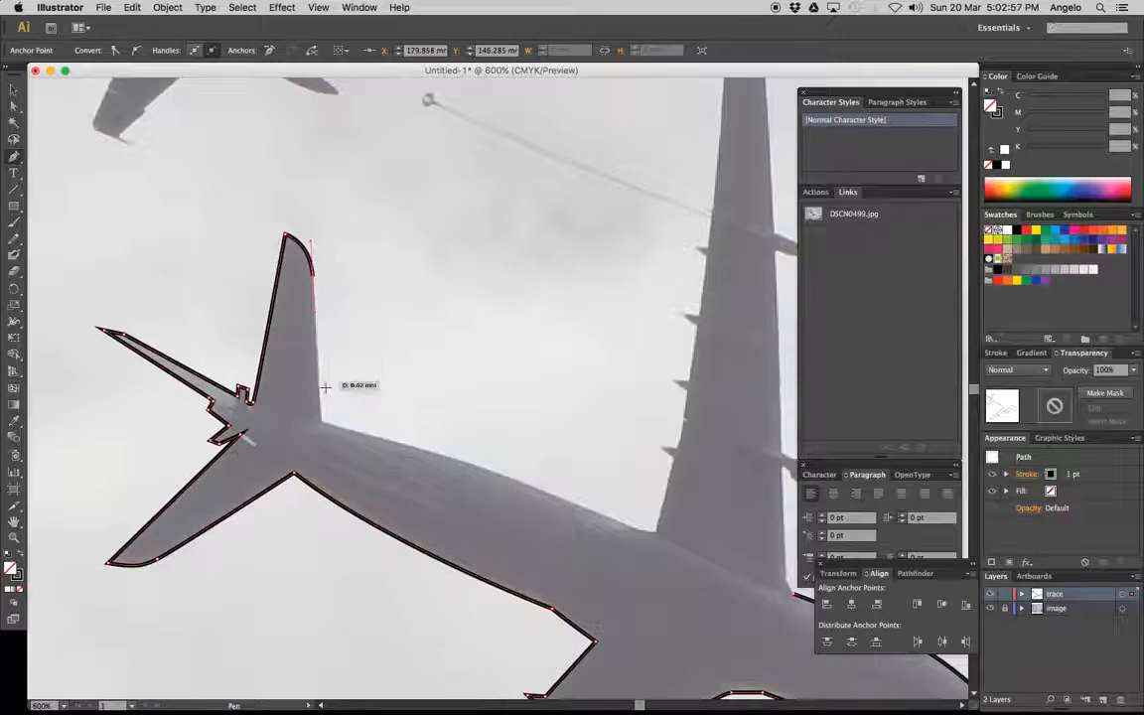
pyautogui.click(320, 423)
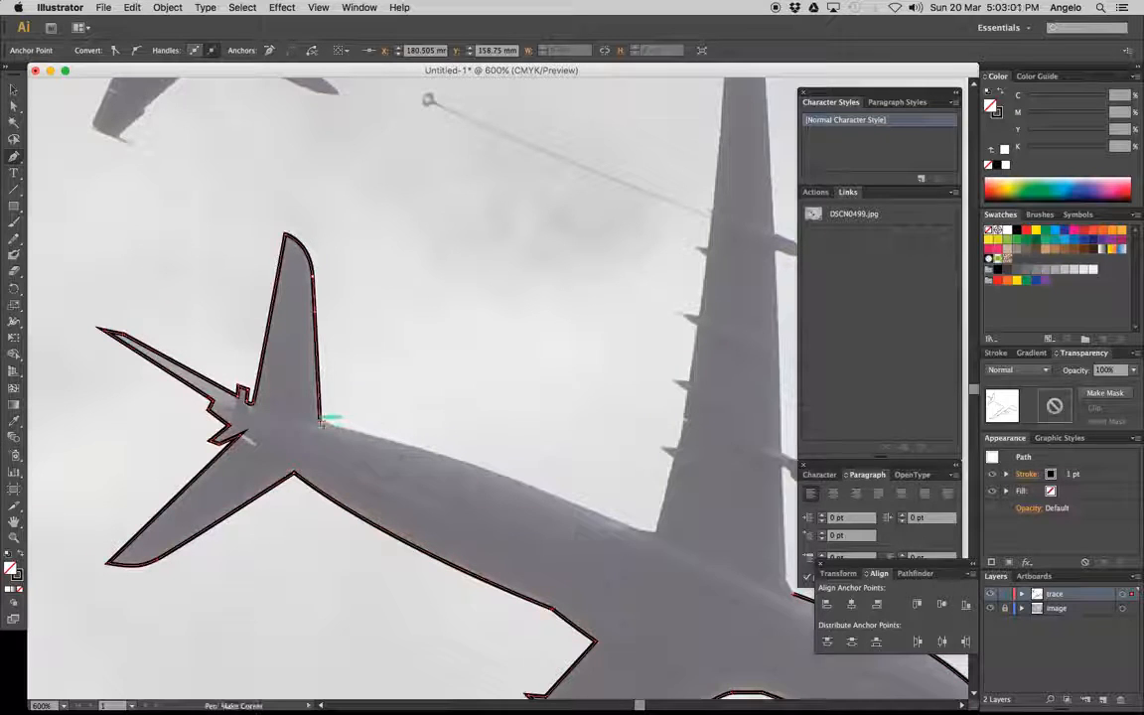
pyautogui.click(320, 423)
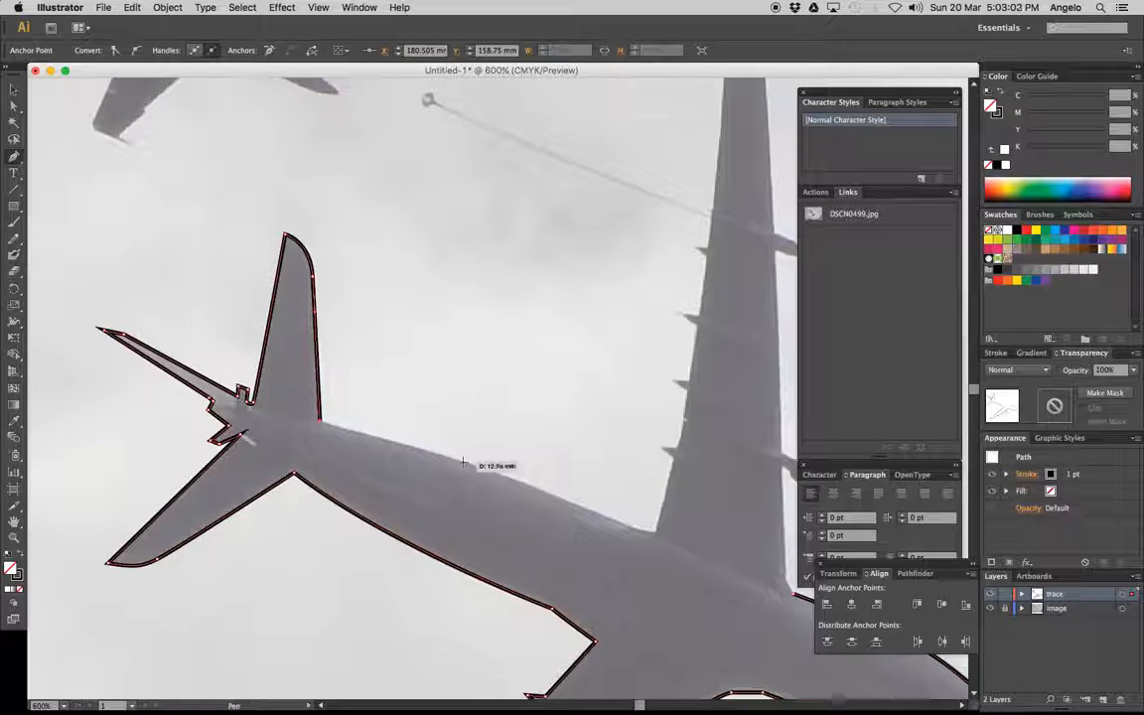
pyautogui.moveTo(461, 462); pyautogui.dragTo(510, 477)
pyautogui.moveTo(622, 524); pyautogui.dragTo(674, 454)
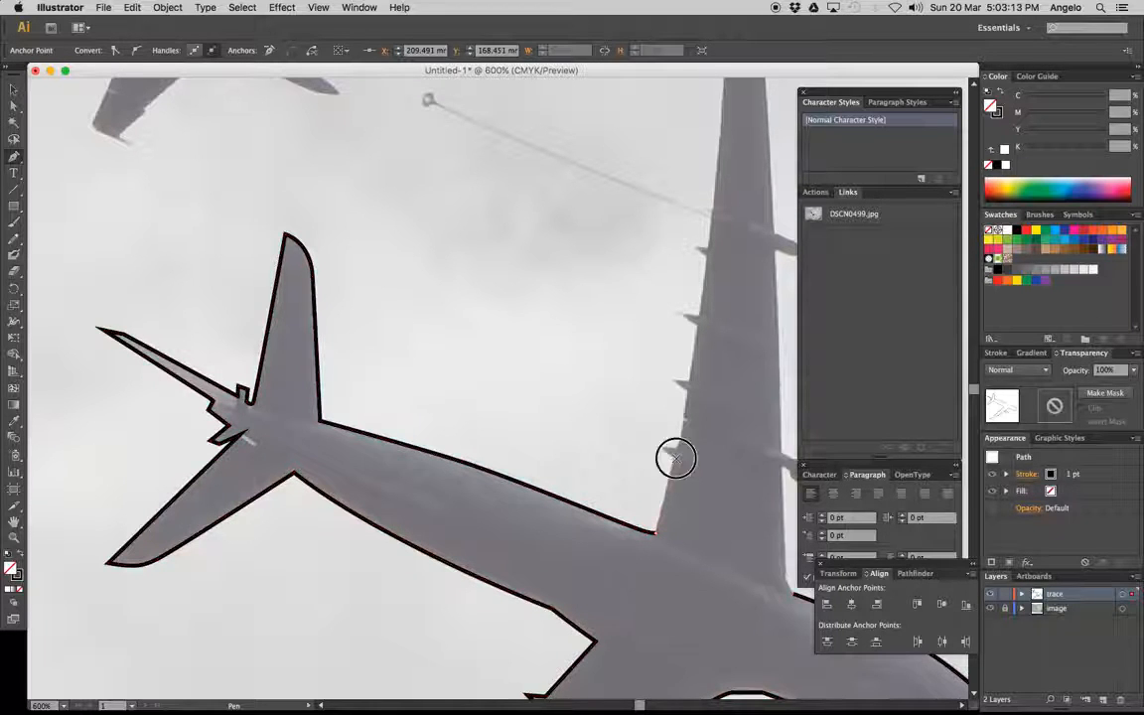
# Trace the upper wing's trailing edge outward, following its four small pointed fairings
pyautogui.click(661, 447)
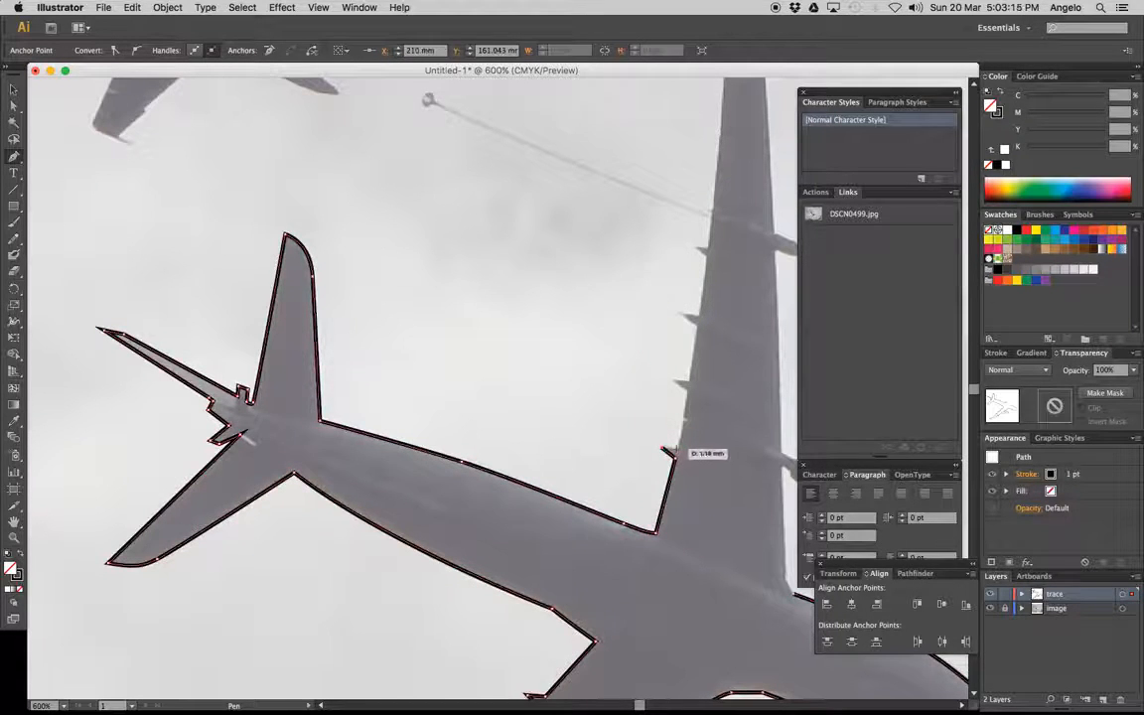
pyautogui.click(688, 390)
pyautogui.click(674, 381)
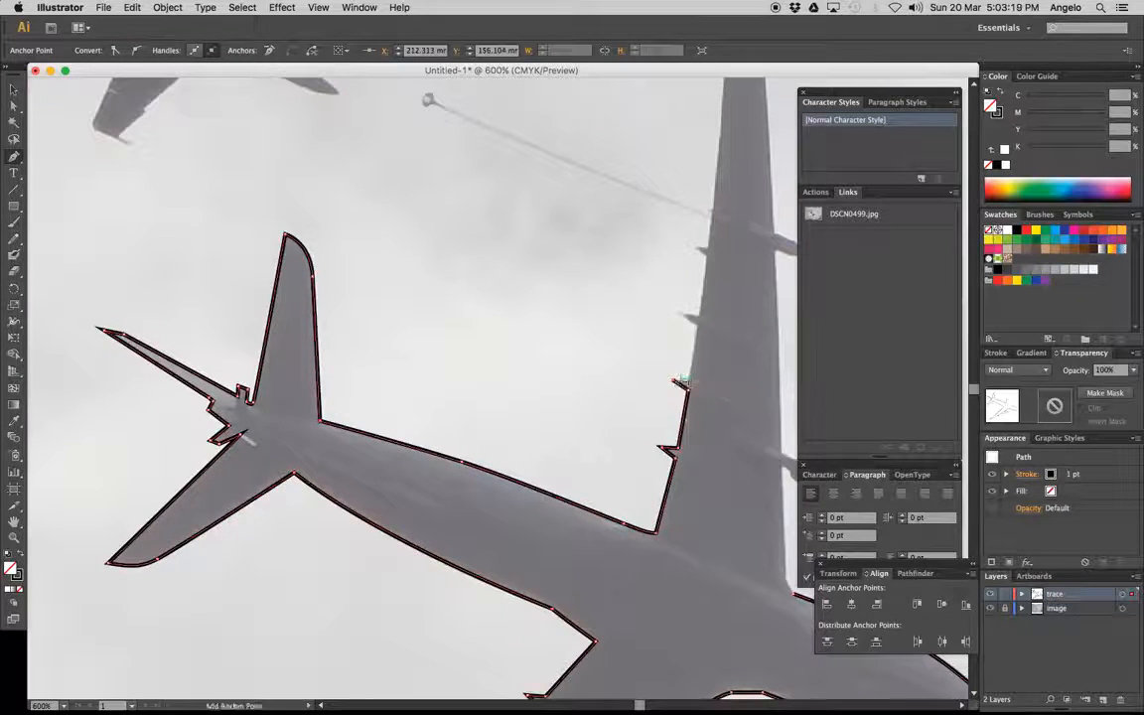
pyautogui.click(698, 321)
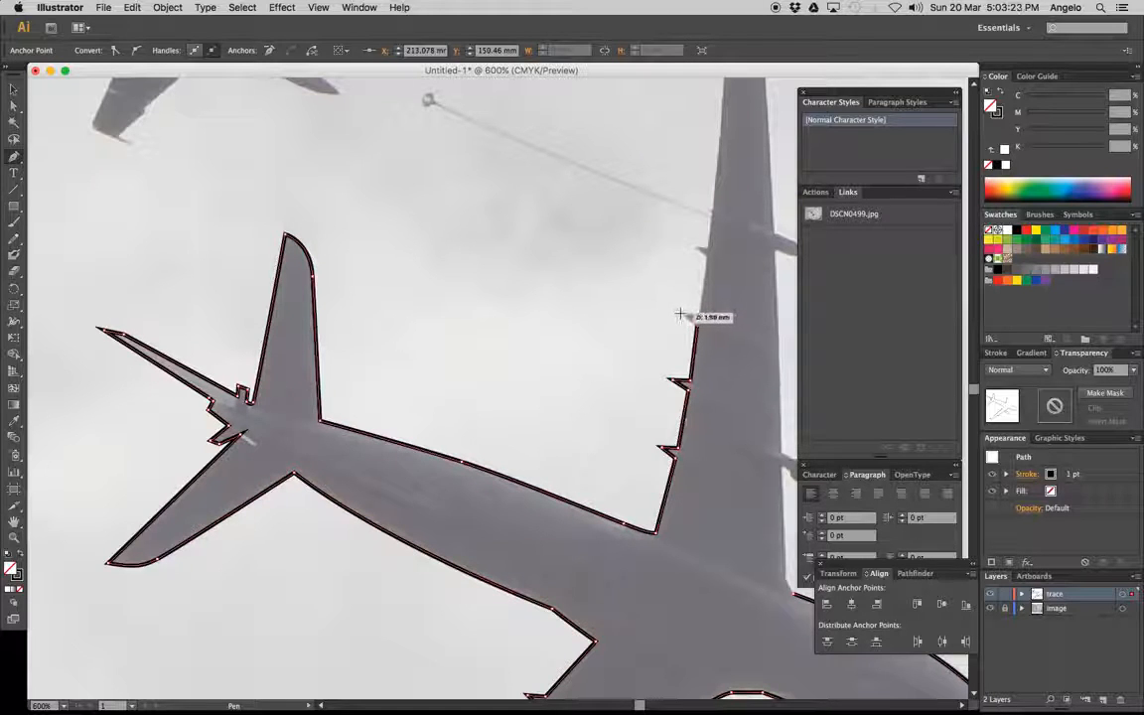
pyautogui.click(682, 313)
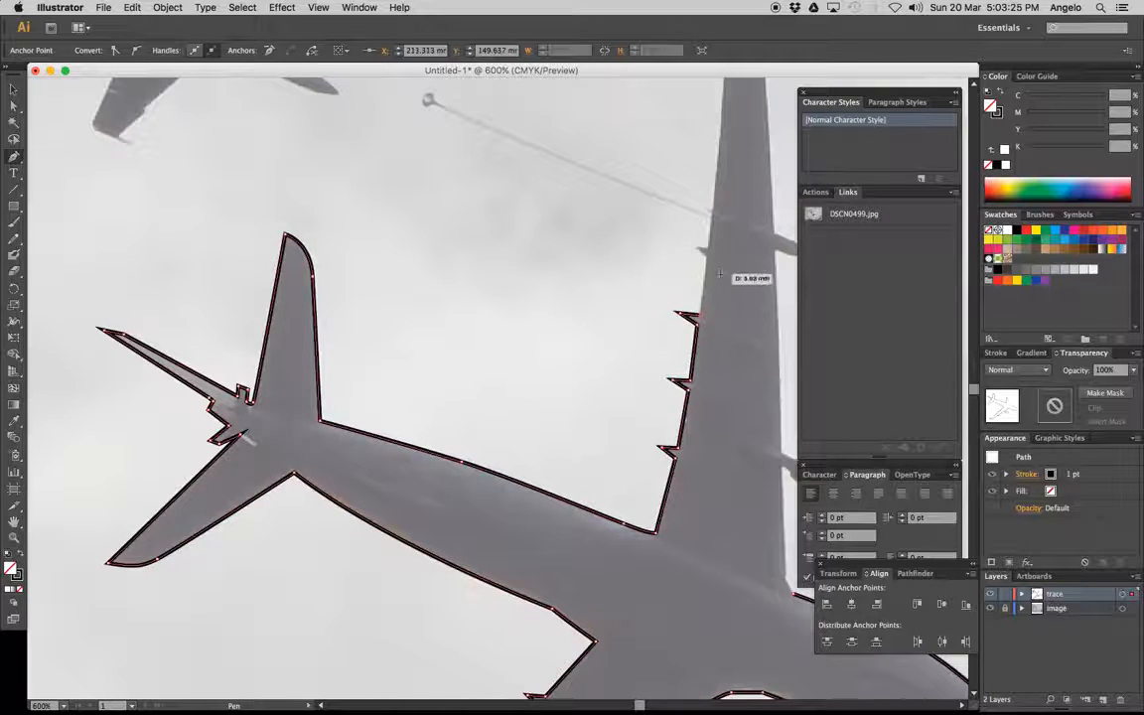
pyautogui.press('space')
pyautogui.moveTo(675, 302); pyautogui.dragTo(530, 429)
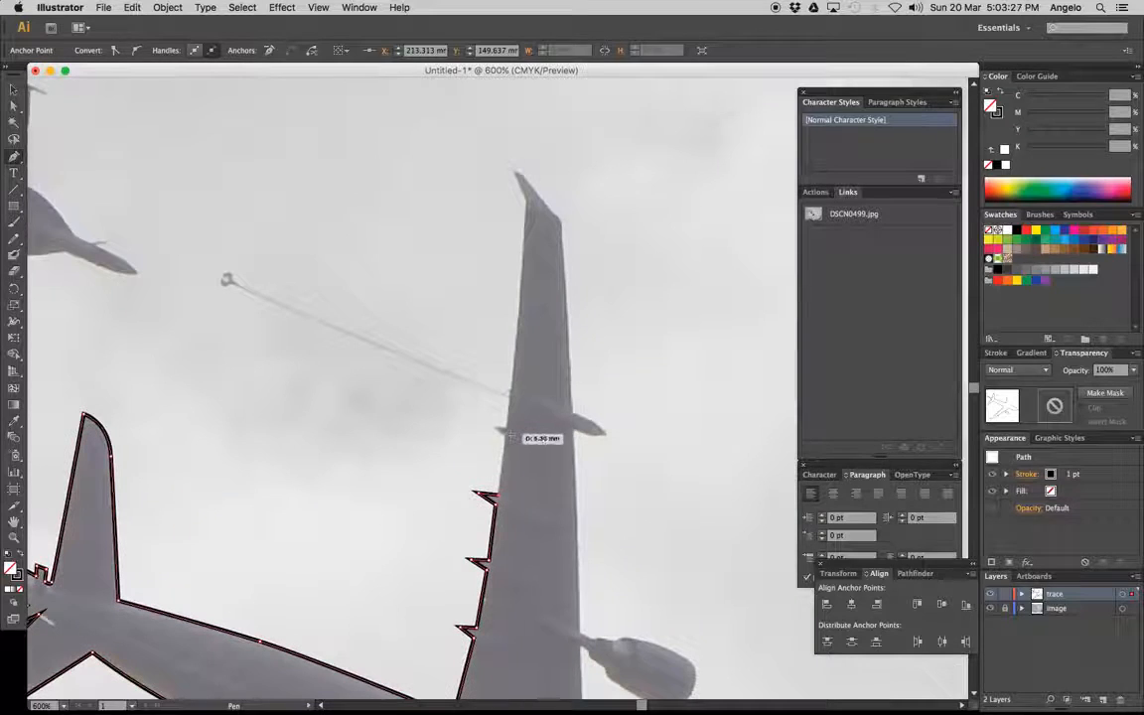
pyautogui.click(506, 435)
pyautogui.click(494, 428)
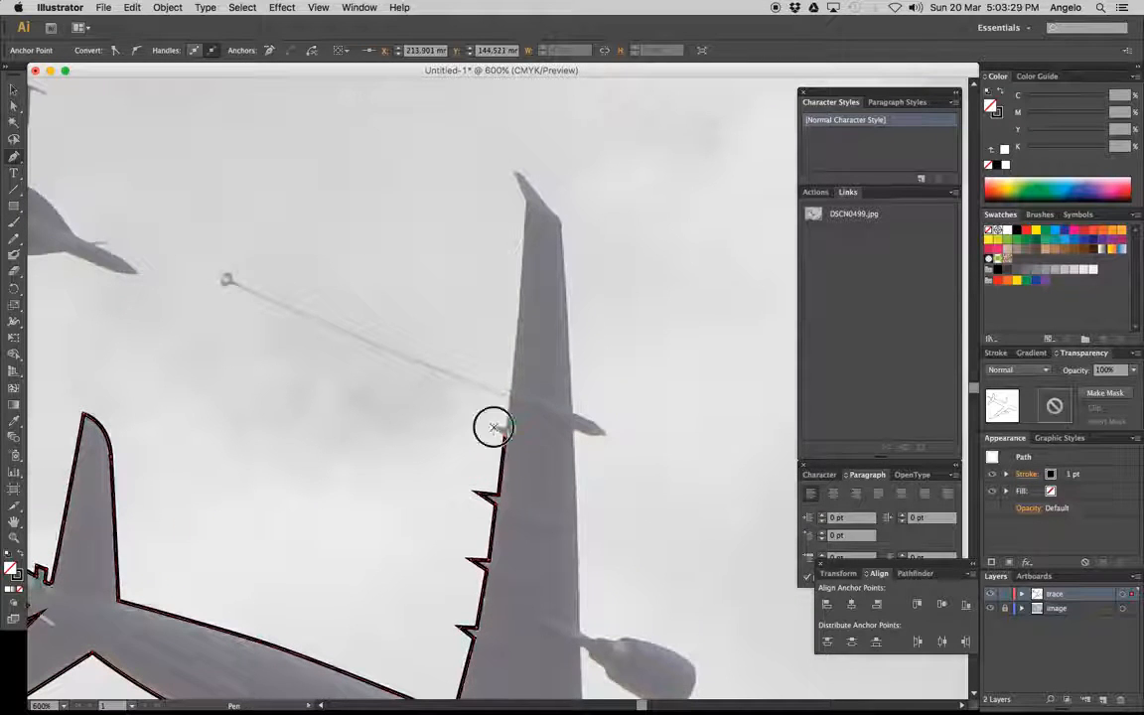
# Trace the outer part of the upper wing's trailing edge and around its pointed wingtip, curving onto the leading edge
pyautogui.click(523, 197)
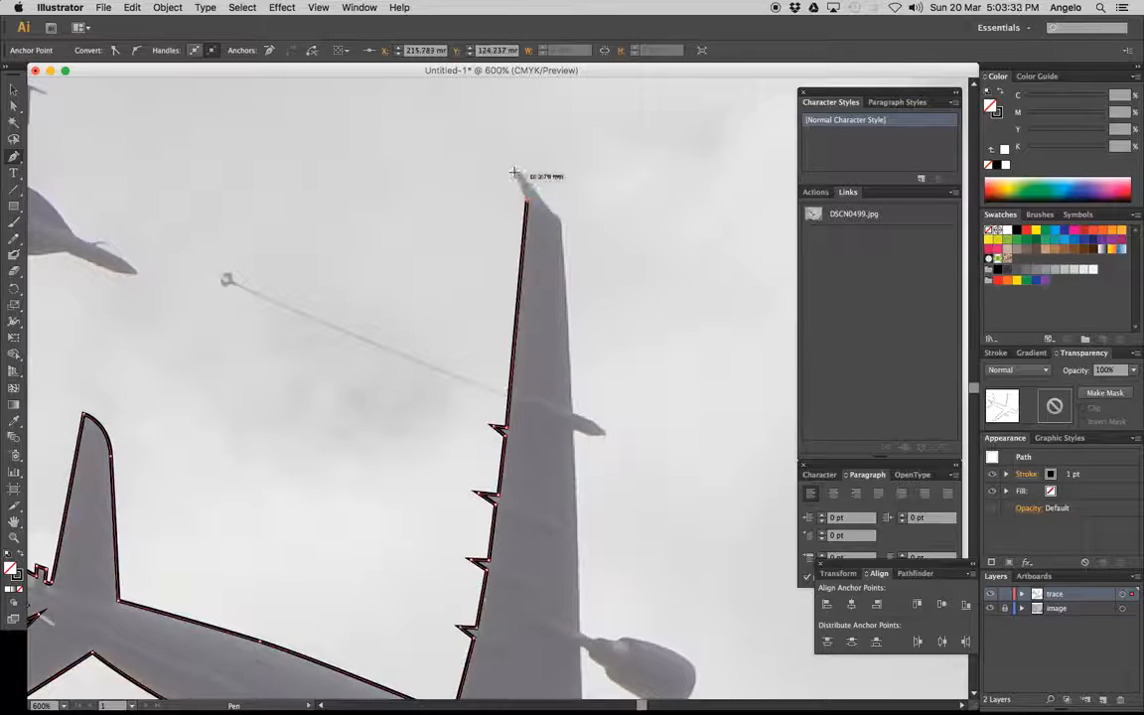
pyautogui.click(515, 172)
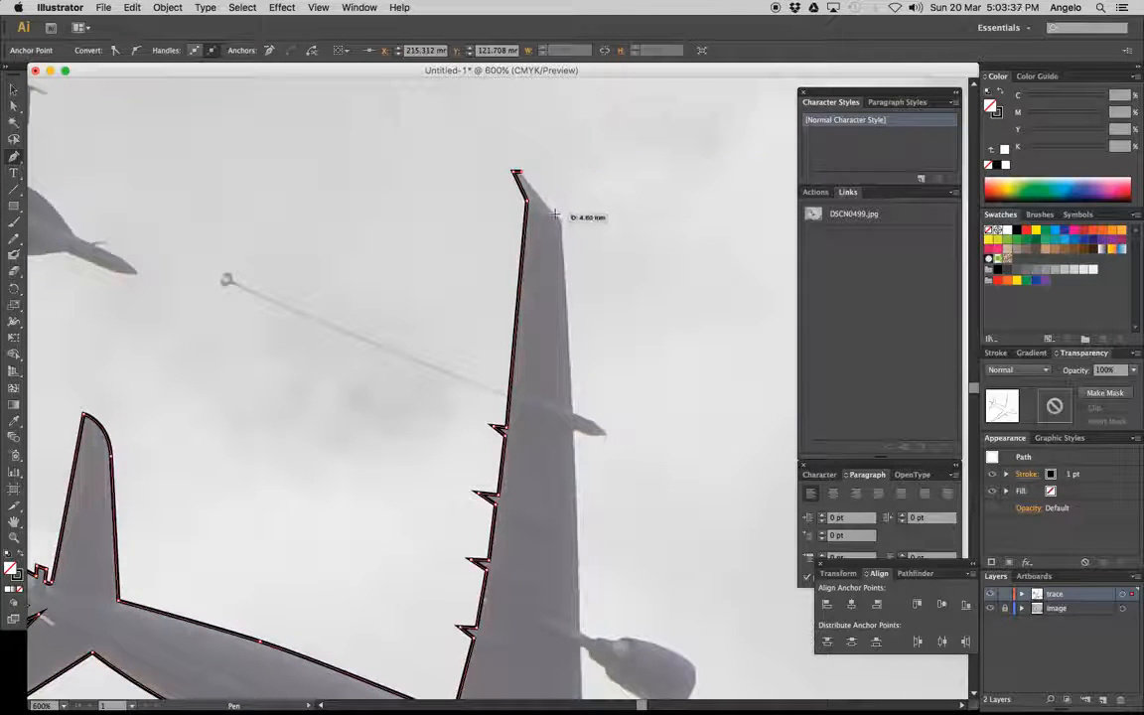
pyautogui.click(555, 213)
pyautogui.click(562, 245)
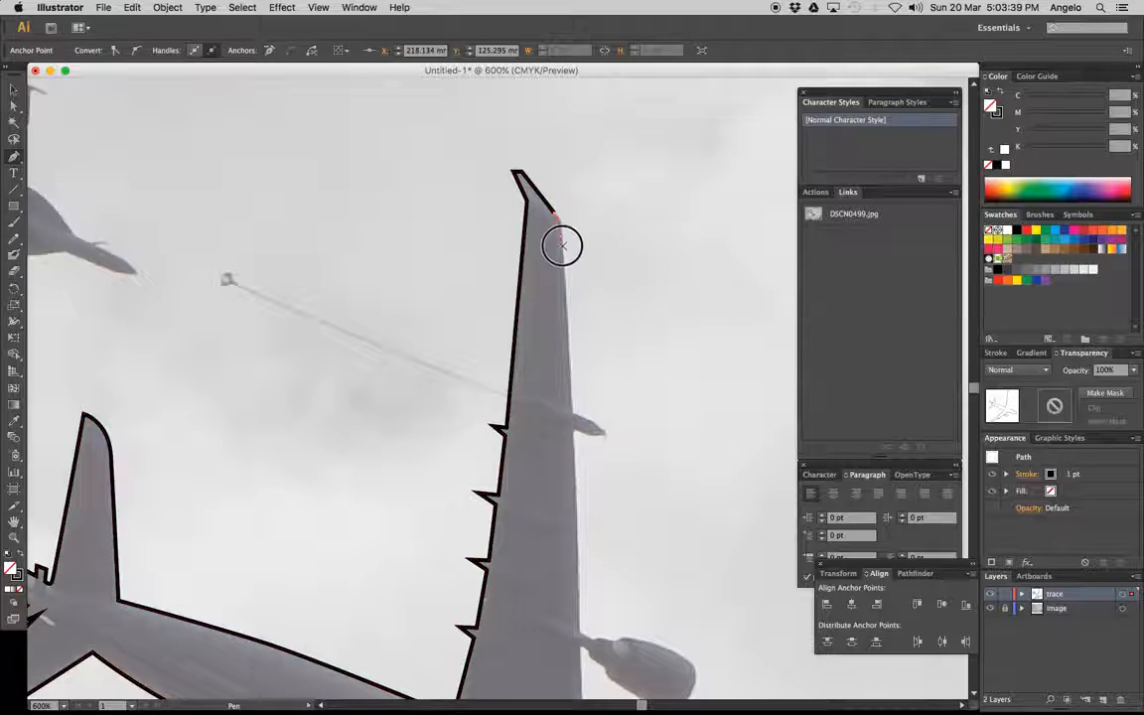
pyautogui.moveTo(562, 246); pyautogui.dragTo(563, 260)
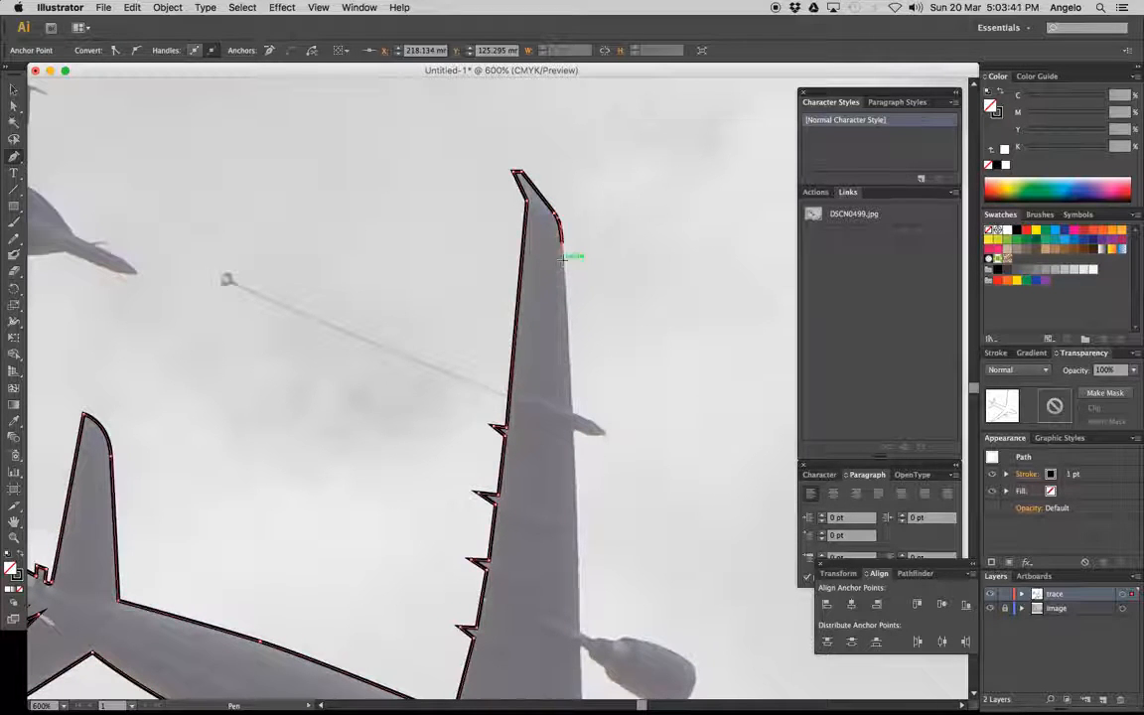
# Trace the upper wing's outer leading edge inward and around the small pointed pod projecting from it
pyautogui.click(572, 411)
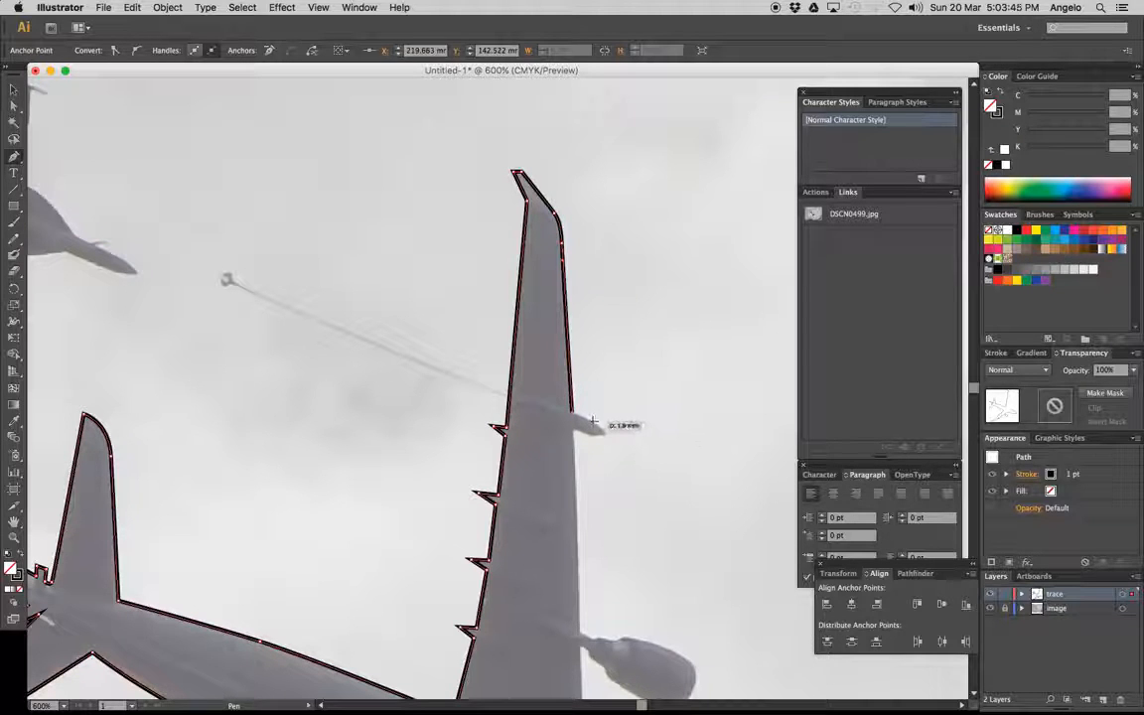
pyautogui.click(593, 422)
pyautogui.click(603, 433)
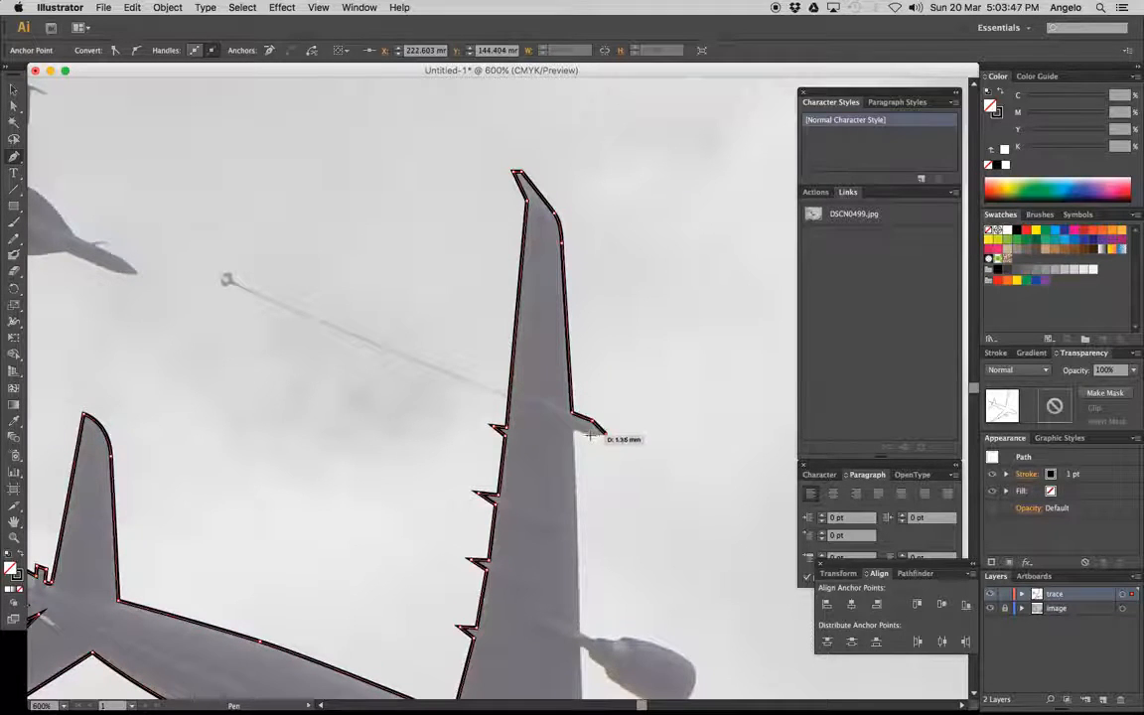
pyautogui.click(576, 430)
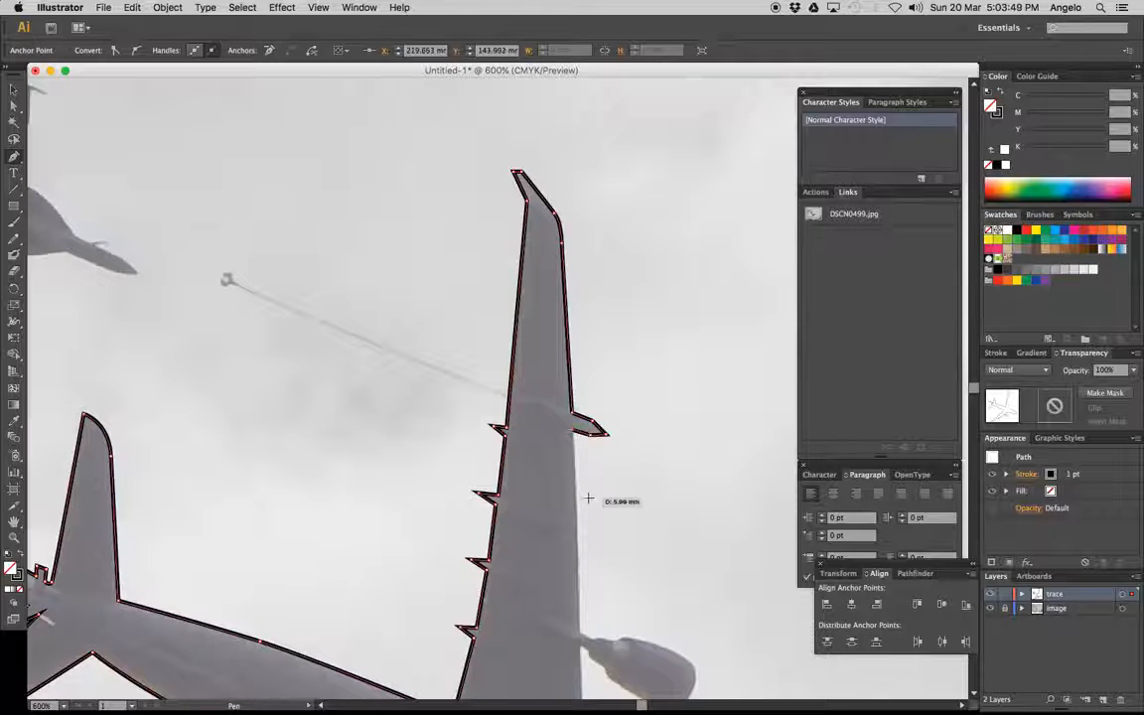
# Trace the rest of the upper wing's leading edge, including its engine, and close the outline at the fuselage
pyautogui.moveTo(613, 564); pyautogui.dragTo(576, 297)
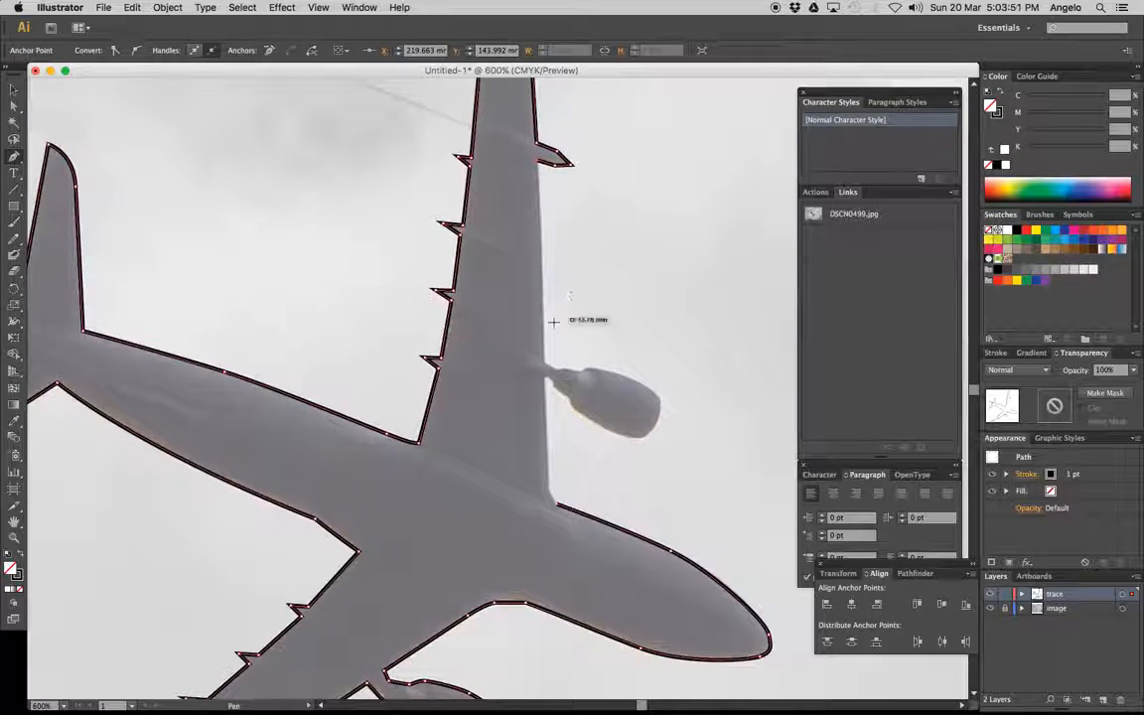
pyautogui.click(545, 360)
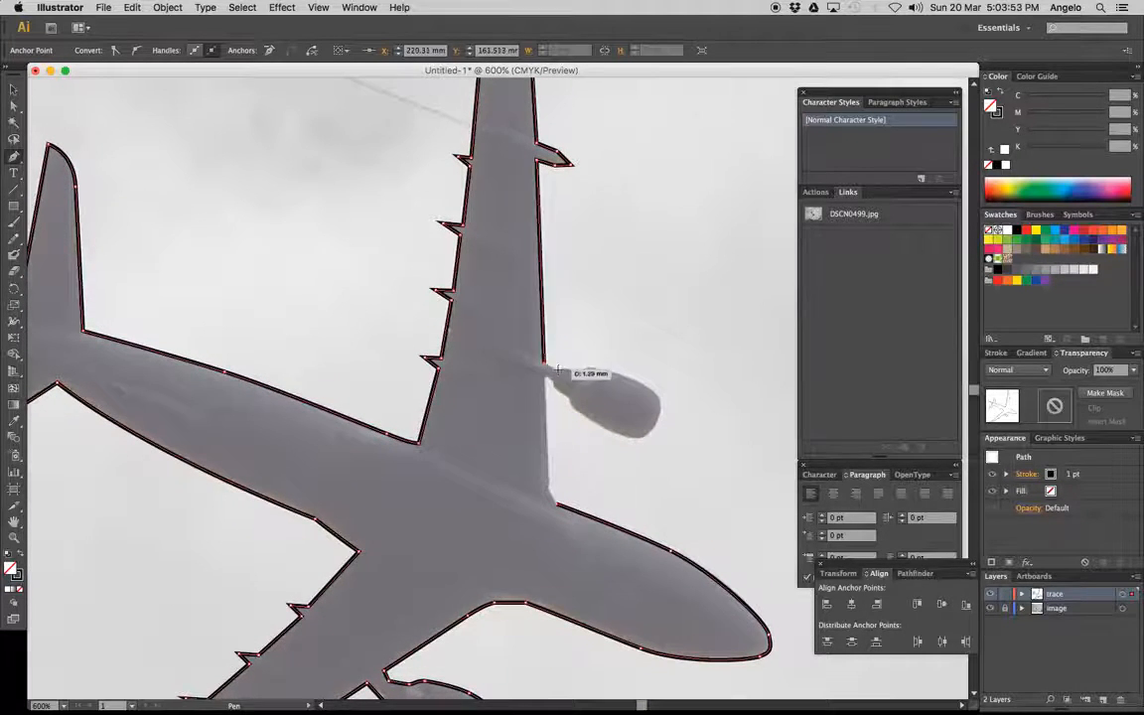
pyautogui.moveTo(556, 369); pyautogui.dragTo(597, 417)
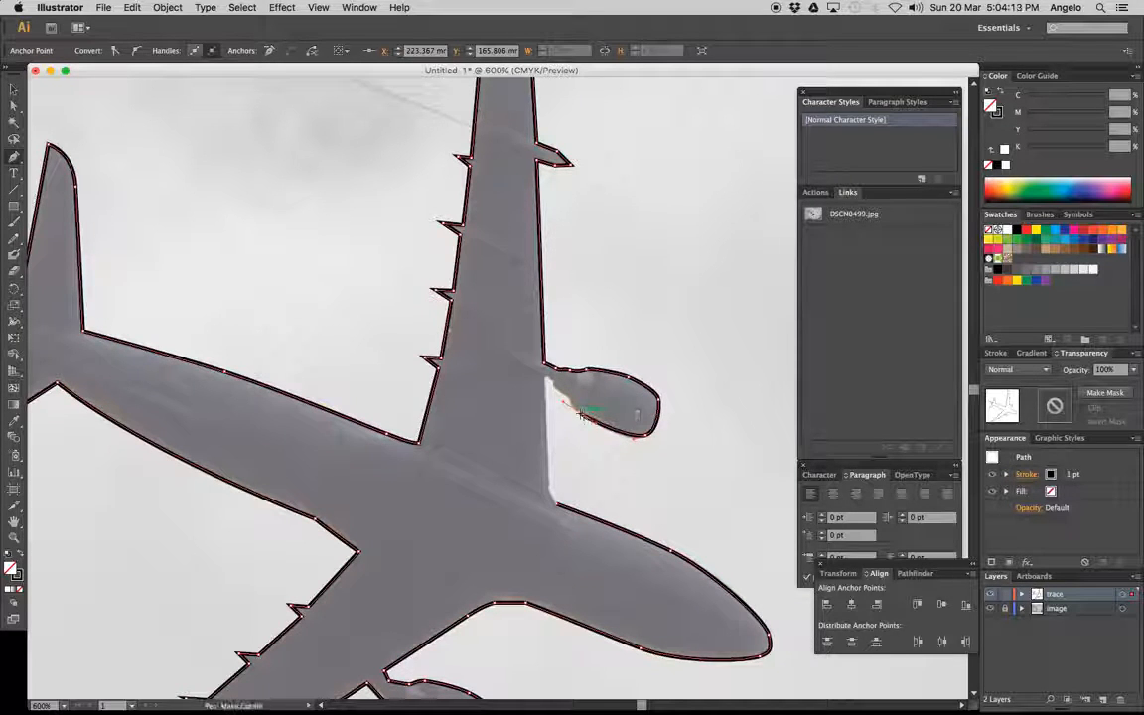
pyautogui.moveTo(569, 398); pyautogui.dragTo(562, 503)
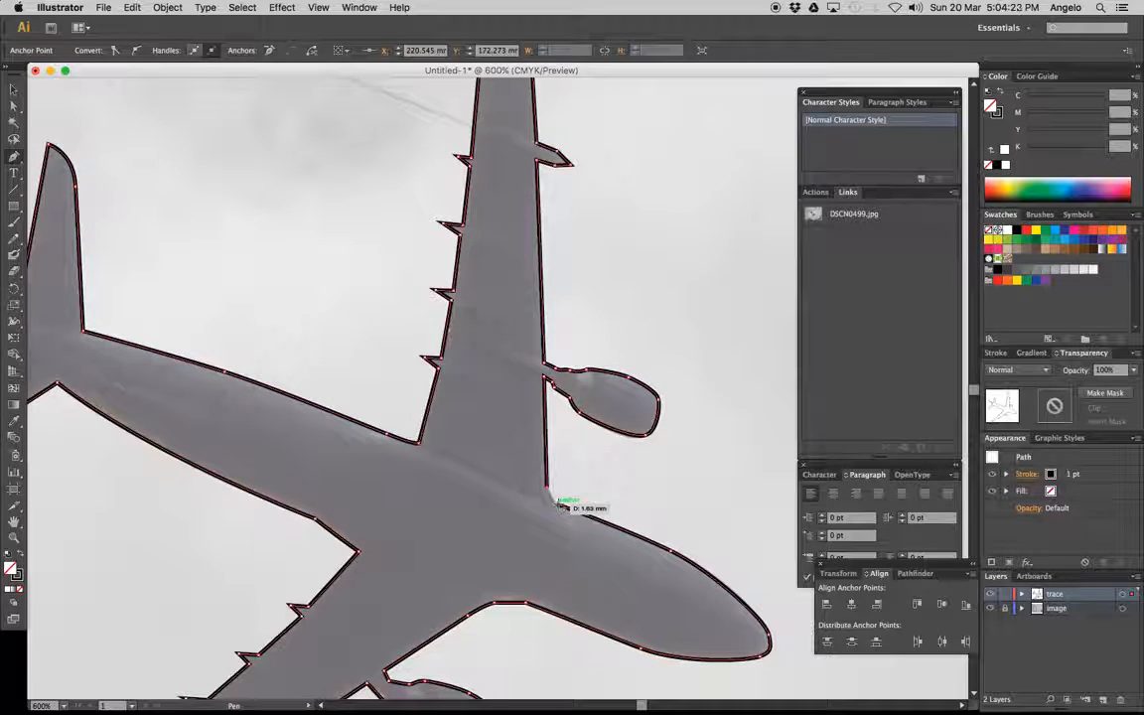
pyautogui.click(557, 504)
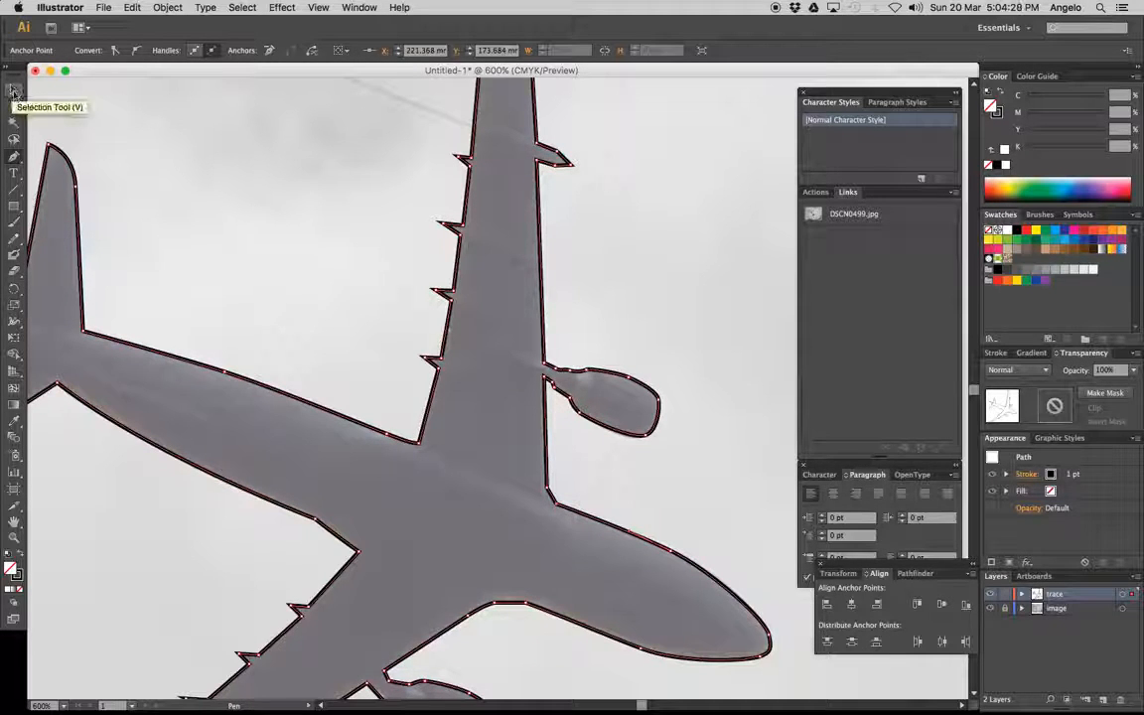
# Select the finished airliner outline and swap its fill and stroke, giving it a black fill and no stroke
pyautogui.click(13, 91)
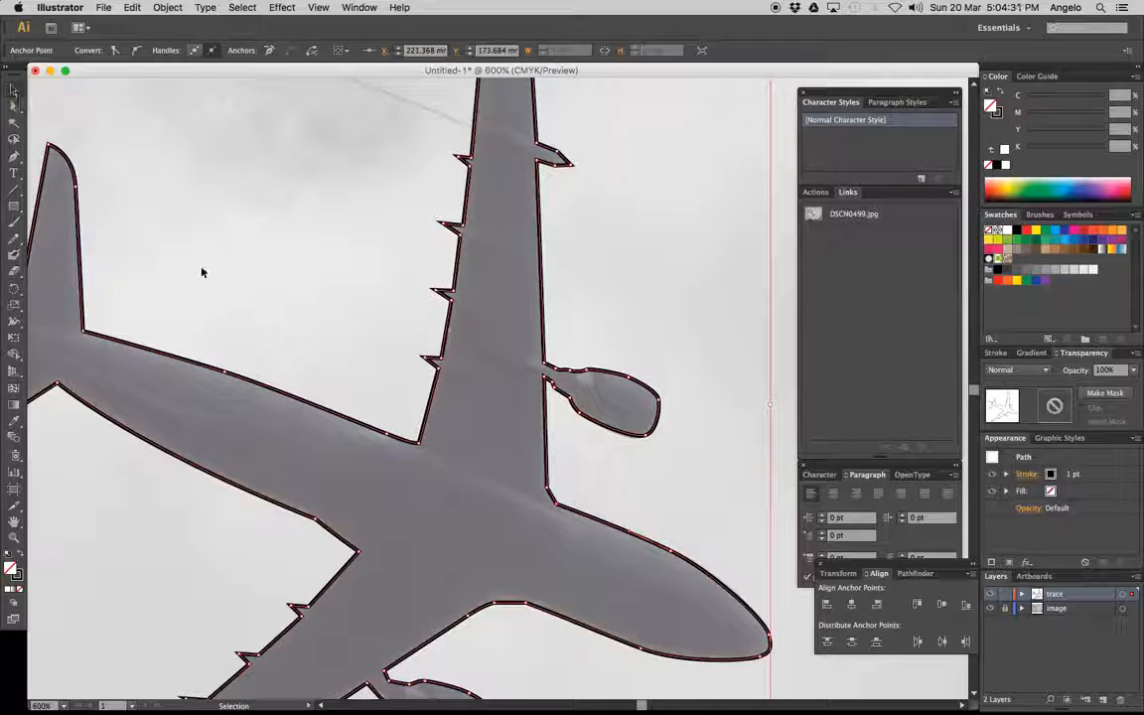
pyautogui.click(303, 398)
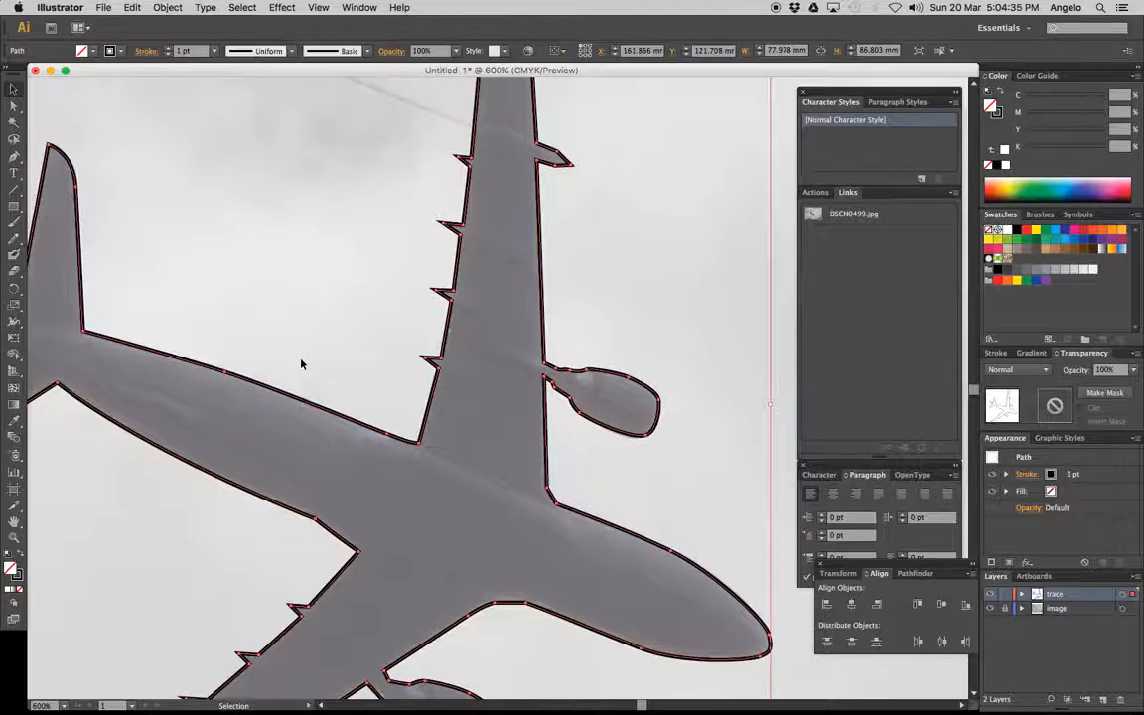
pyautogui.click(278, 360)
pyautogui.click(303, 402)
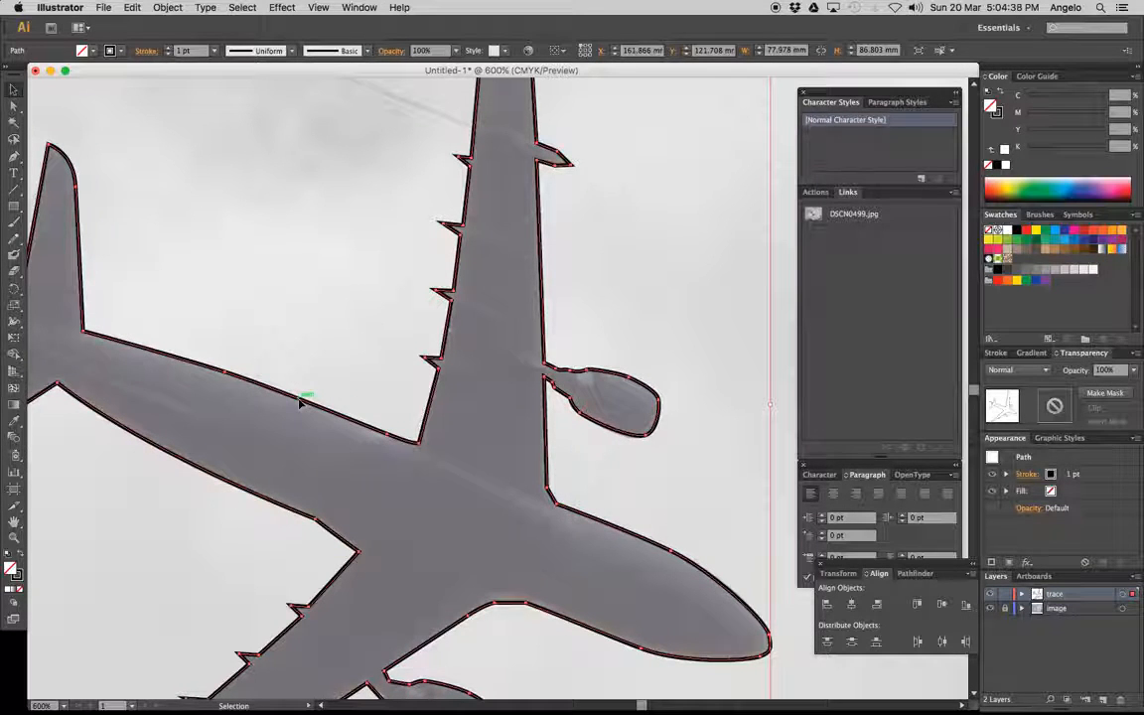
pyautogui.press('z')
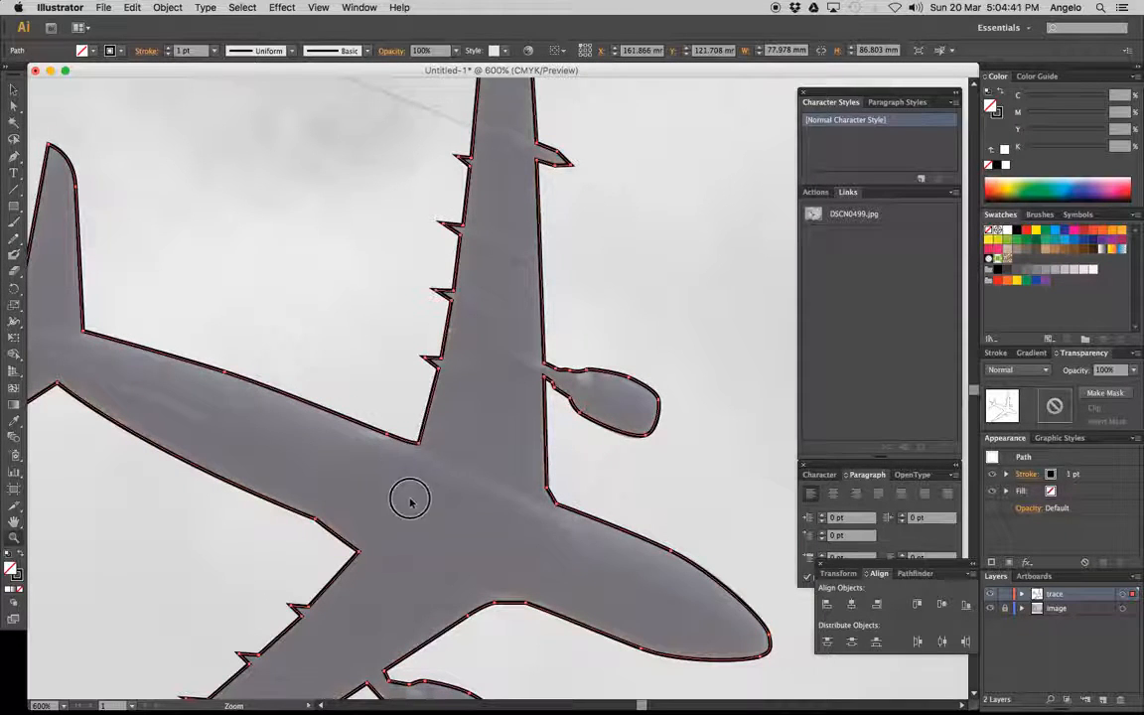
pyautogui.keyDown('alt'); pyautogui.click(376, 449); pyautogui.keyUp('alt')
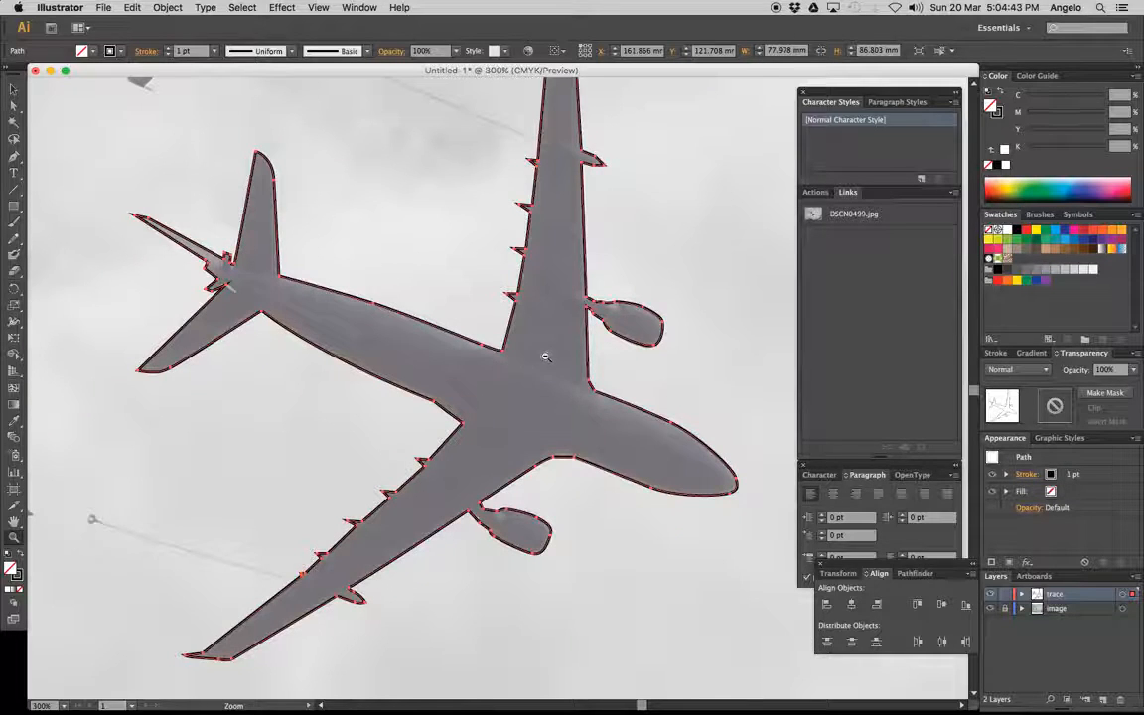
pyautogui.keyDown('alt'); pyautogui.click(492, 320); pyautogui.keyUp('alt')
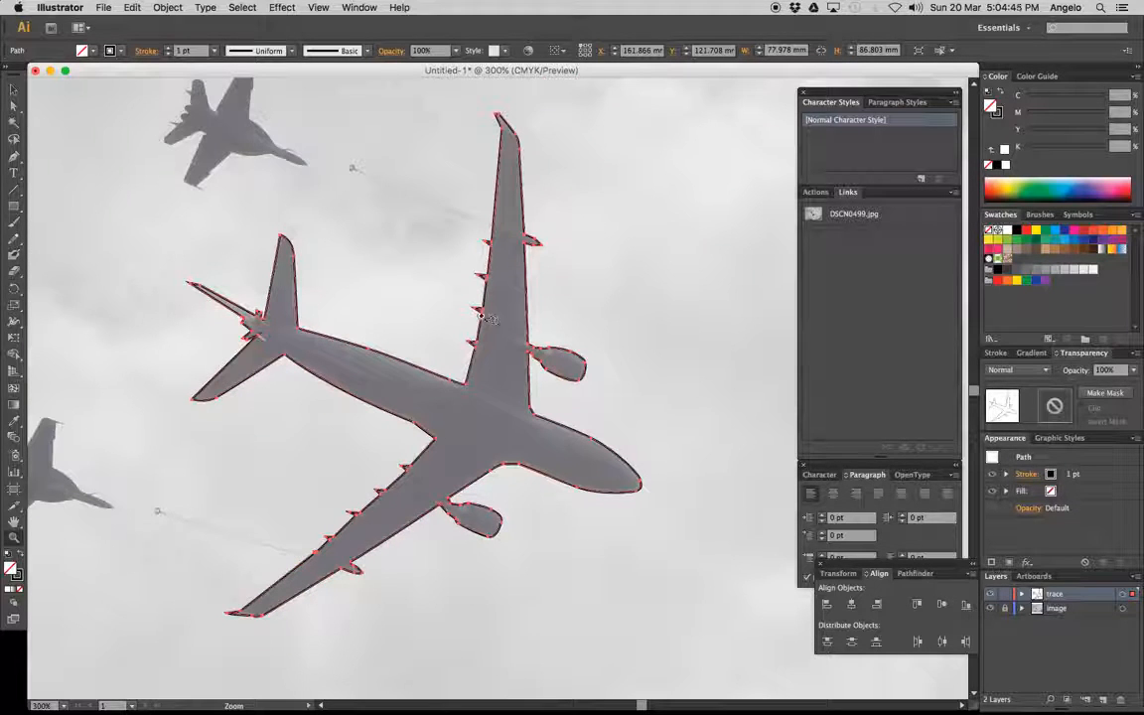
pyautogui.click(22, 558)
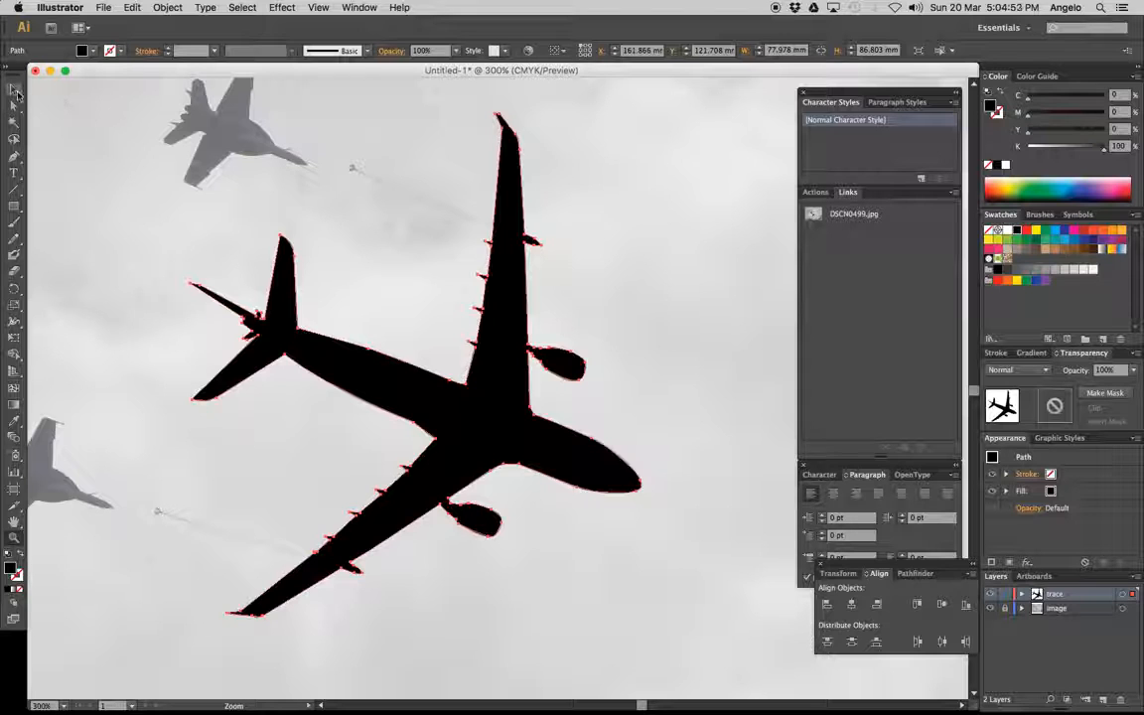
# Deselect the airliner silhouette and hide the image layer
pyautogui.click(13, 91)
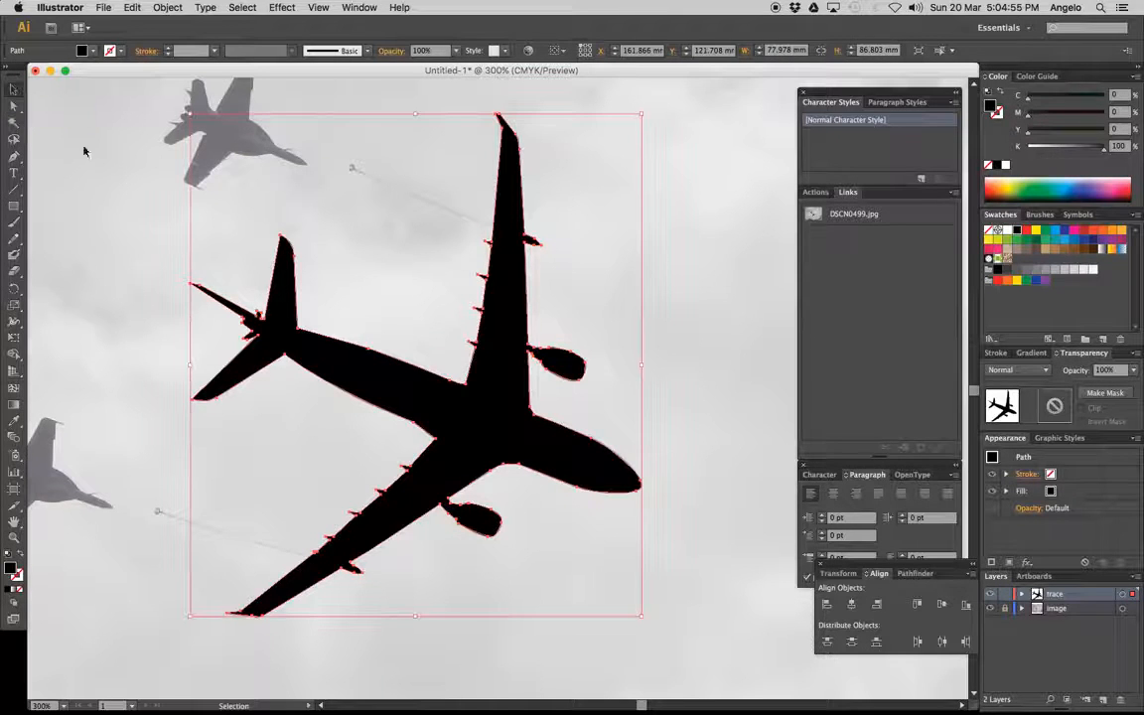
pyautogui.click(130, 212)
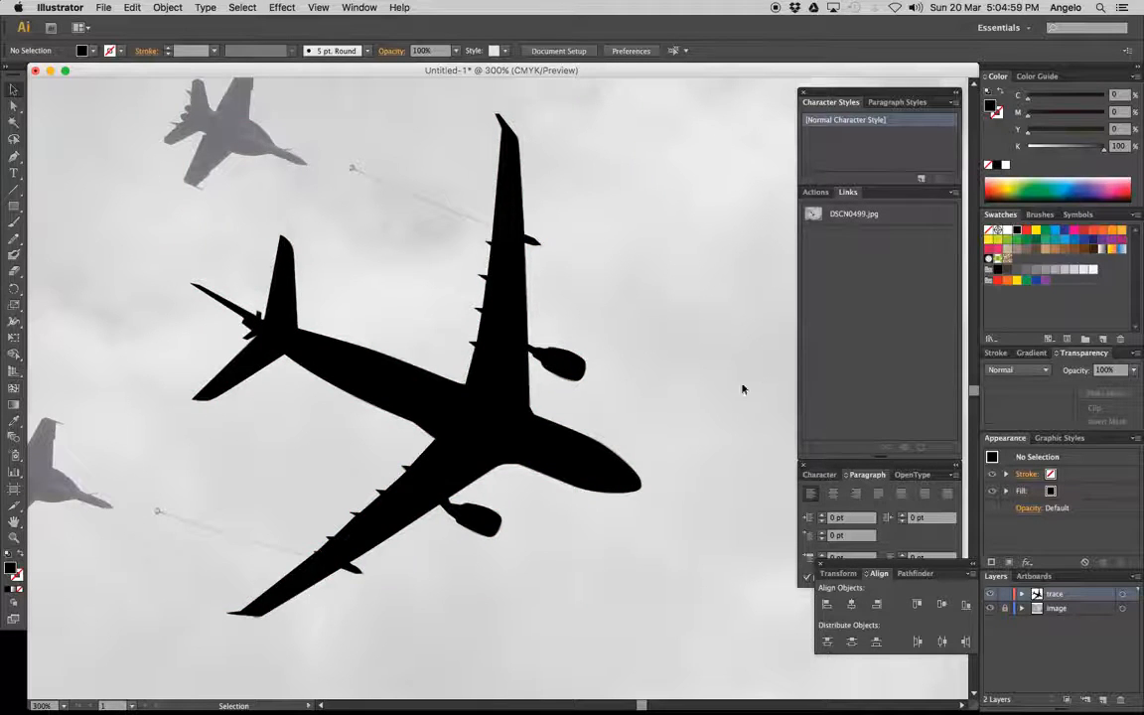
pyautogui.click(991, 609)
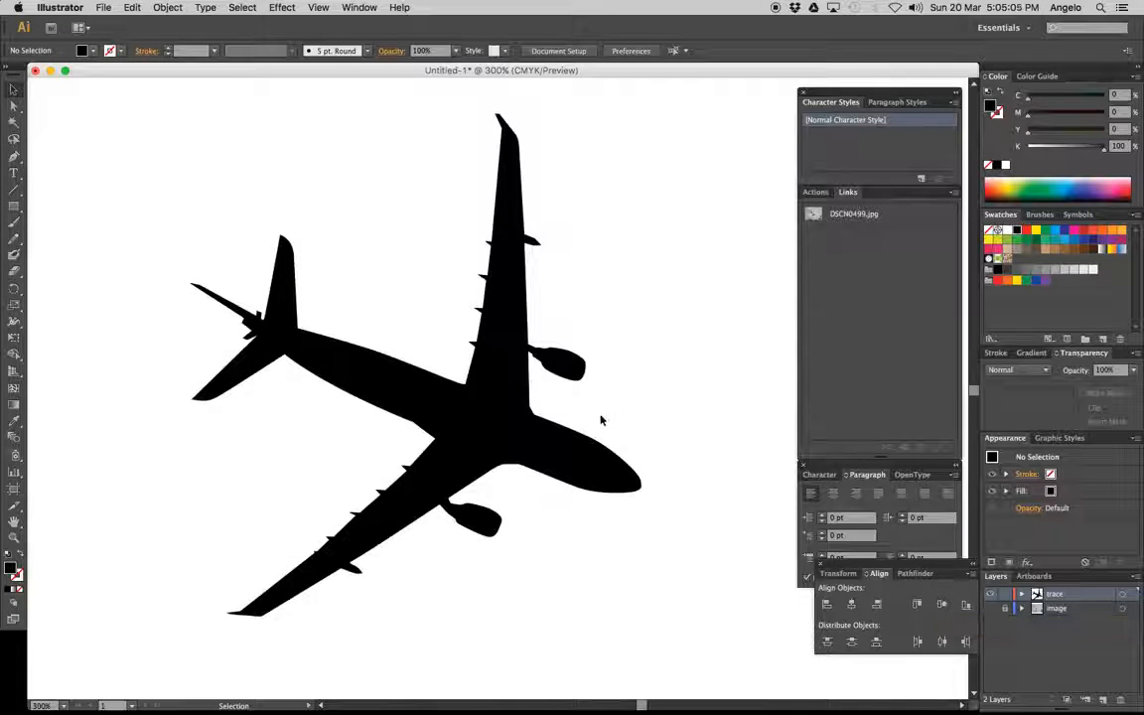
# Inspect the black airliner silhouette close up and at full-page view to check its edges at different scales
pyautogui.press('z')
pyautogui.keyDown('alt'); pyautogui.click(554, 429); pyautogui.keyUp('alt')
pyautogui.keyDown('alt'); pyautogui.click(471, 390); pyautogui.keyUp('alt')
pyautogui.keyDown('alt'); pyautogui.click(471, 389); pyautogui.keyUp('alt')
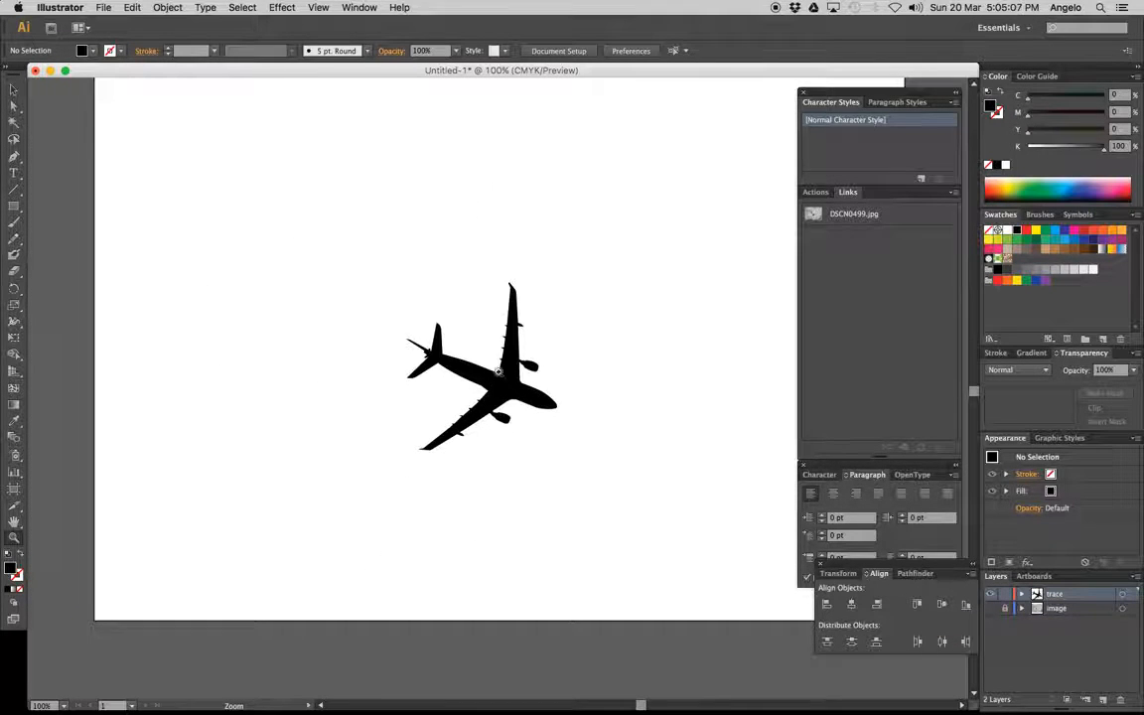
pyautogui.moveTo(363, 292); pyautogui.dragTo(607, 496)
pyautogui.moveTo(544, 358); pyautogui.dragTo(676, 480)
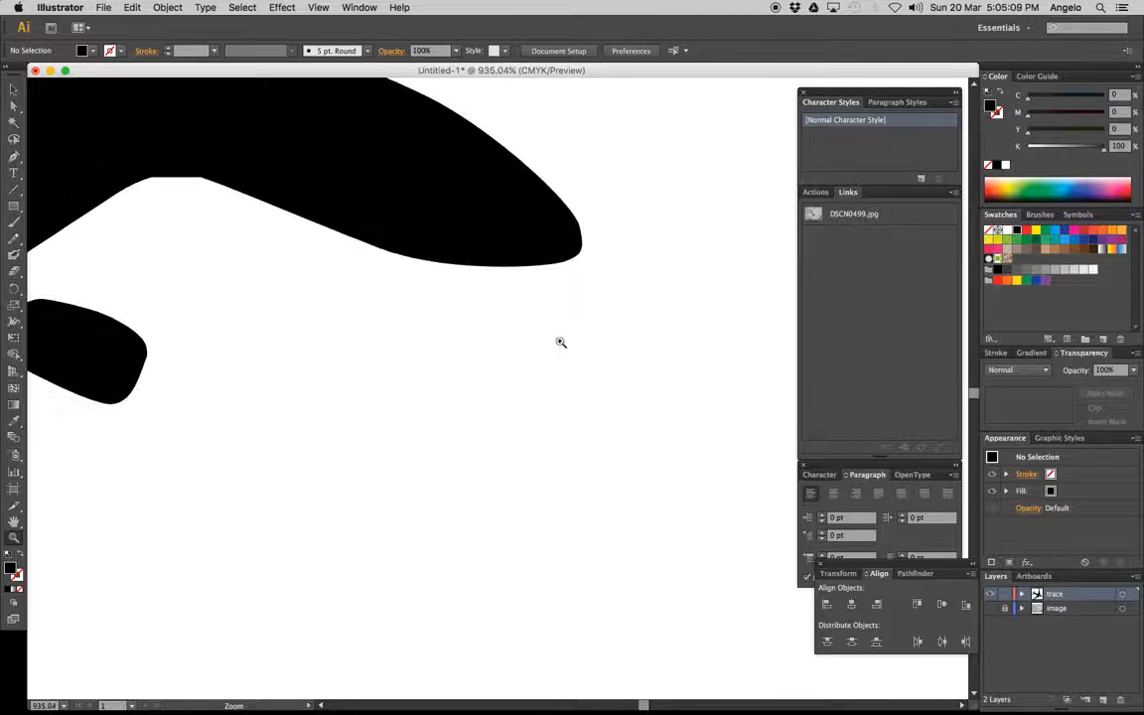
pyautogui.keyDown('alt'); pyautogui.click(427, 298); pyautogui.keyUp('alt')
pyautogui.keyDown('alt'); pyautogui.click(473, 327); pyautogui.keyUp('alt')
pyautogui.keyDown('alt'); pyautogui.click(454, 391); pyautogui.keyUp('alt')
pyautogui.keyDown('alt'); pyautogui.click(489, 382); pyautogui.keyUp('alt')
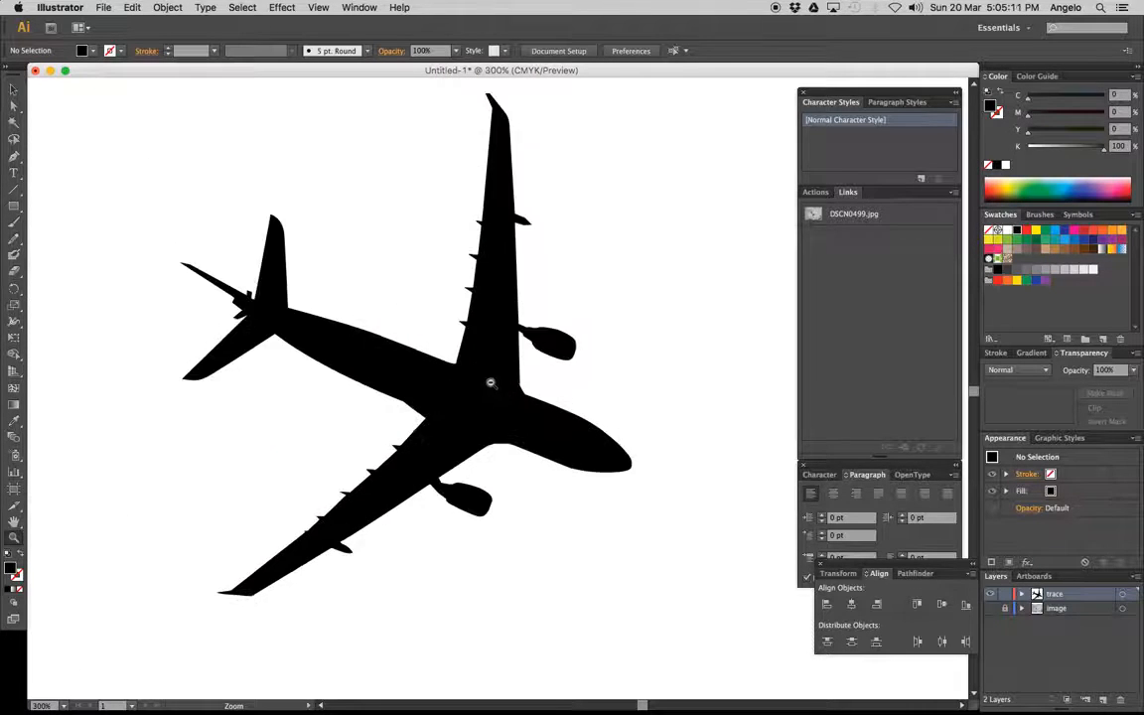
pyautogui.keyDown('alt'); pyautogui.click(474, 392); pyautogui.keyUp('alt')
pyautogui.keyDown('alt'); pyautogui.click(461, 348); pyautogui.keyUp('alt')
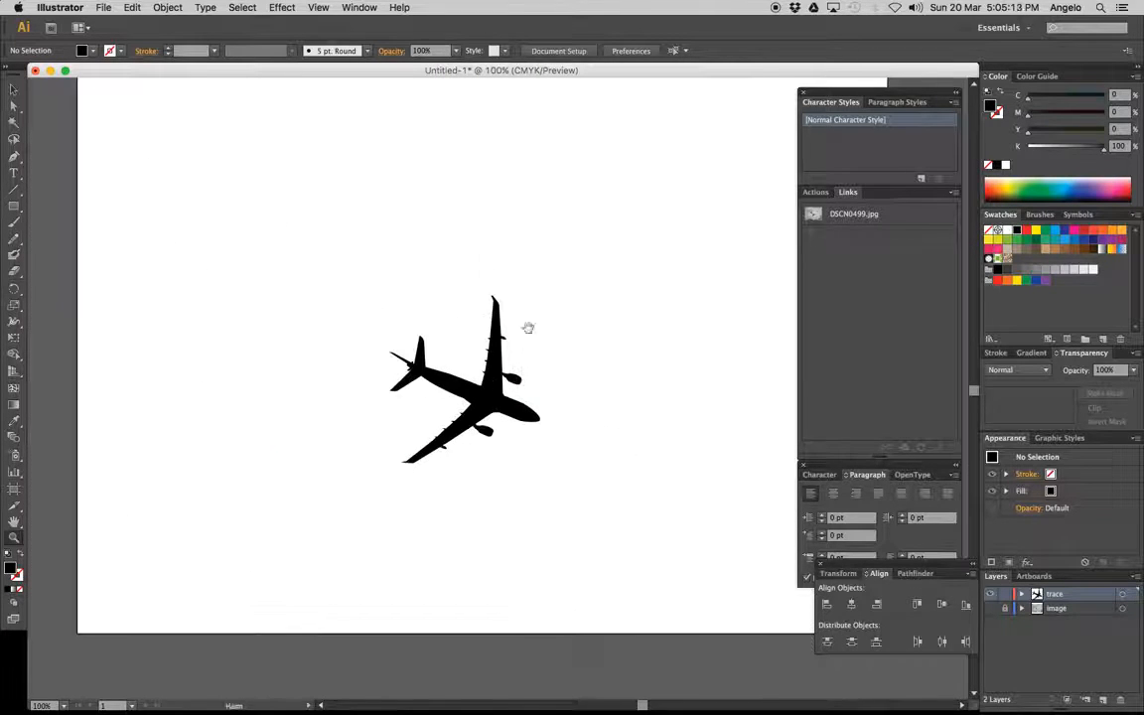
pyautogui.moveTo(529, 327)
pyautogui.mouseDown()
pyautogui.moveTo(536, 370)
pyautogui.moveTo(523, 344)
pyautogui.mouseUp()
# Enlarge the airliner silhouette proportionally to about 179 × 199 mm, keeping its lower-right corner in place
pyautogui.click(15, 91)
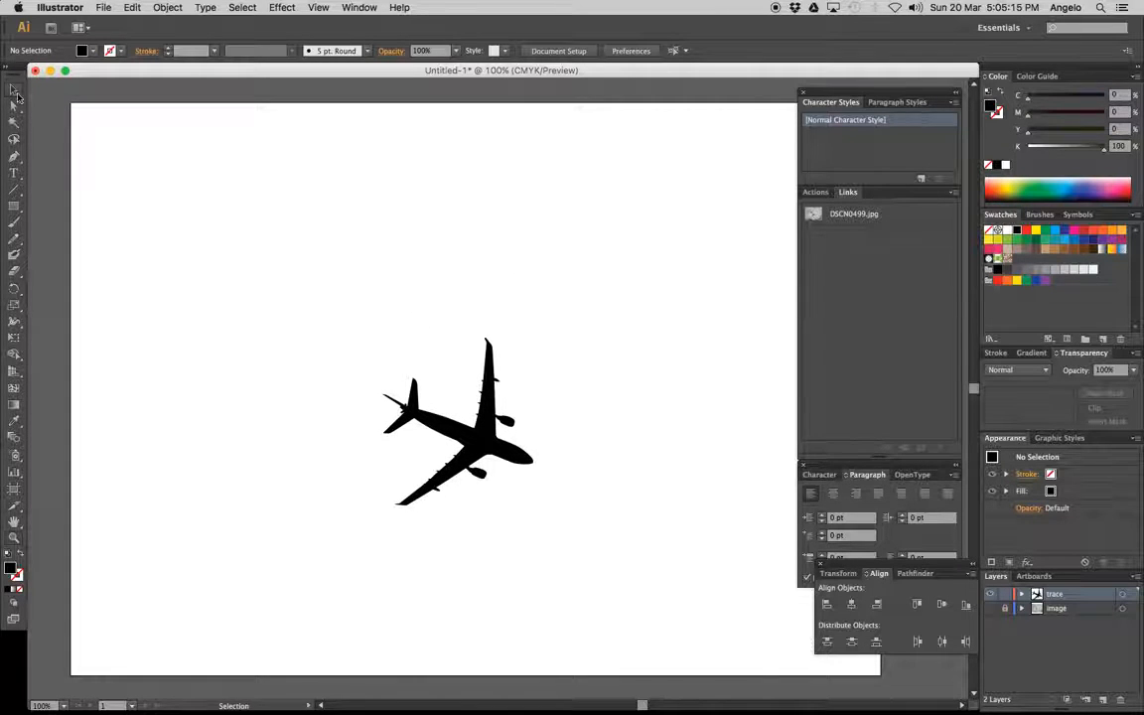
pyautogui.click(471, 401)
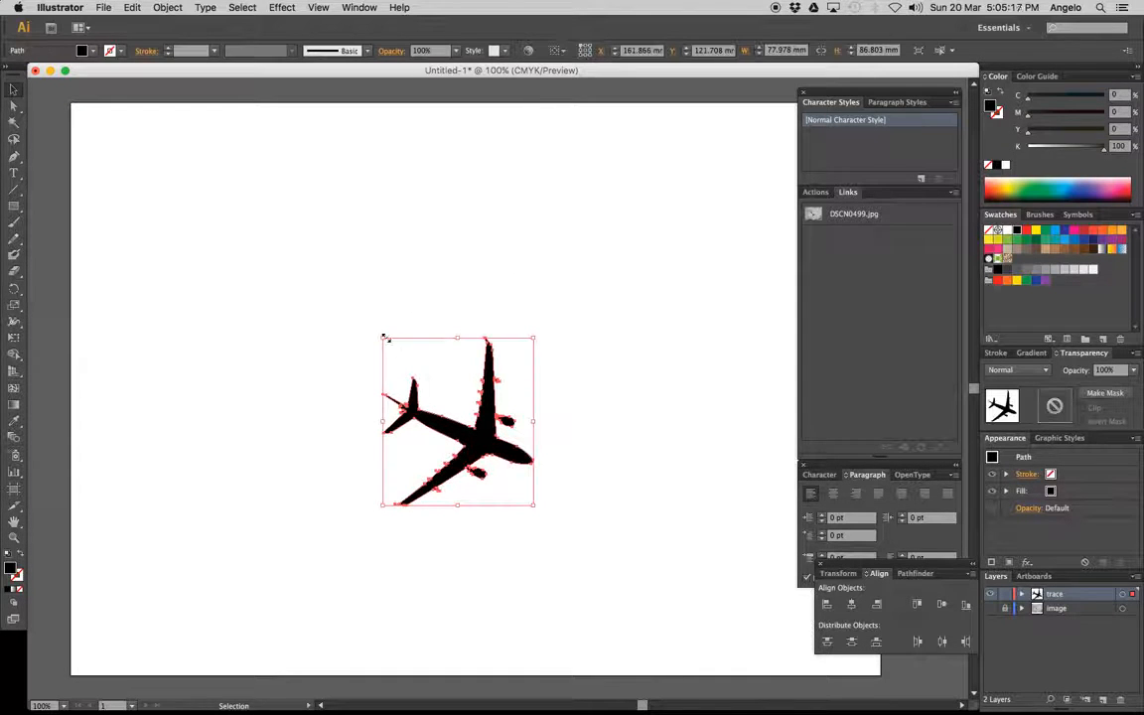
pyautogui.moveTo(384, 338); pyautogui.dragTo(119, 115)
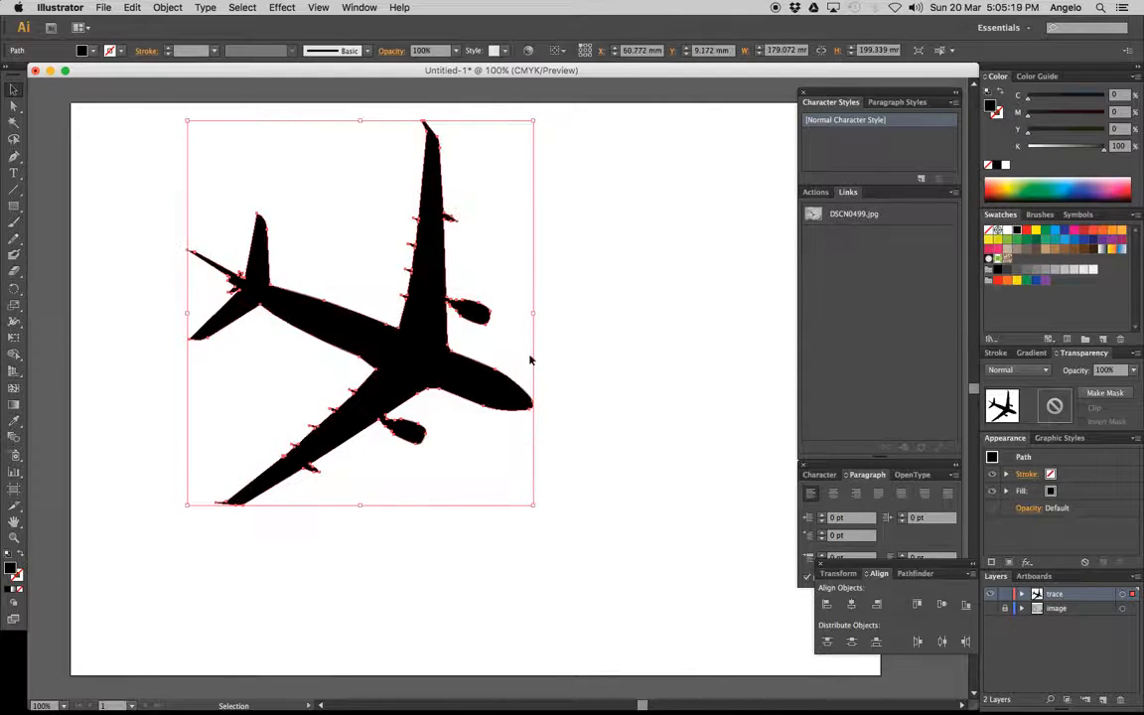
# Duplicate the airliner, shrink the copy proportionally to under half size, and place it in the artboard's upper-right area
pyautogui.keyDown('alt'); pyautogui.moveTo(485, 377); pyautogui.dragTo(737, 467); pyautogui.keyUp('alt')
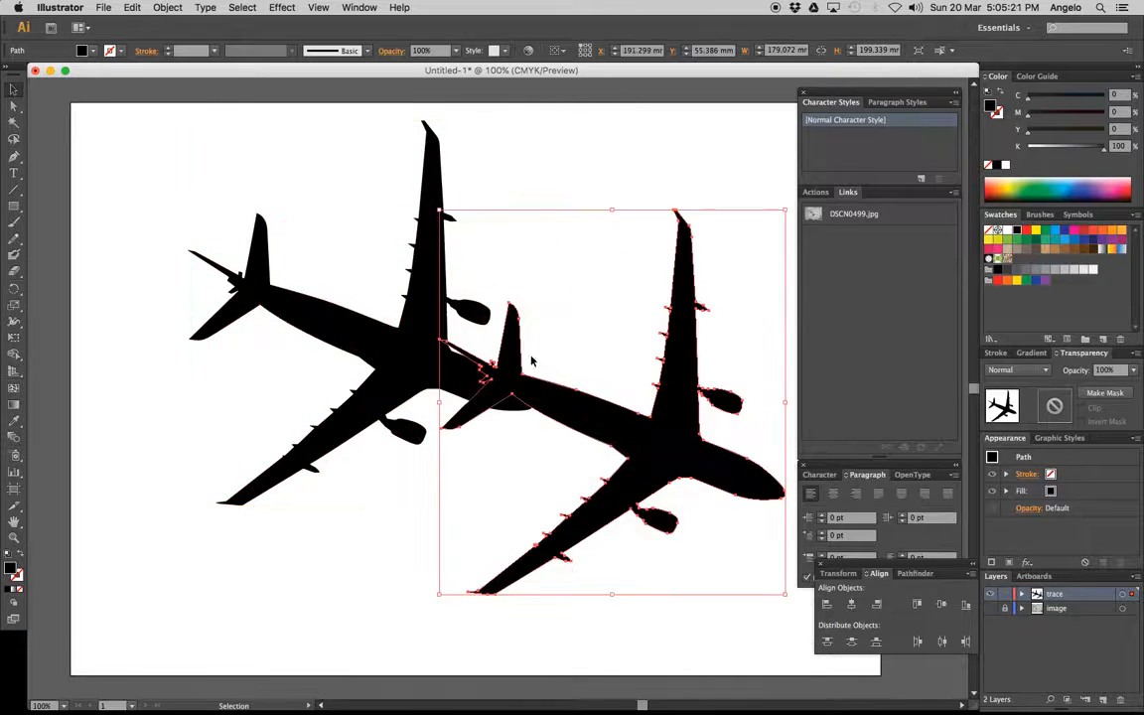
pyautogui.keyDown('shift'); pyautogui.moveTo(439, 211); pyautogui.dragTo(626, 412); pyautogui.keyUp('shift')
pyautogui.moveTo(625, 461); pyautogui.dragTo(556, 234)
pyautogui.click(664, 461)
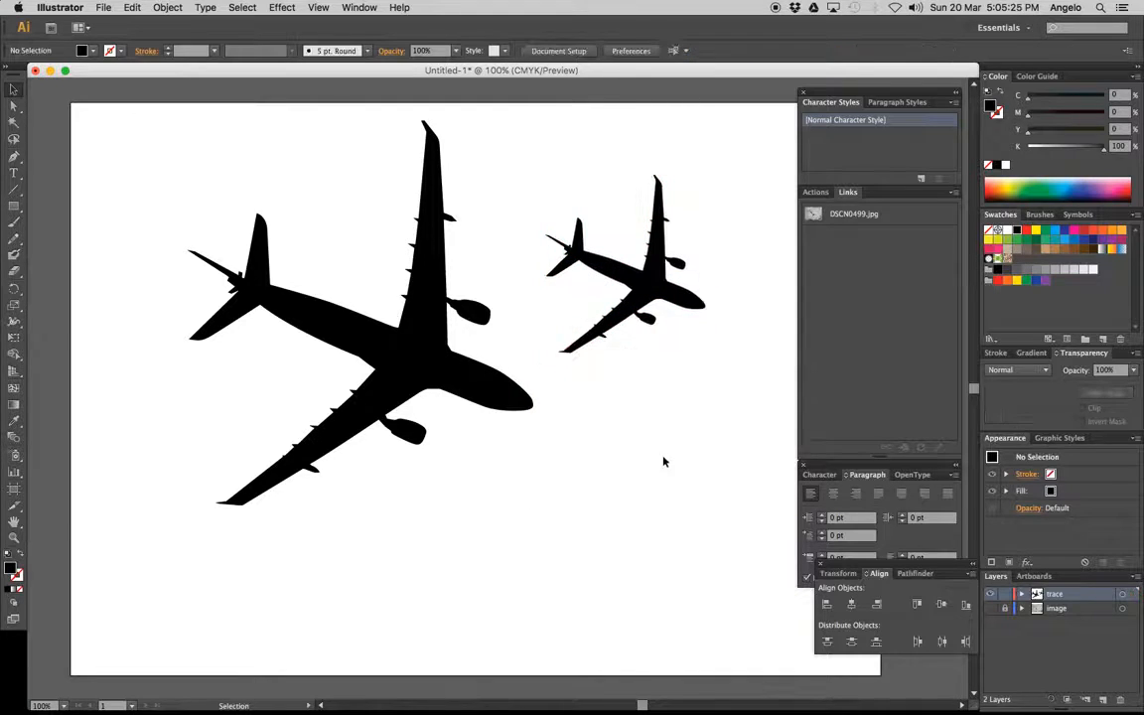